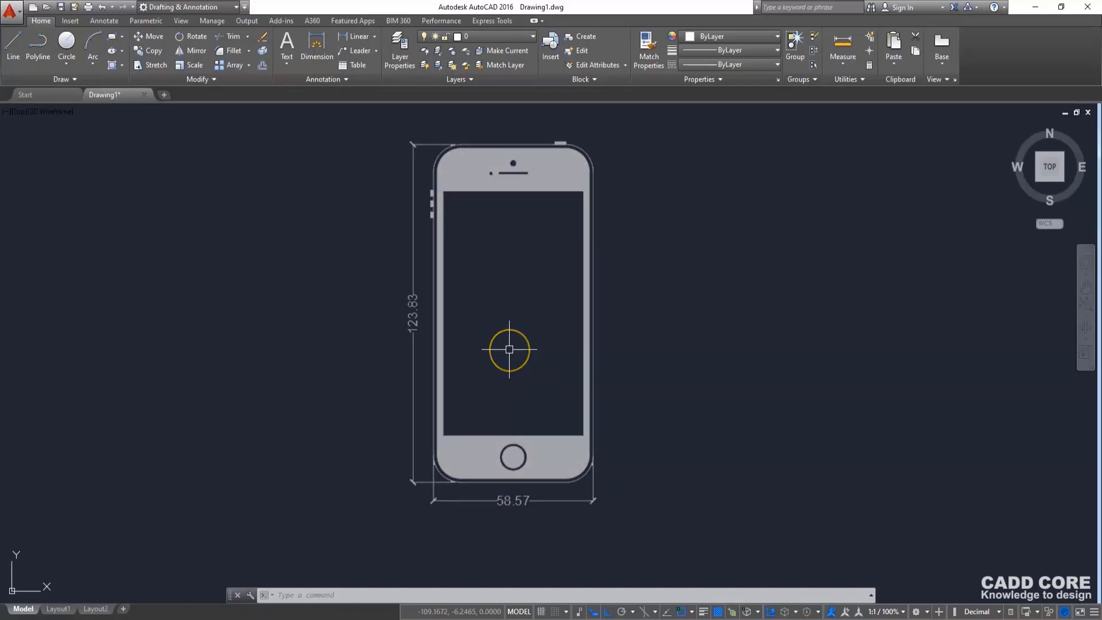
Step: Draw the phone body outline with LINE: 123.83 up, 58.57 right, 123.83 down, then close
text(l)
key(Return)
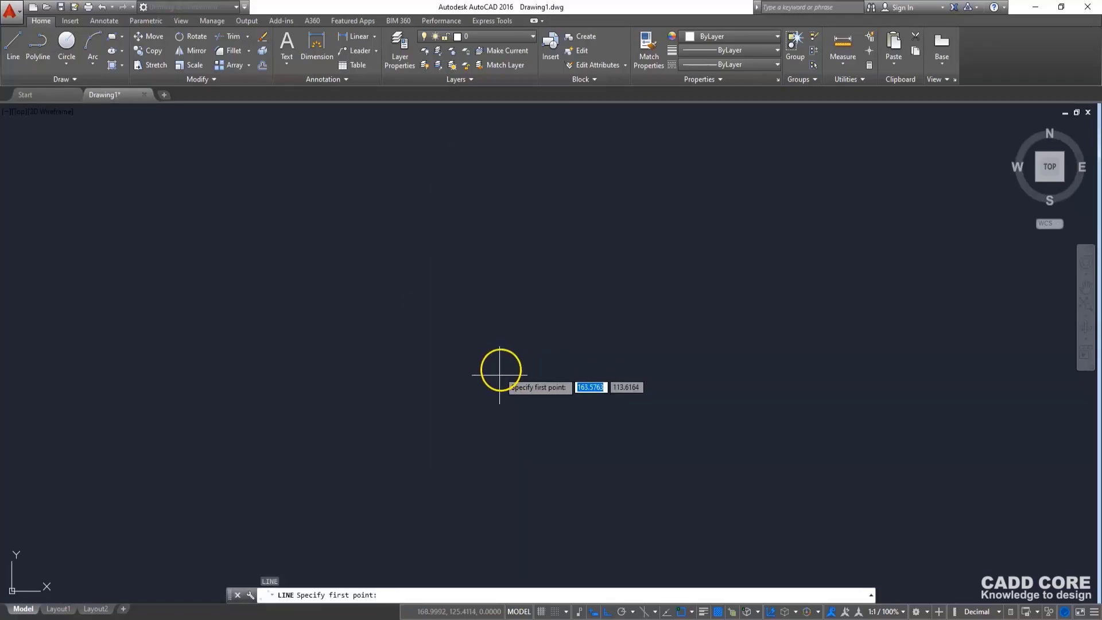
click(489, 419)
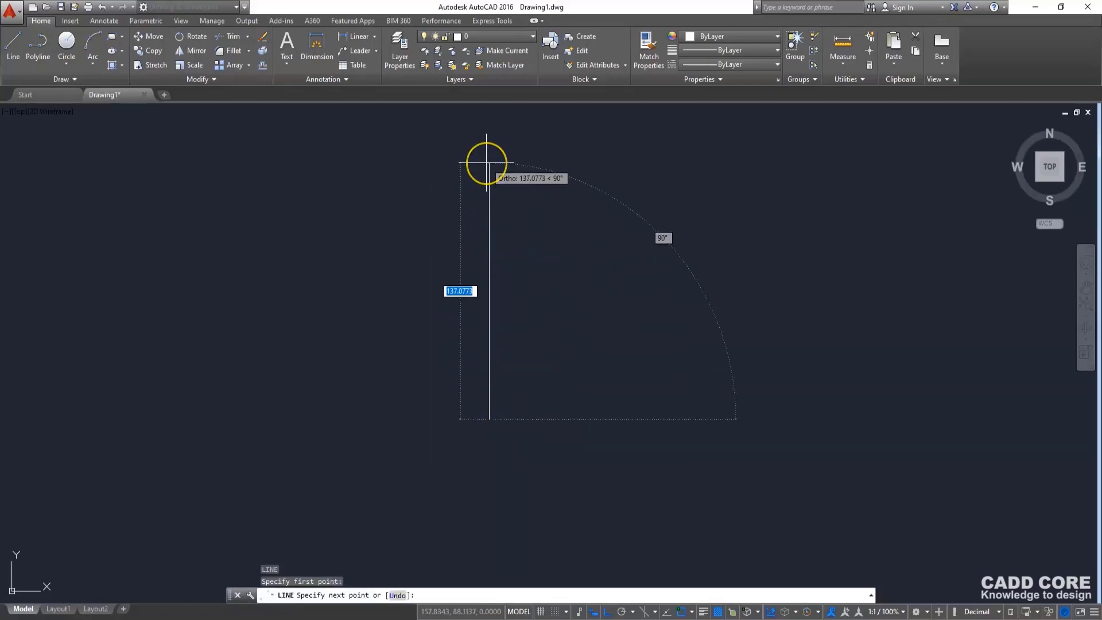
text(12)
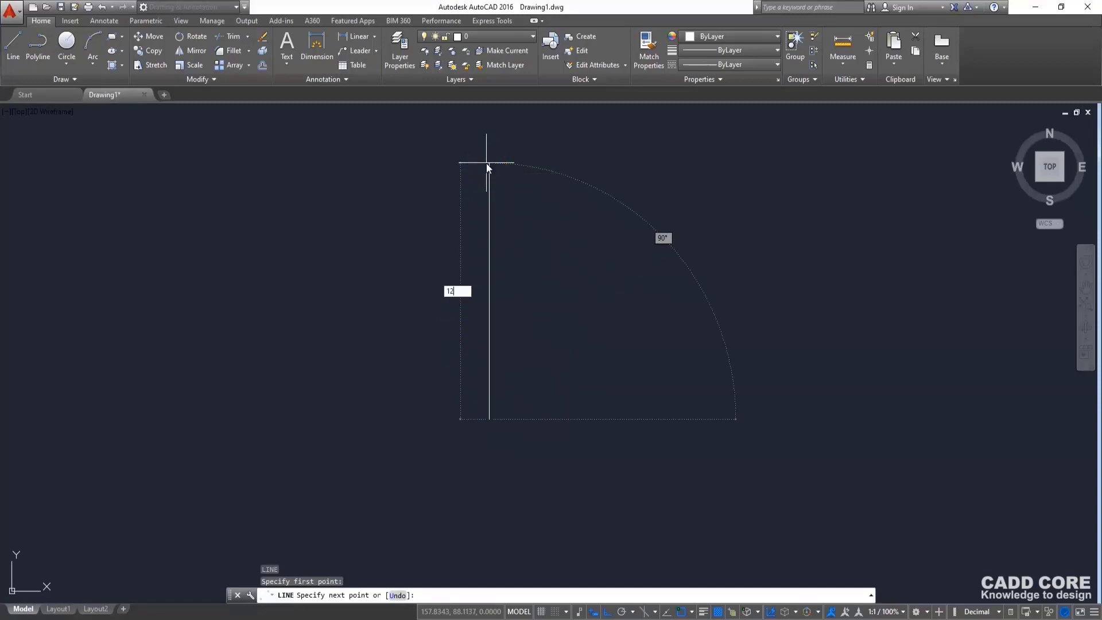
key(Return)
text(5)
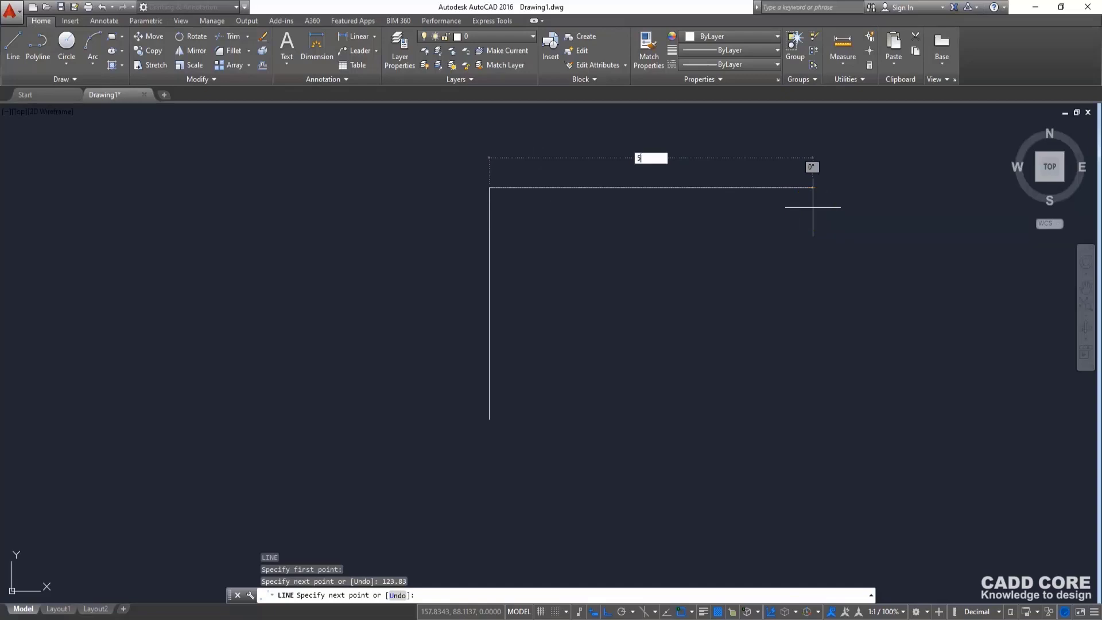
text(8.57)
key(Return)
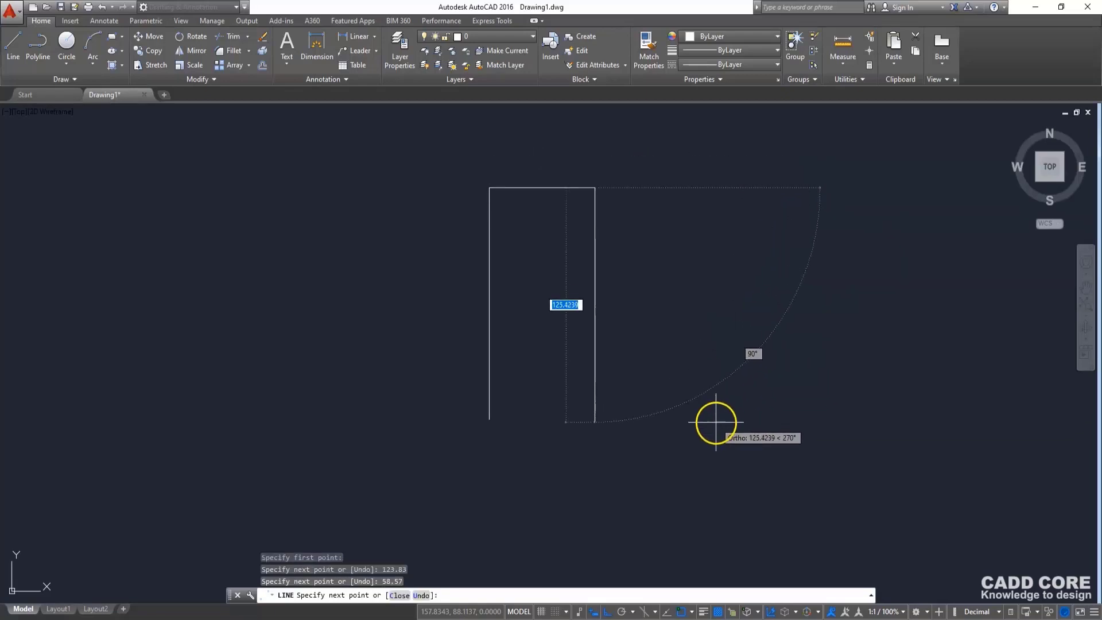
text(12)
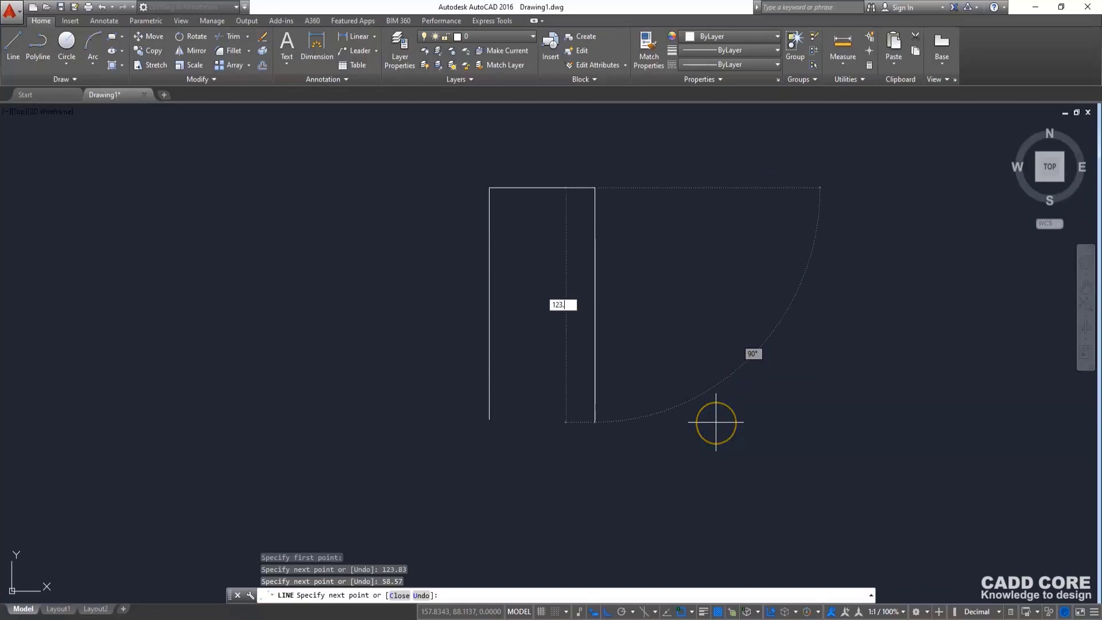
text(3)
key(Return)
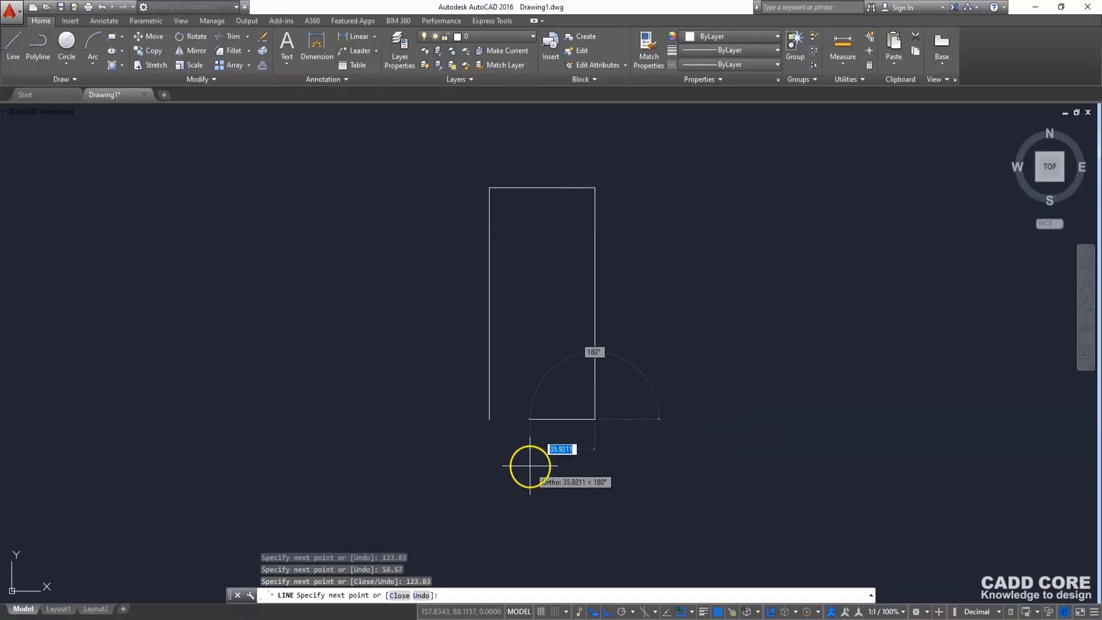
text(c)
key(Return)
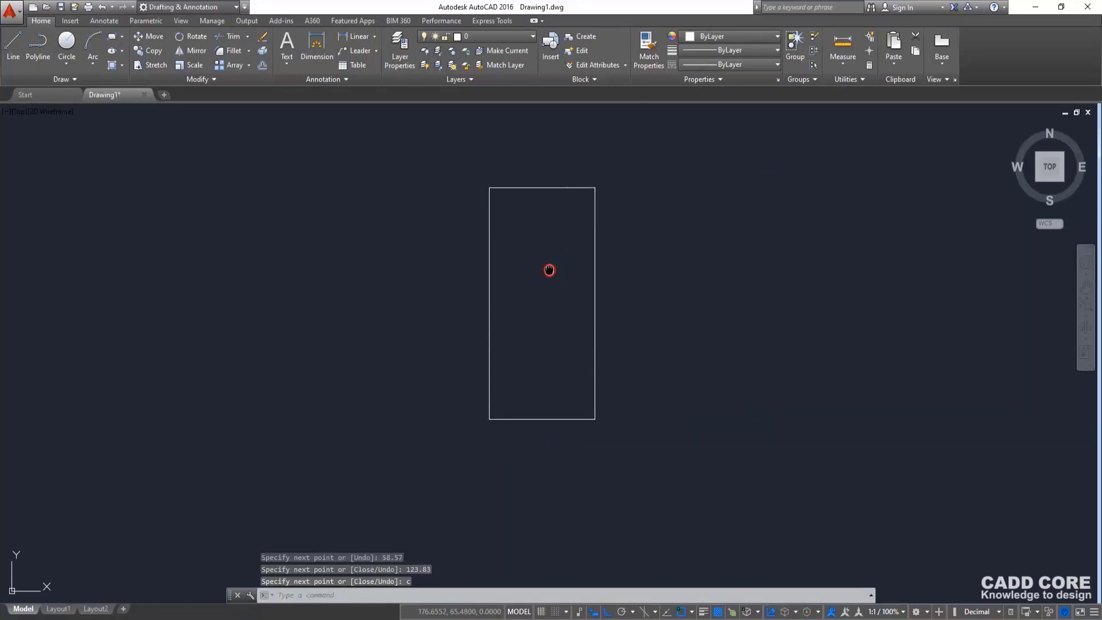
middle_drag(549, 270, 520, 281)
Step: Fillet the top-right and top-left corners of the body with radius 10
scroll(470, 213, up, 2)
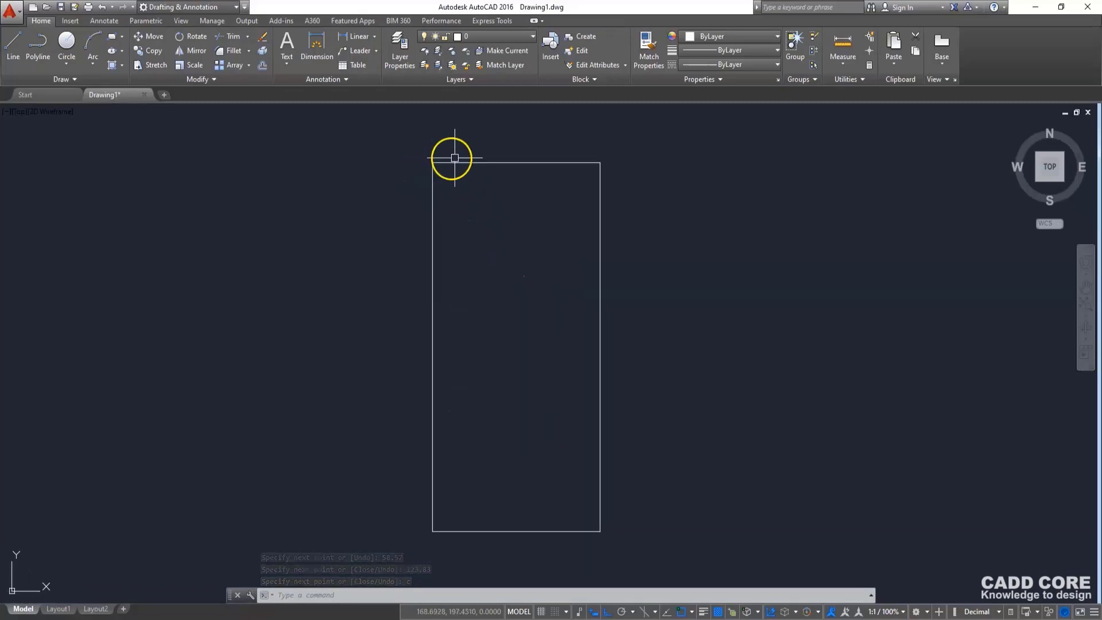
middle_drag(617, 224, 618, 205)
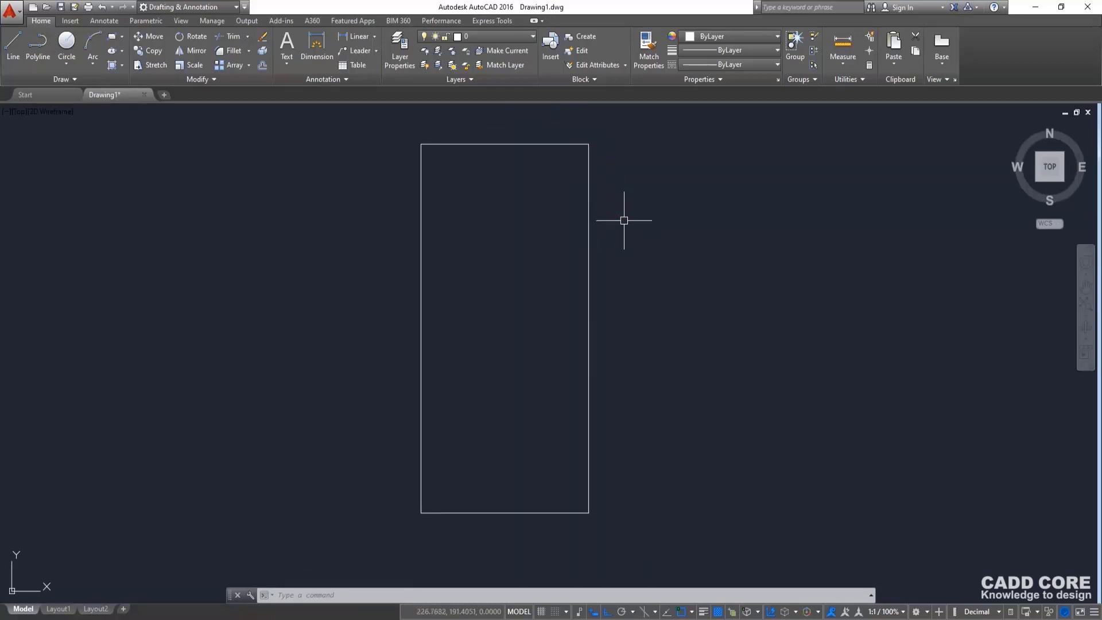
key(Return)
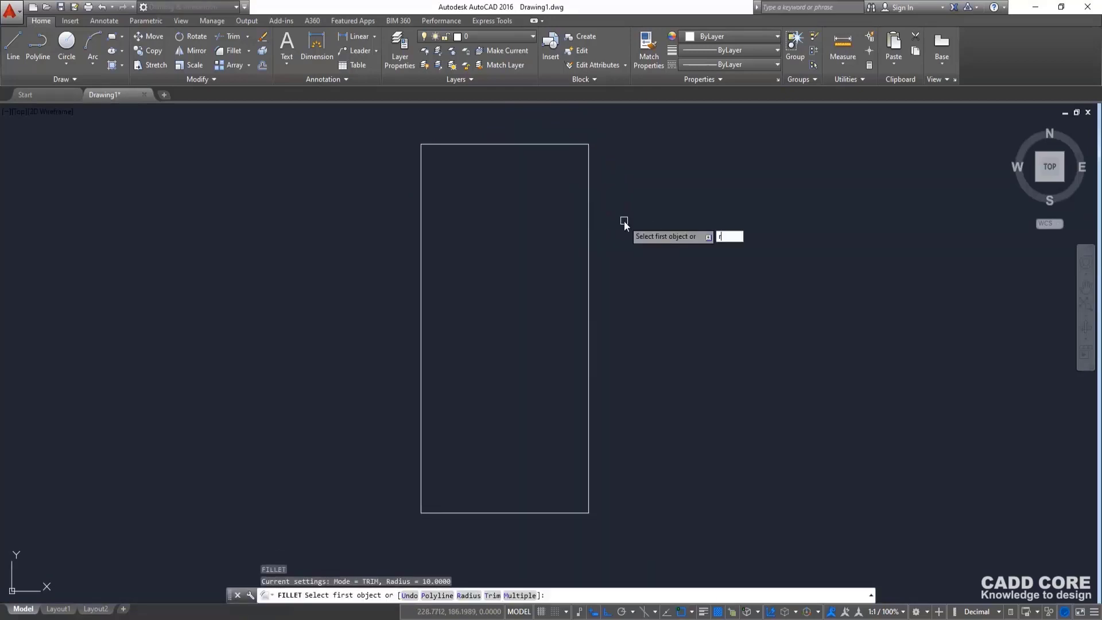
key(Return)
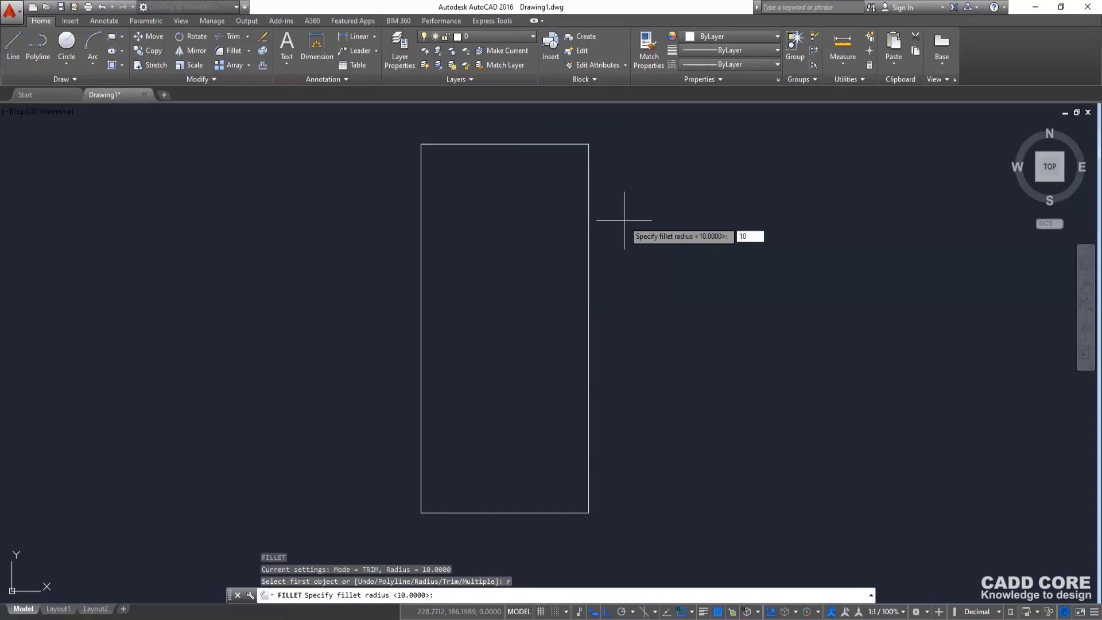
key(Return)
click(574, 148)
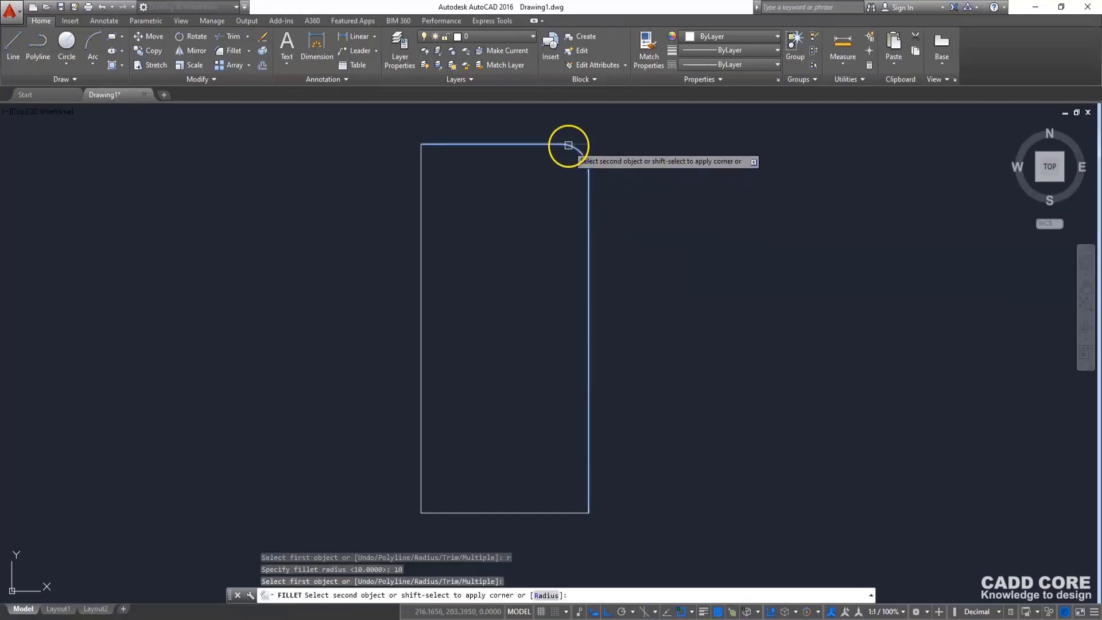
click(569, 145)
key(Return)
click(453, 147)
click(423, 177)
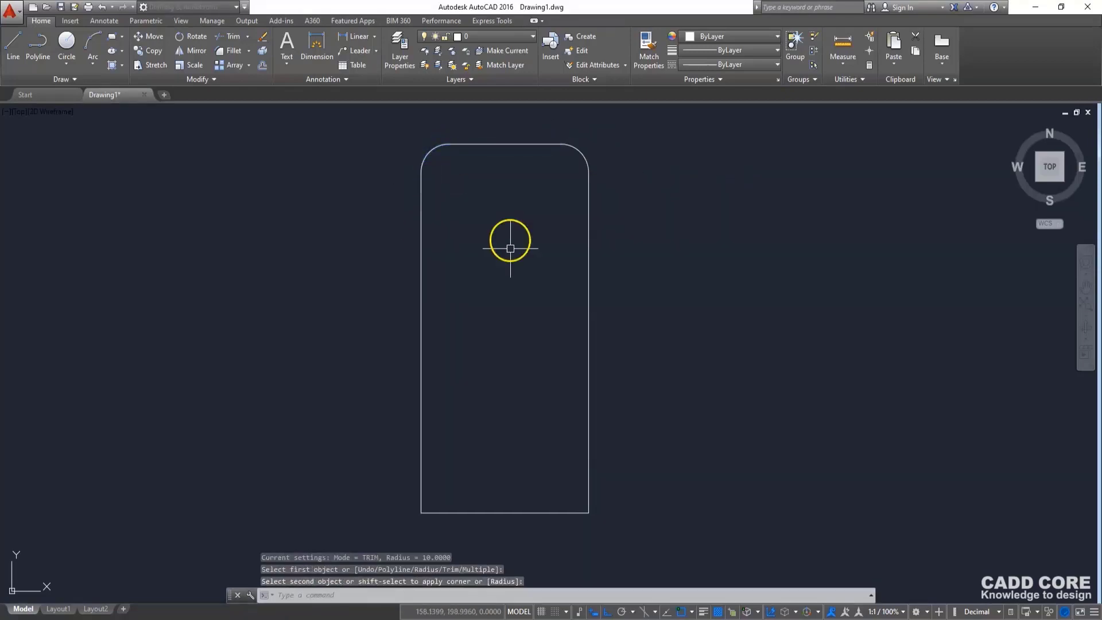
Step: Fillet the bottom-left and bottom-right corners with the same radius 10
middle_drag(511, 249, 494, 178)
key(Return)
click(405, 352)
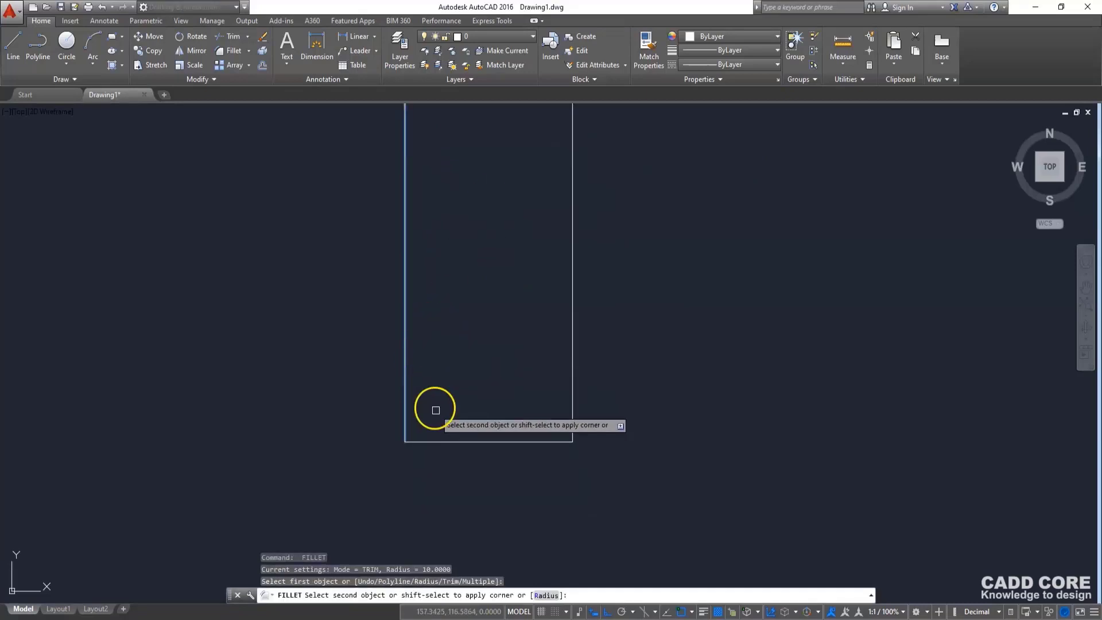
click(447, 439)
key(Return)
click(519, 442)
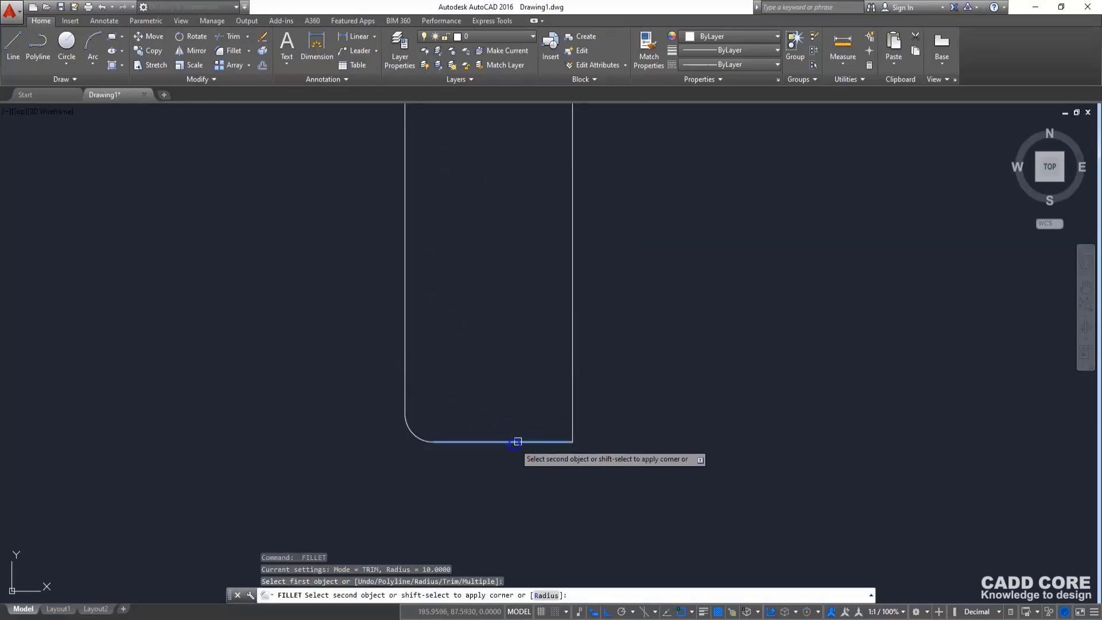
click(570, 399)
scroll(684, 342, down, 2)
middle_drag(683, 342, 669, 397)
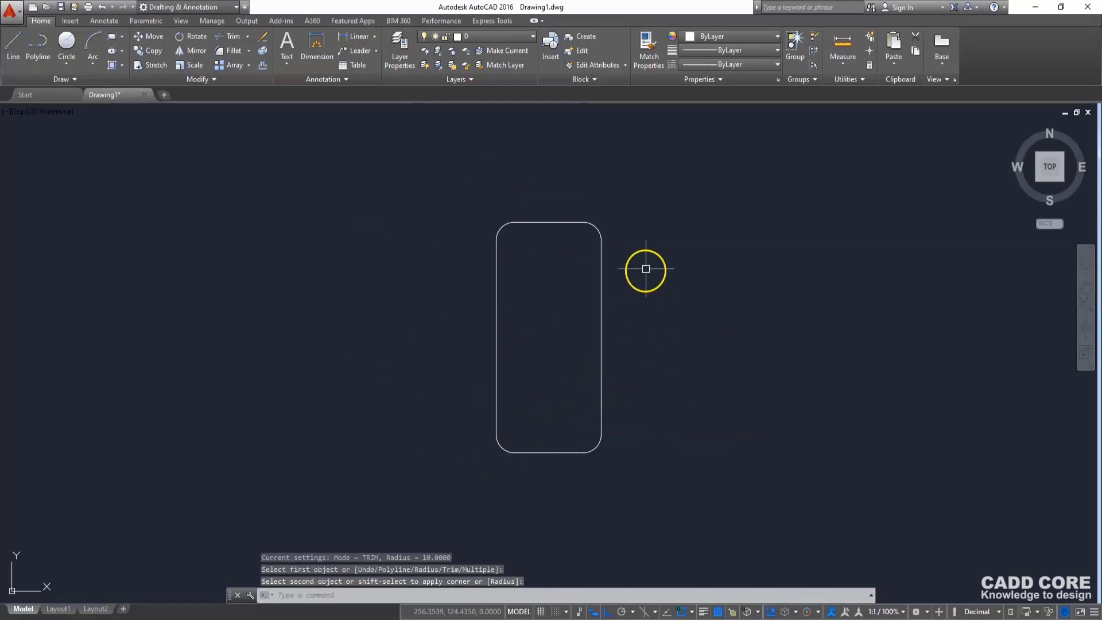
Step: Join the eight outline pieces into a single polyline with JOIN
text(j)
key(Return)
click(654, 195)
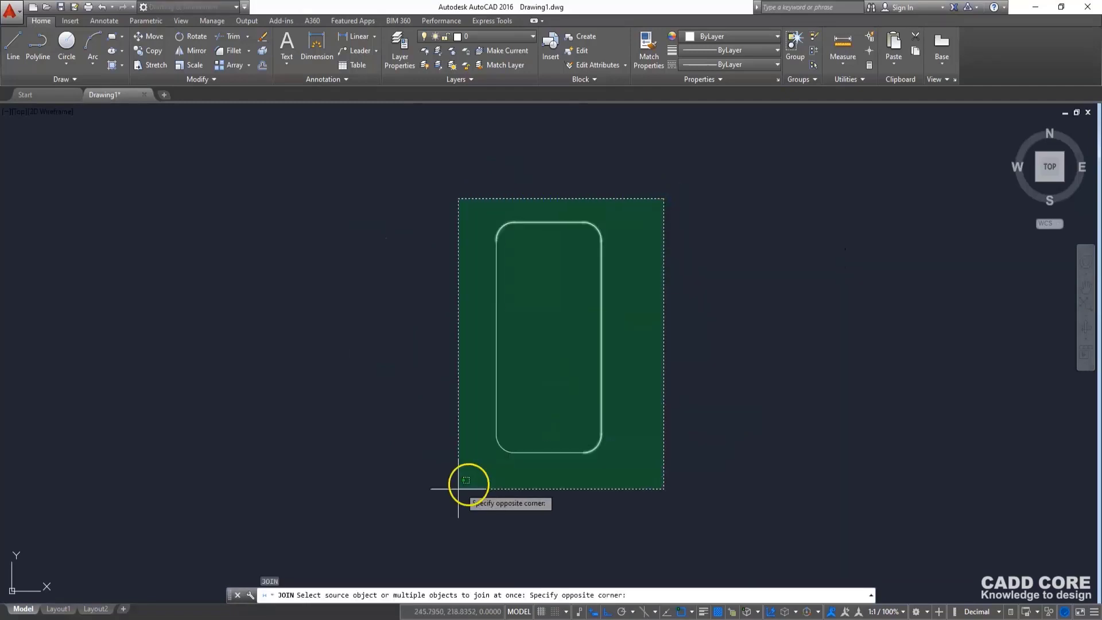
click(458, 484)
key(Return)
click(497, 356)
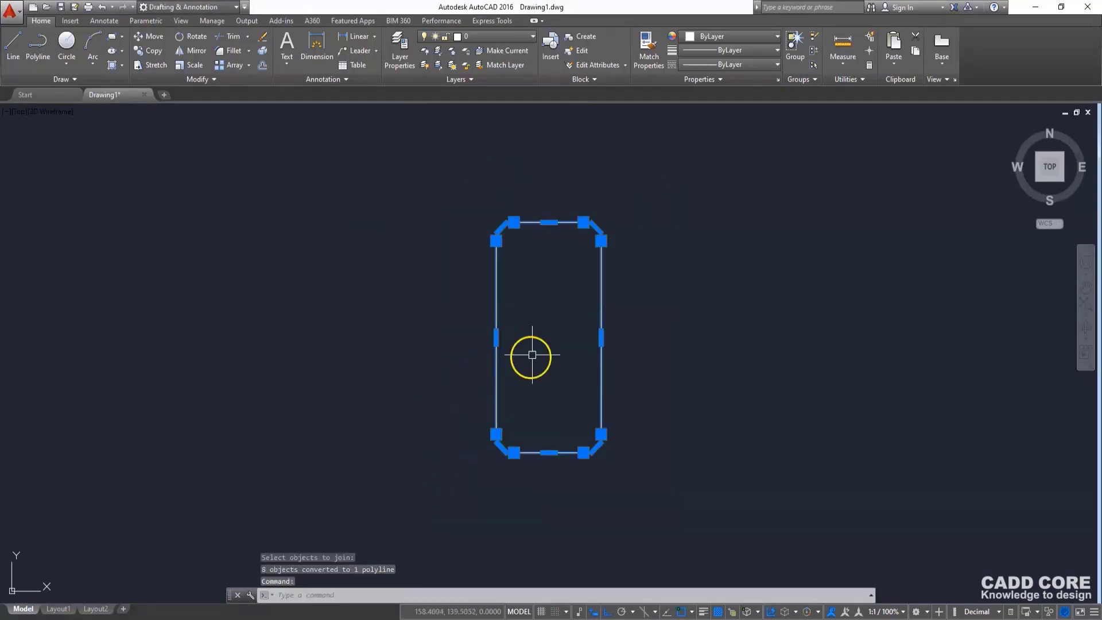
key(Escape)
scroll(610, 258, up, 2)
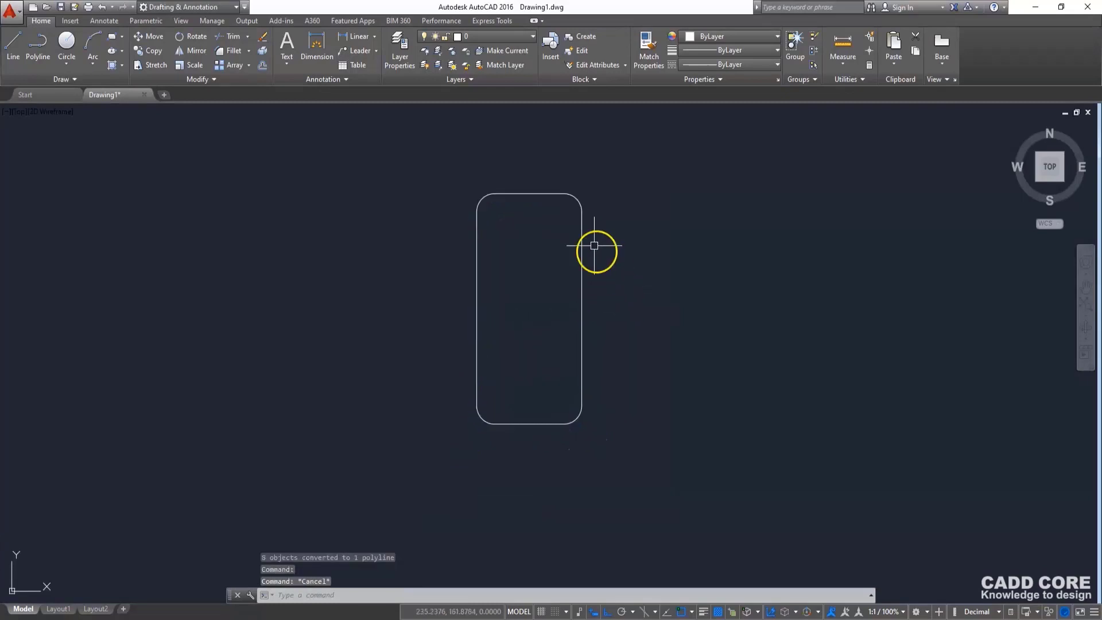
middle_drag(489, 210, 498, 180)
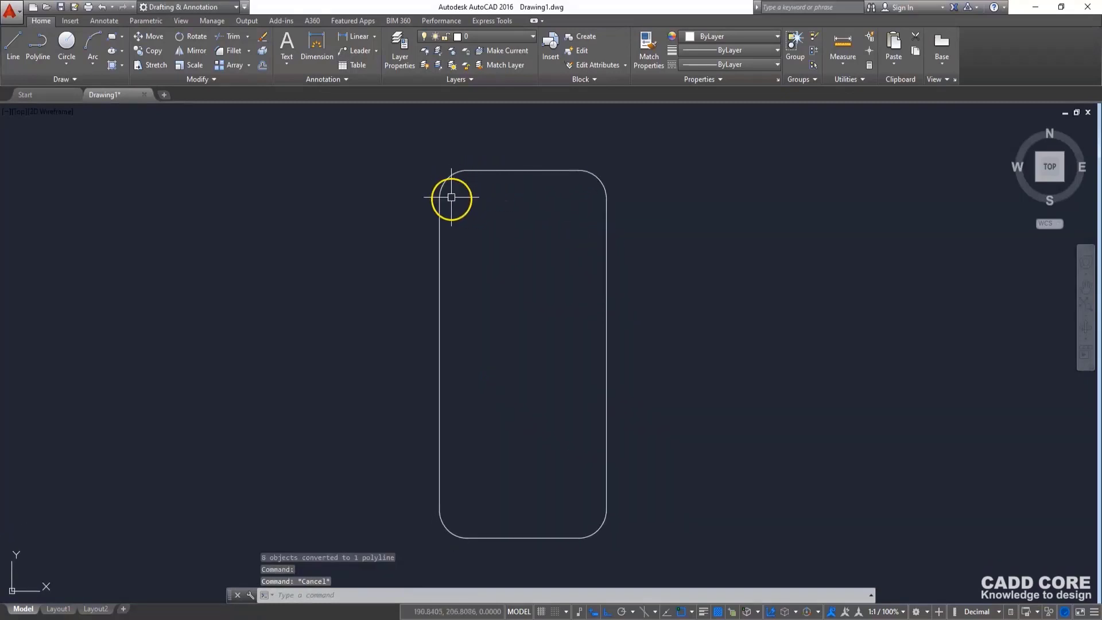
middle_drag(492, 349, 465, 323)
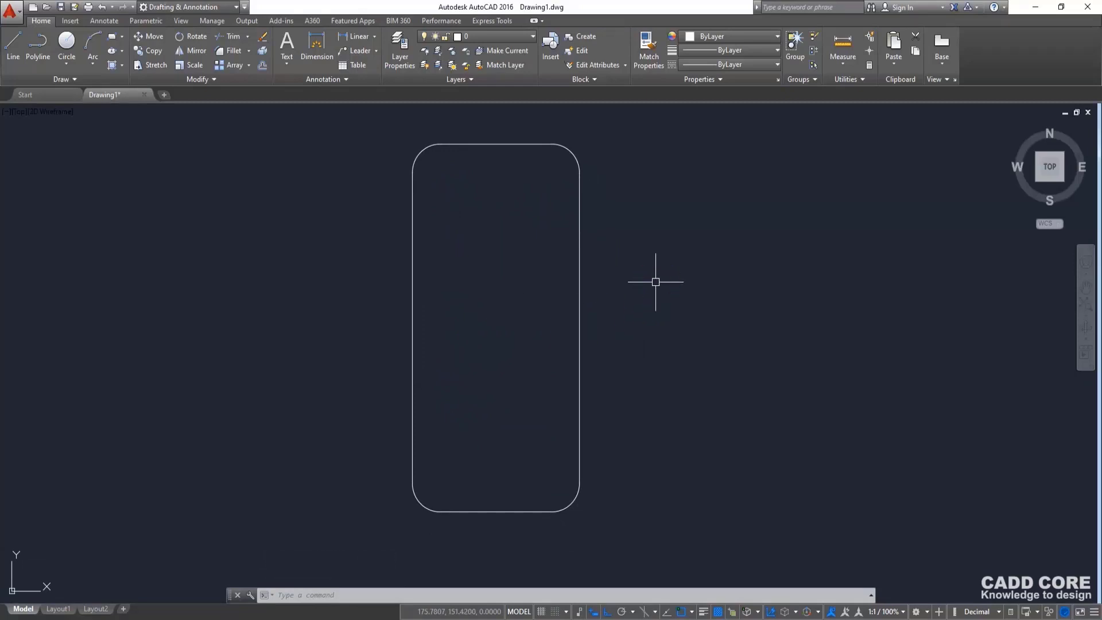
Step: Offset the joined outline 1.44 inward to create the bezel edge
text(o)
key(Return)
text(1.44)
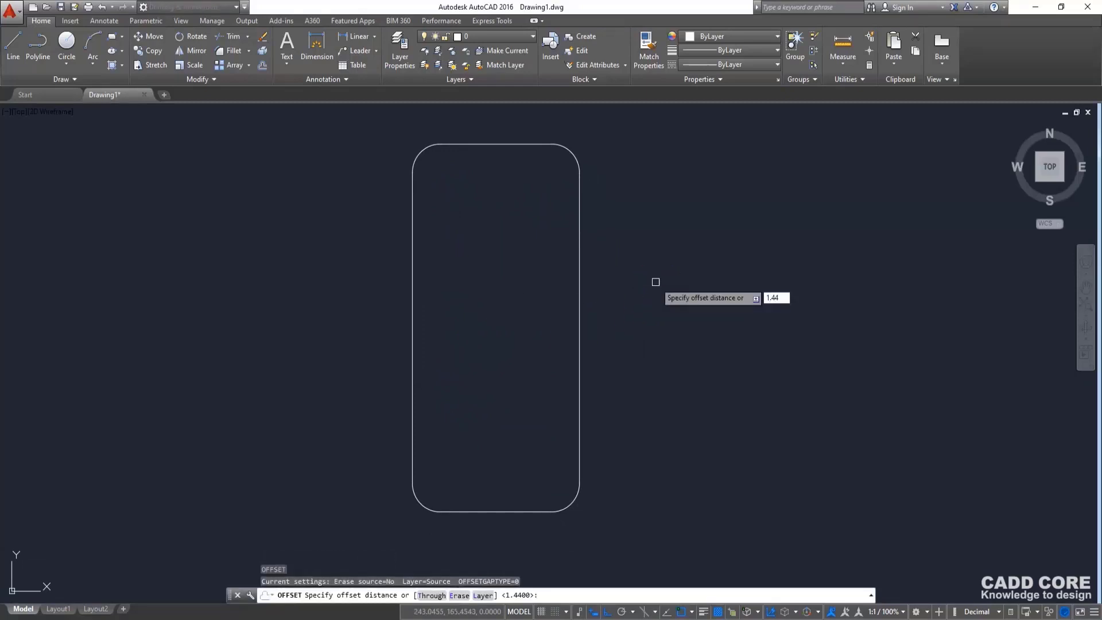
key(Return)
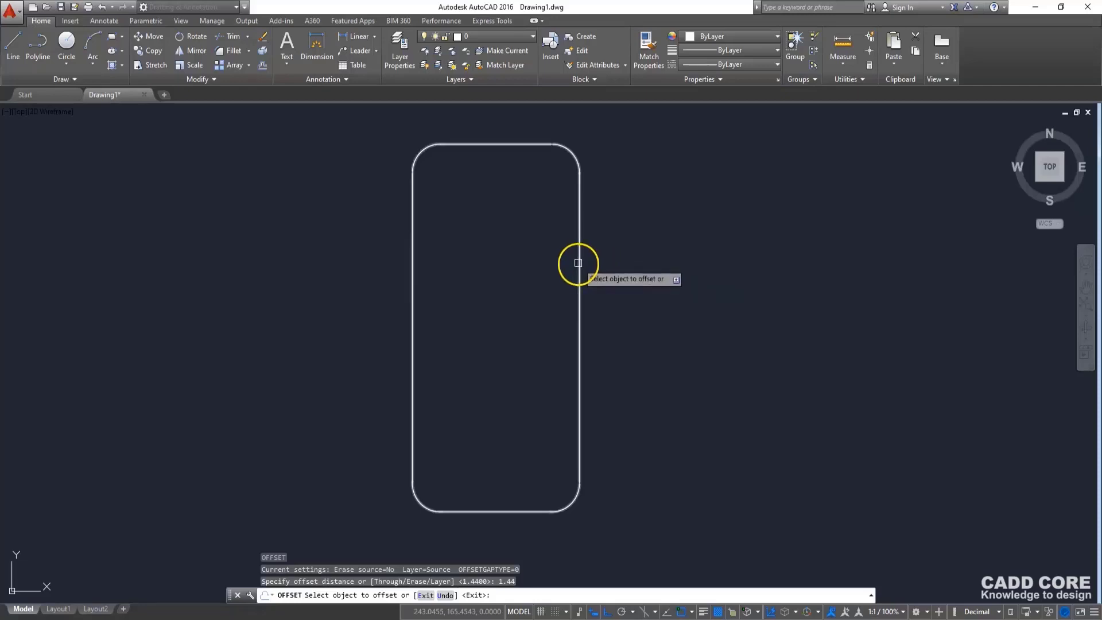
click(578, 261)
click(505, 306)
middle_drag(505, 305, 548, 284)
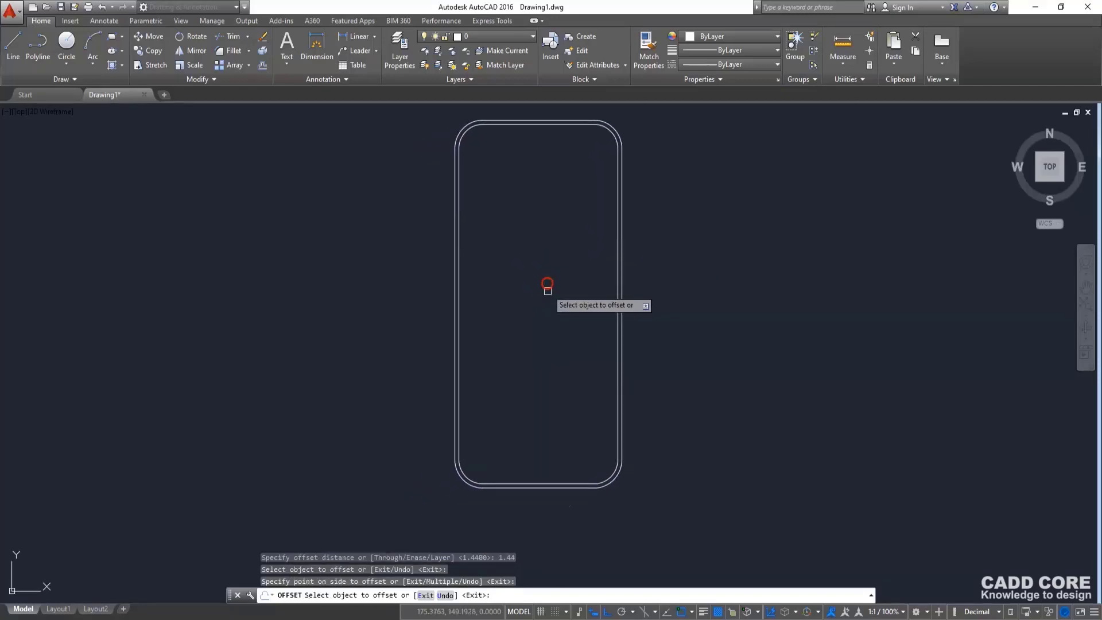
key(Escape)
key(Escape)
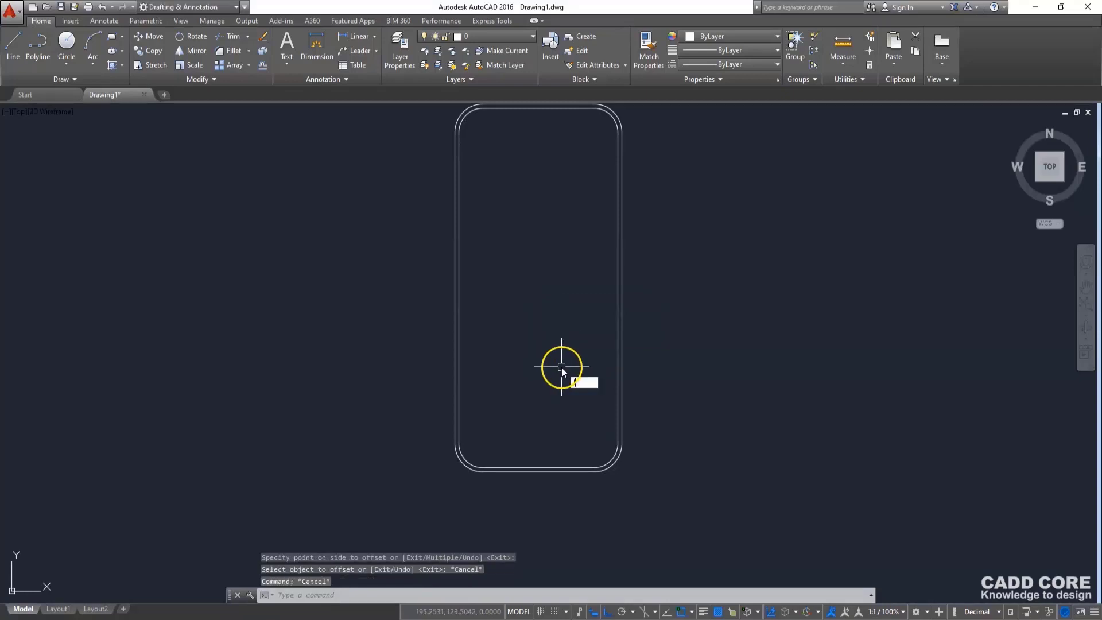
text(l)
key(Return)
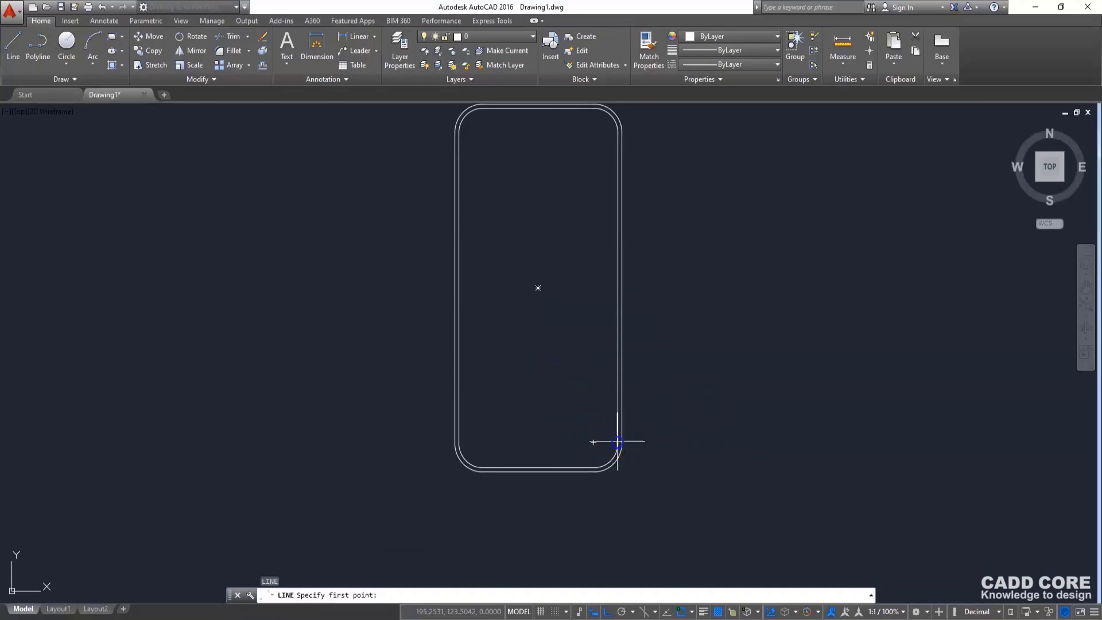
Step: Draw horizontal lines across the bottom and top of the phone body
click(617, 442)
click(459, 442)
key(Return)
middle_drag(539, 331, 532, 409)
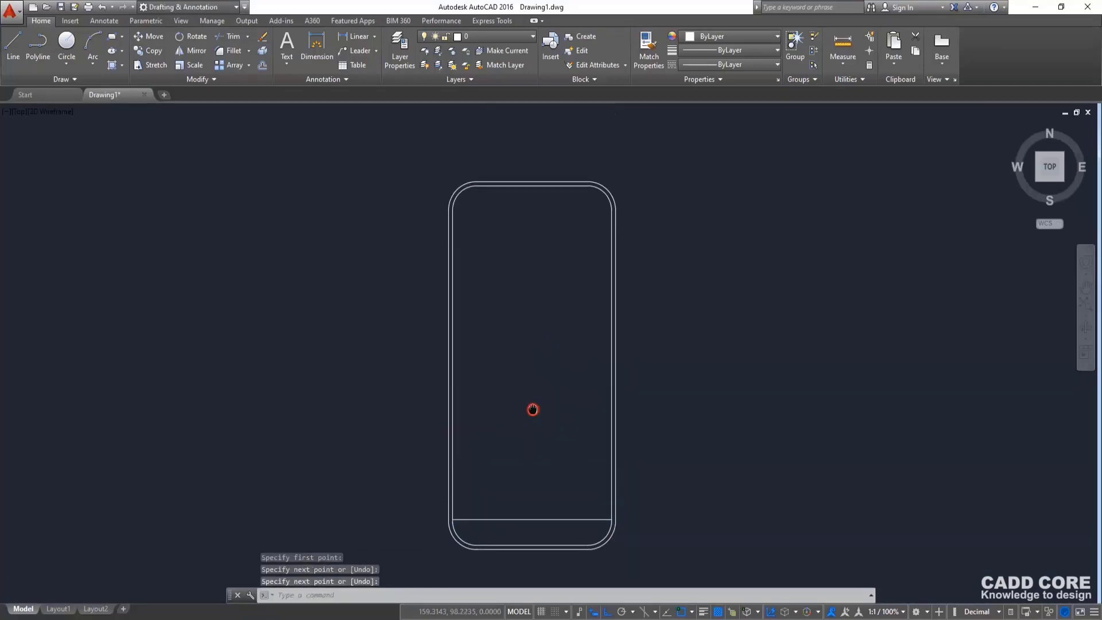
key(Return)
click(610, 210)
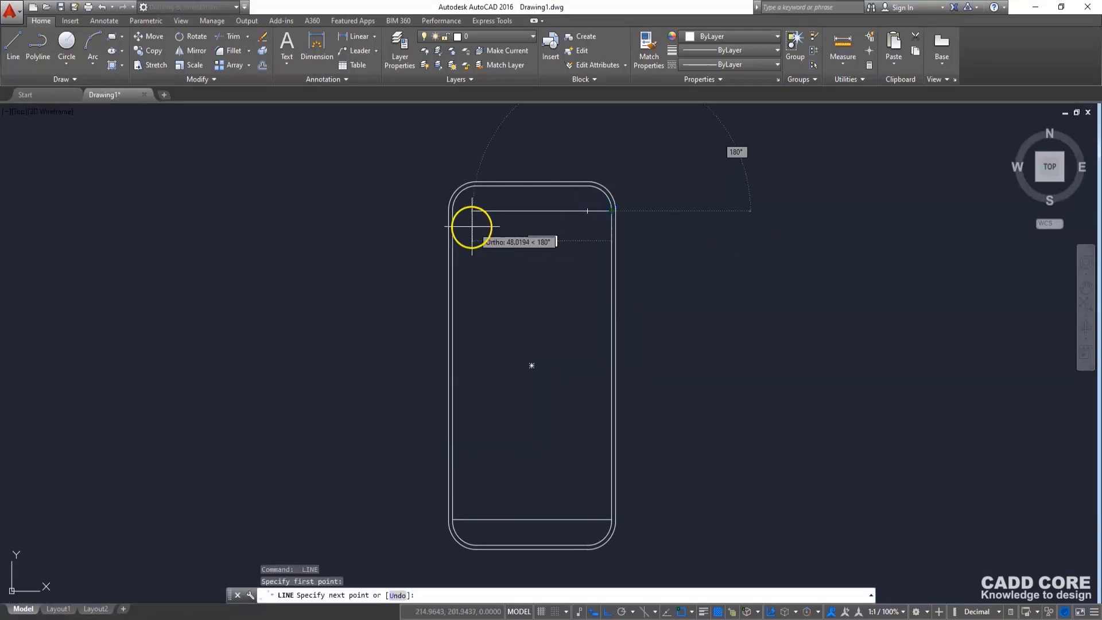
click(453, 210)
key(Return)
mouse_move(517, 308)
middle_down()
mouse_move(516, 283)
mouse_move(522, 337)
middle_up()
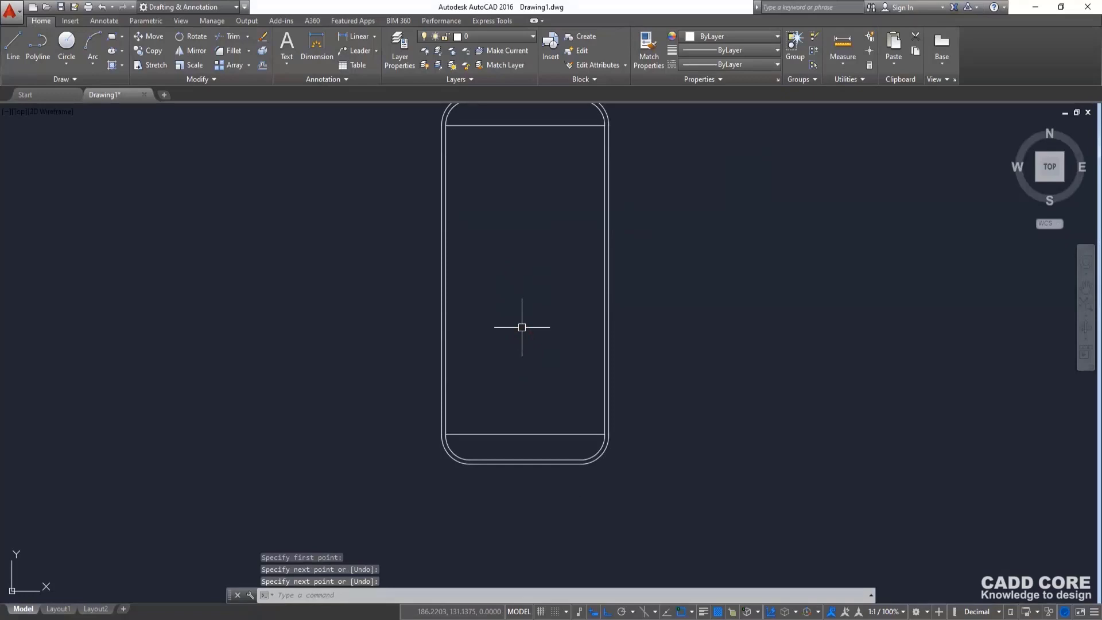
text(o)
Step: Offset the bottom and top lines 7 units inward
key(Return)
text(7)
key(Return)
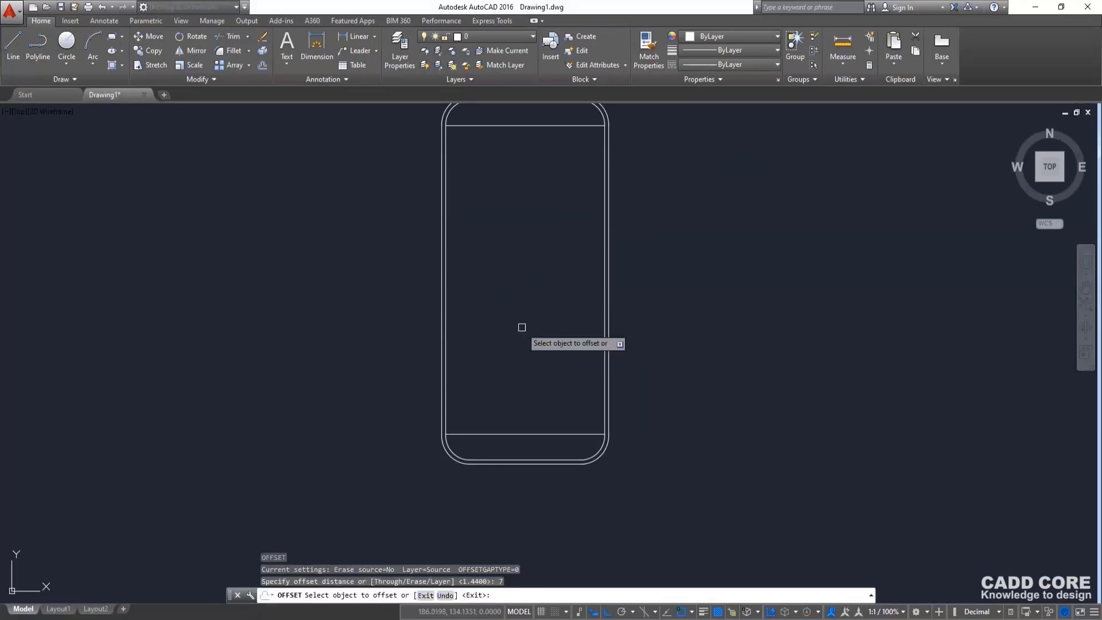
click(497, 434)
click(507, 382)
middle_drag(545, 351, 546, 411)
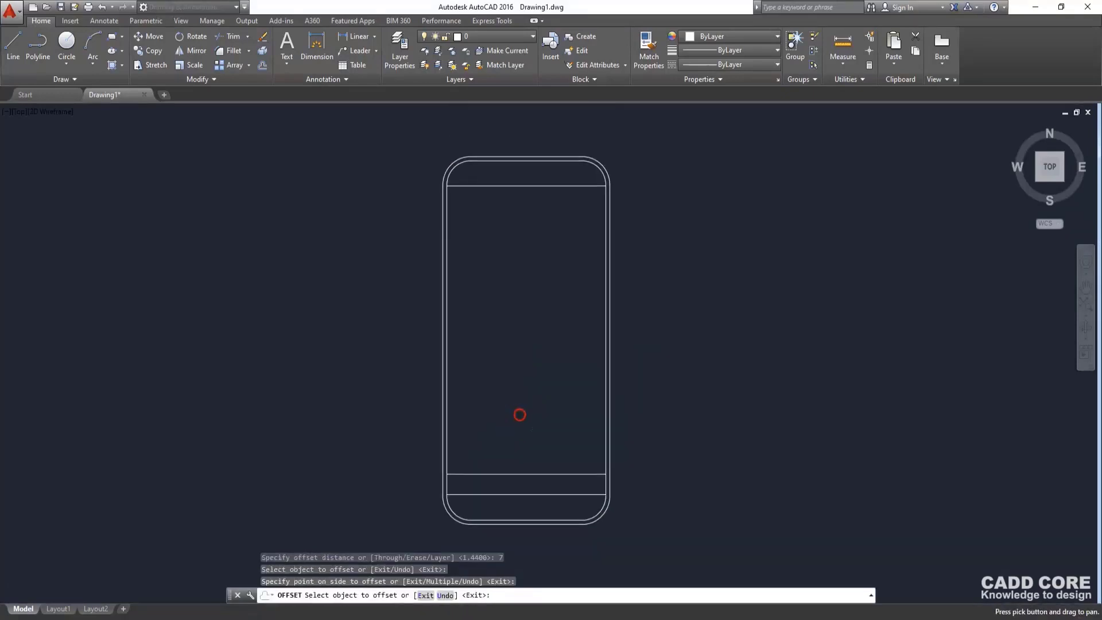
click(536, 186)
click(524, 233)
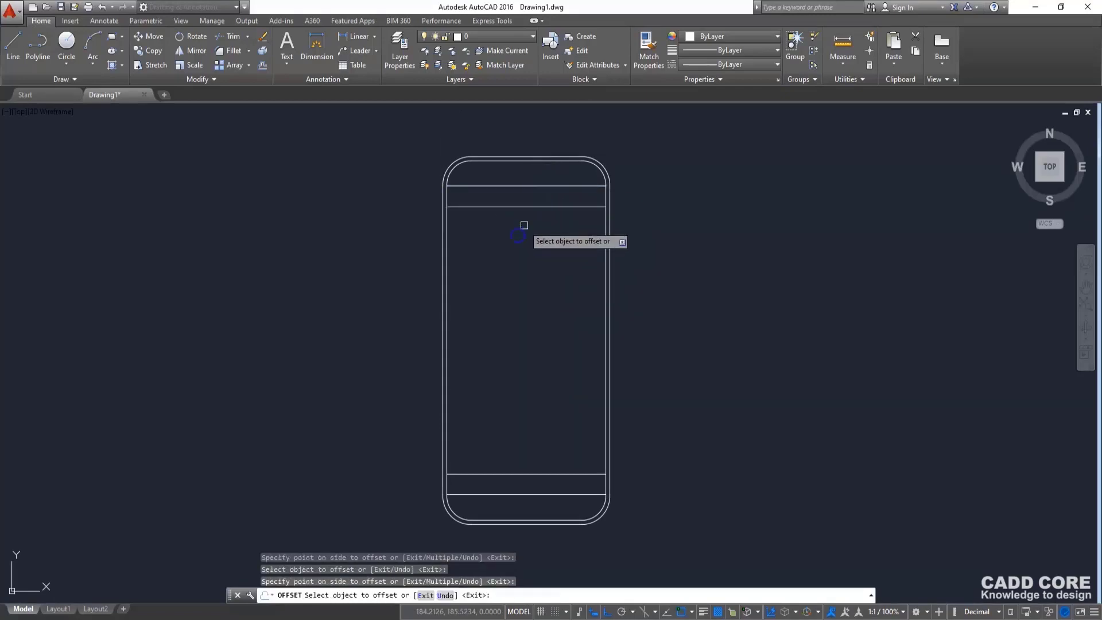
middle_drag(524, 233, 541, 179)
key(Escape)
middle_drag(527, 256, 527, 199)
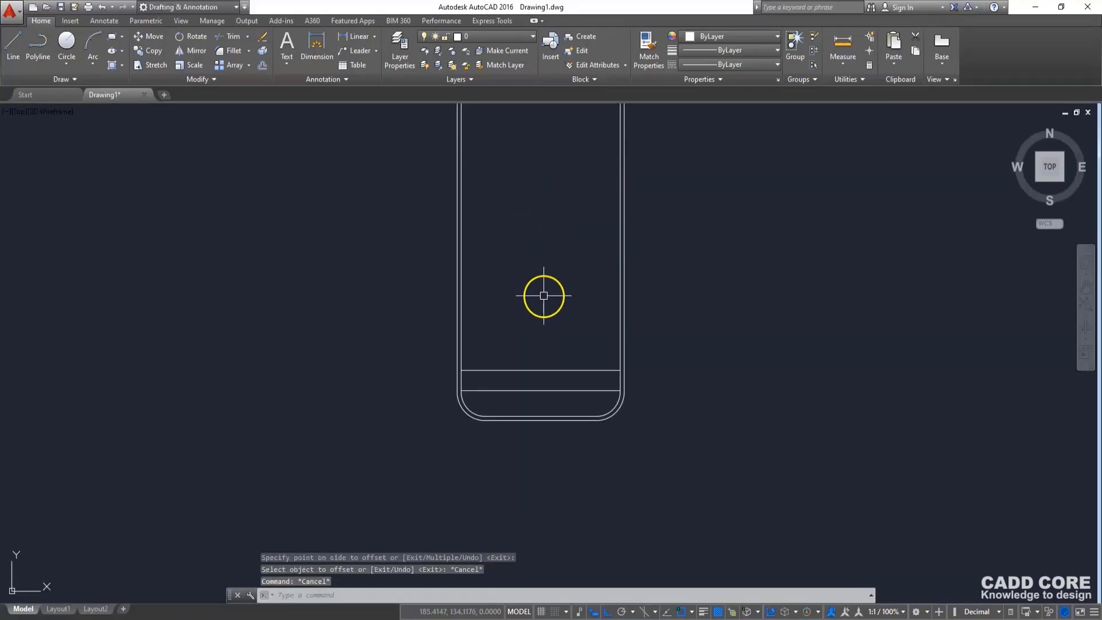
Step: Draw a vertical guide line from the bottom band's midpoint and erase the lowest bottom line
text(l)
key(Return)
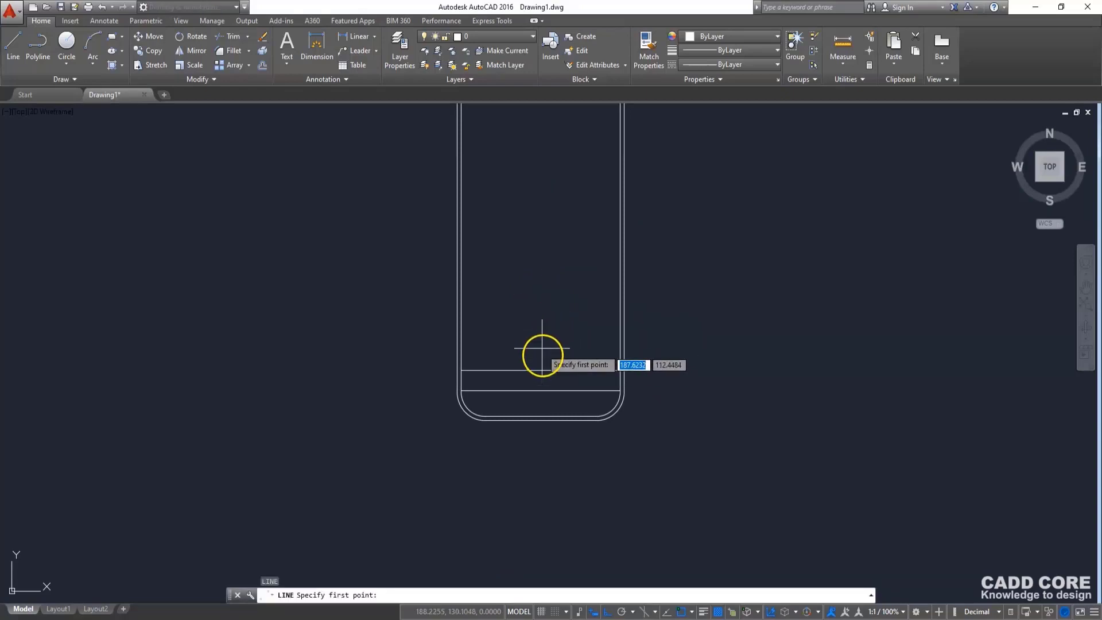
click(541, 371)
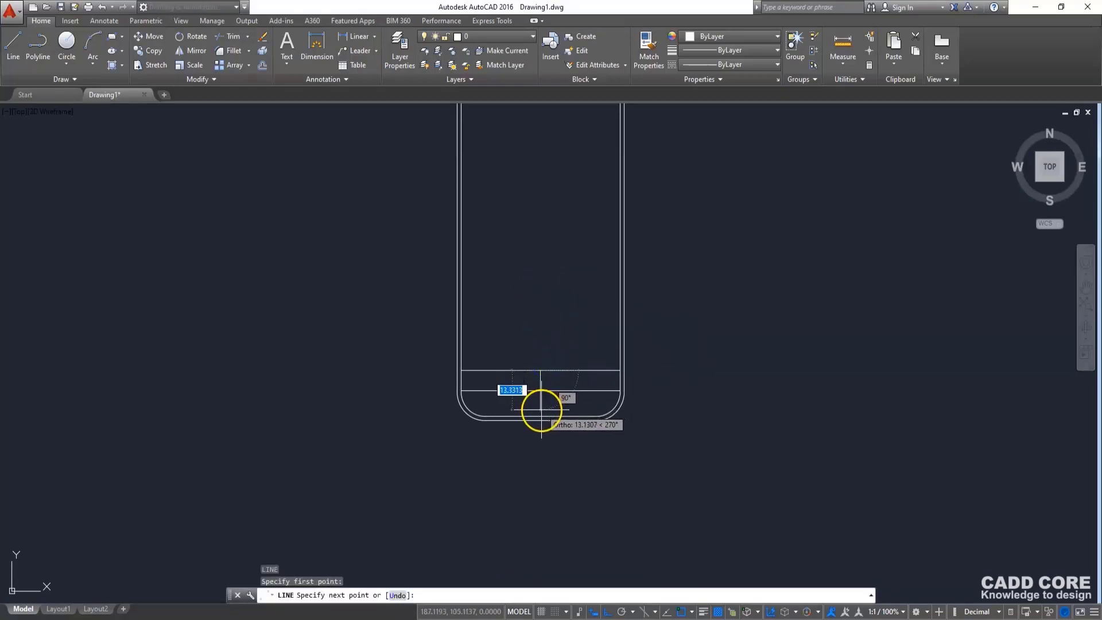
click(540, 413)
key(Return)
scroll(549, 419, up, 2)
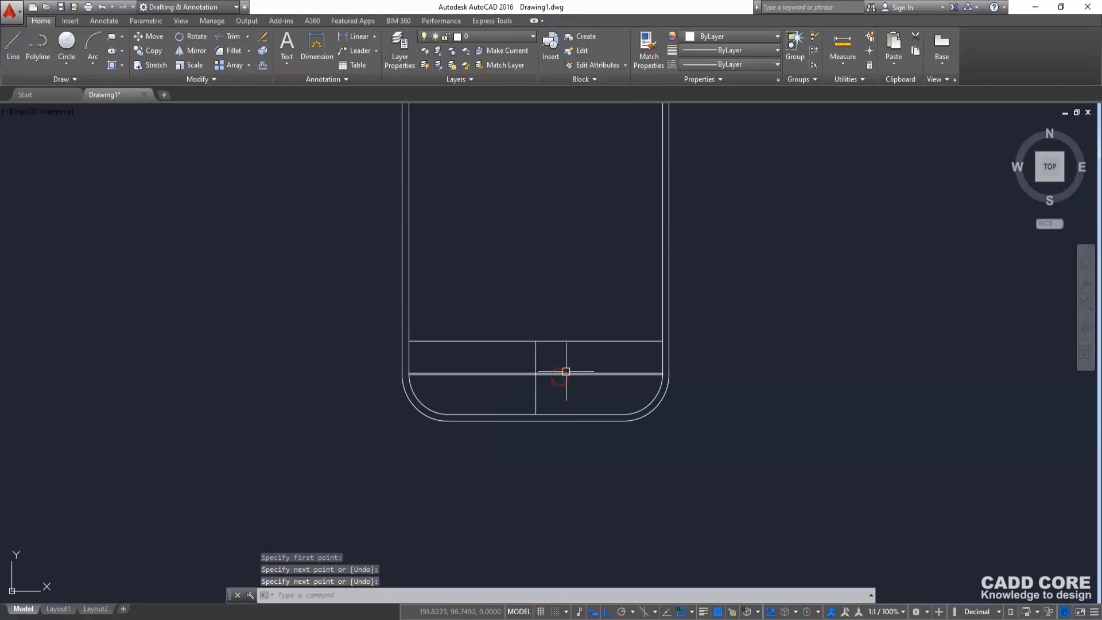
click(566, 373)
key(Delete)
middle_drag(703, 376, 695, 361)
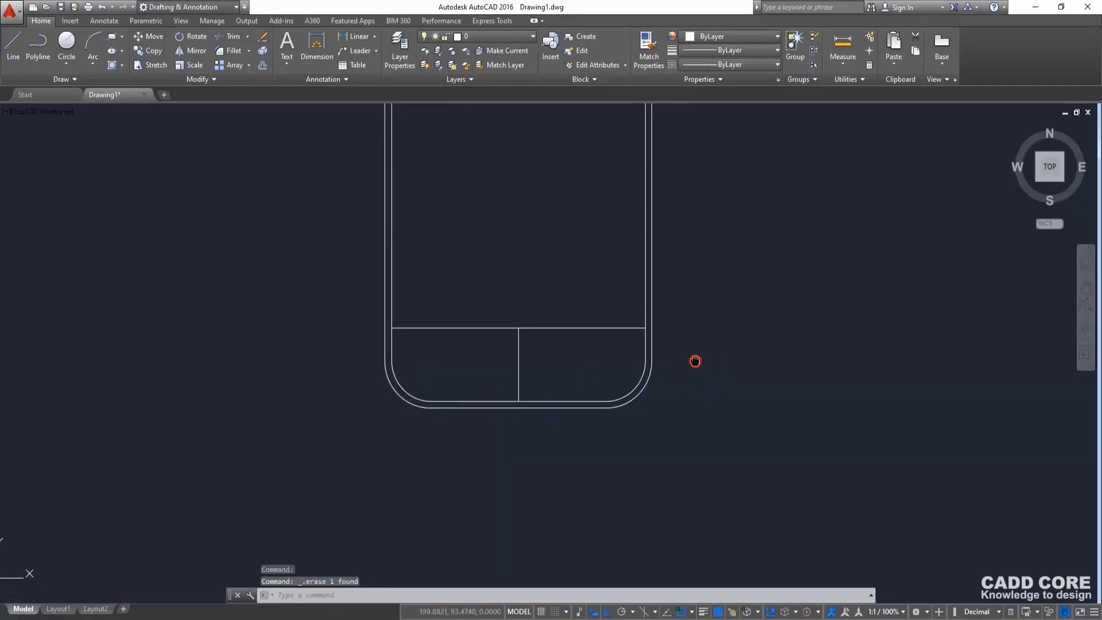
Step: Draw a radius-5 home button circle on the guide line, then erase the guide
text(c)
key(Return)
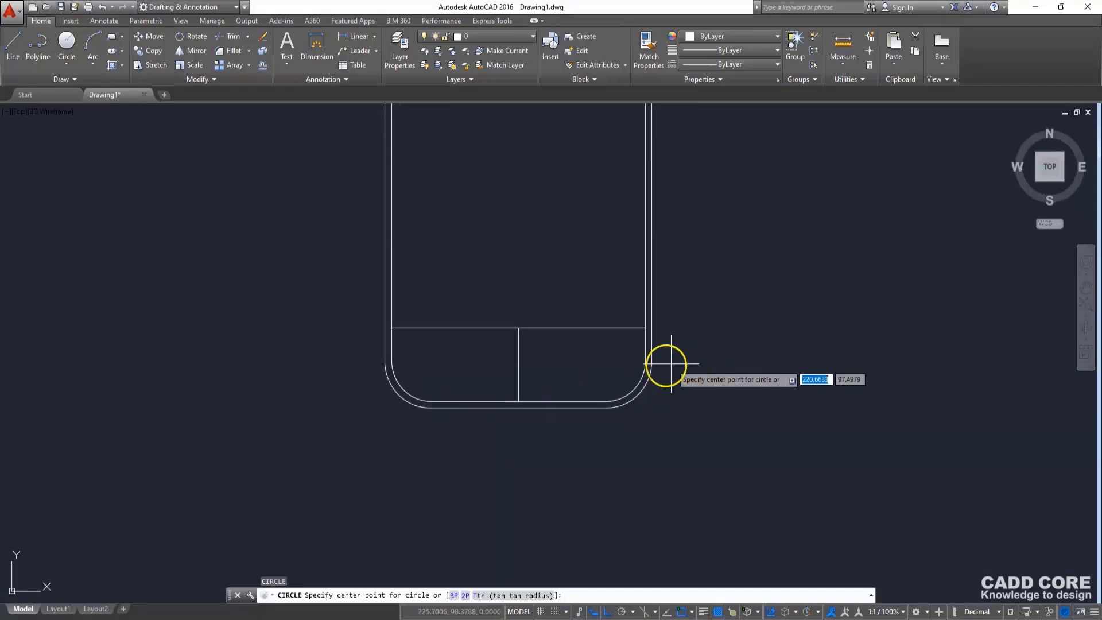
click(518, 367)
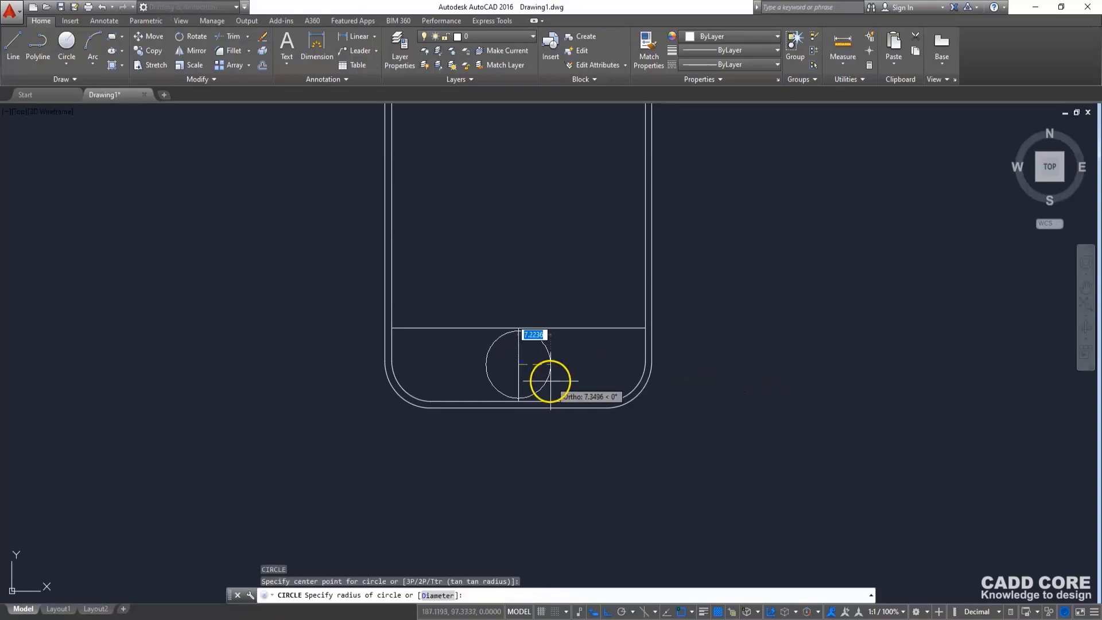
key(Return)
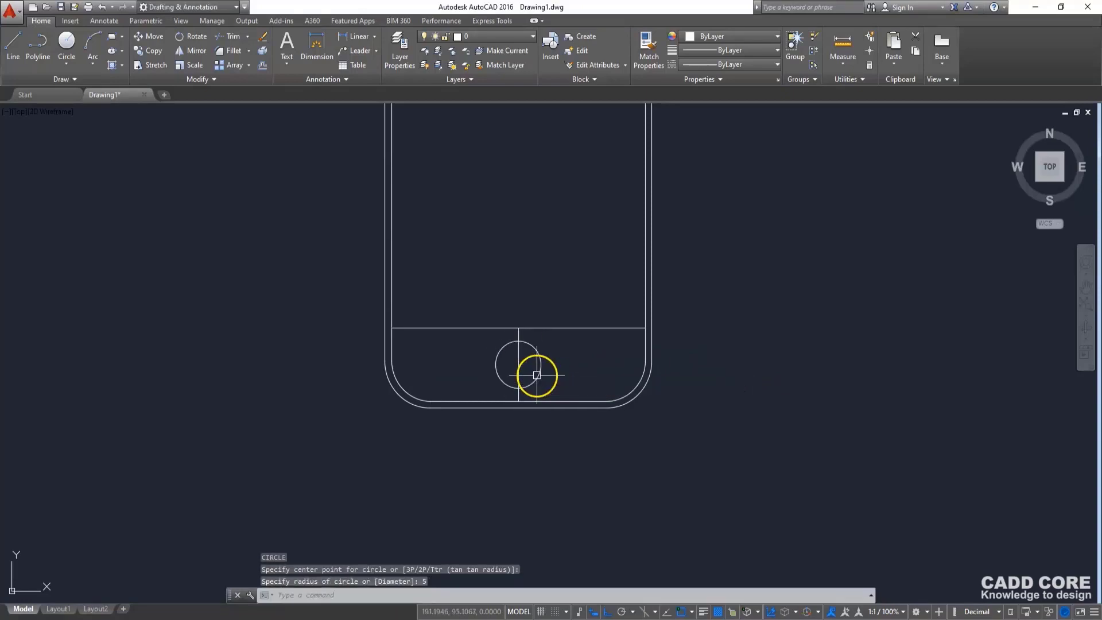
scroll(512, 360, up, 2)
click(512, 361)
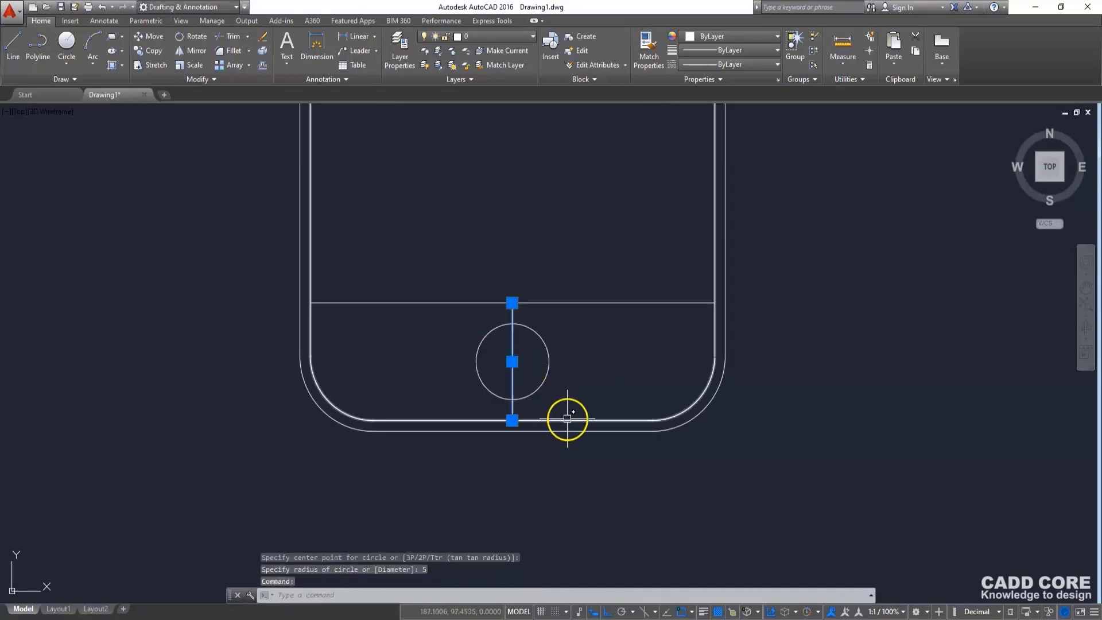
key(Delete)
scroll(573, 394, up, 1)
key(Escape)
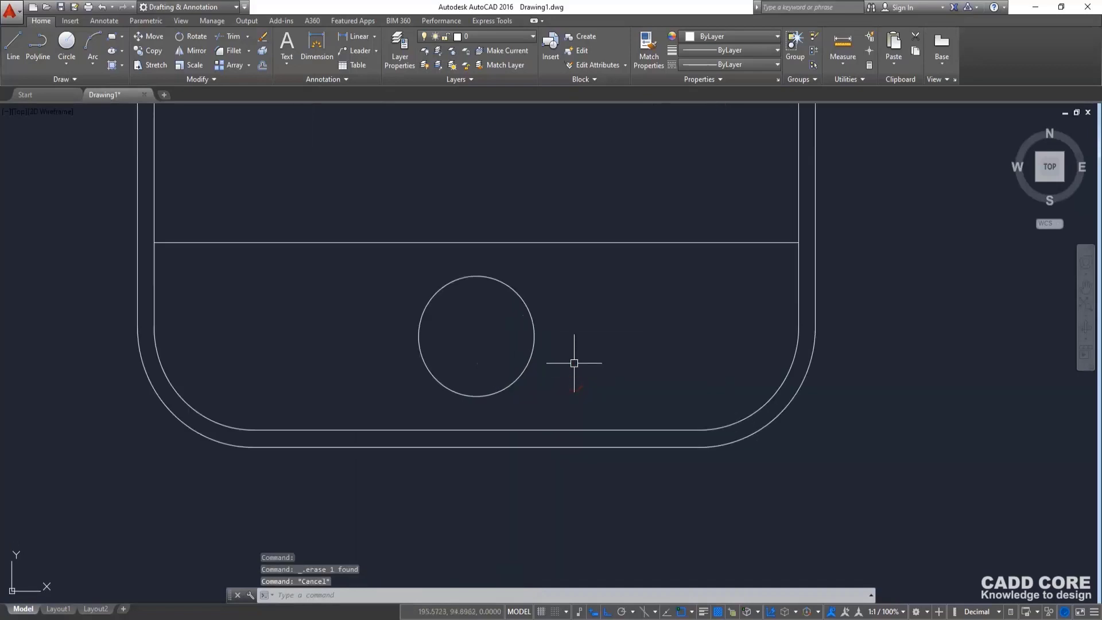
text(O)
Step: Offset the radius-5 home button circle by 1 to form its ring
key(Return)
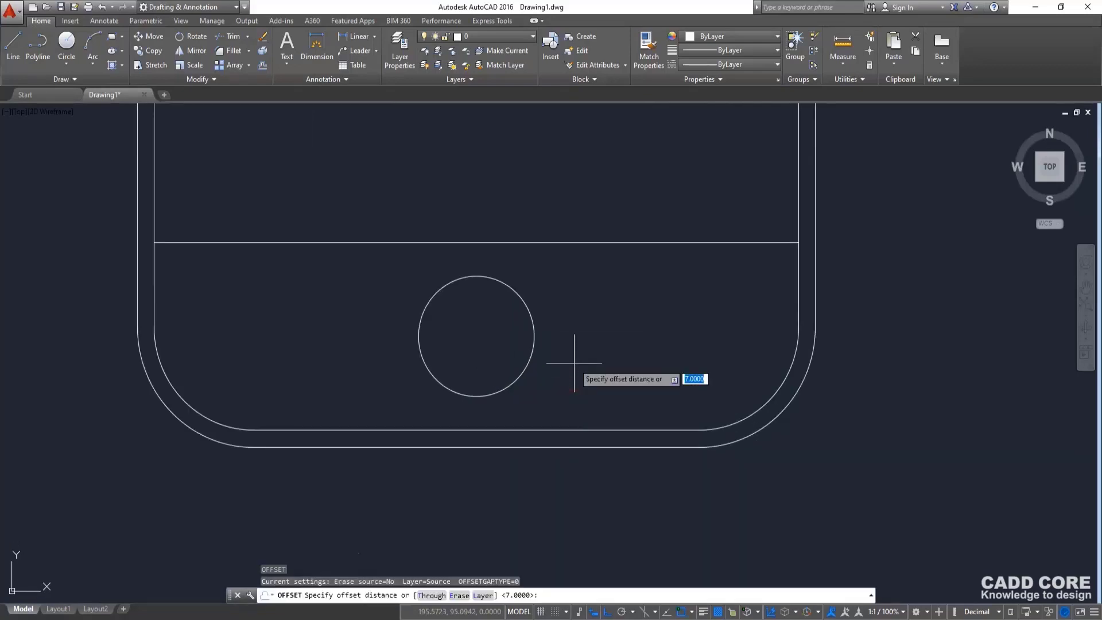
text(1)
key(Return)
click(493, 284)
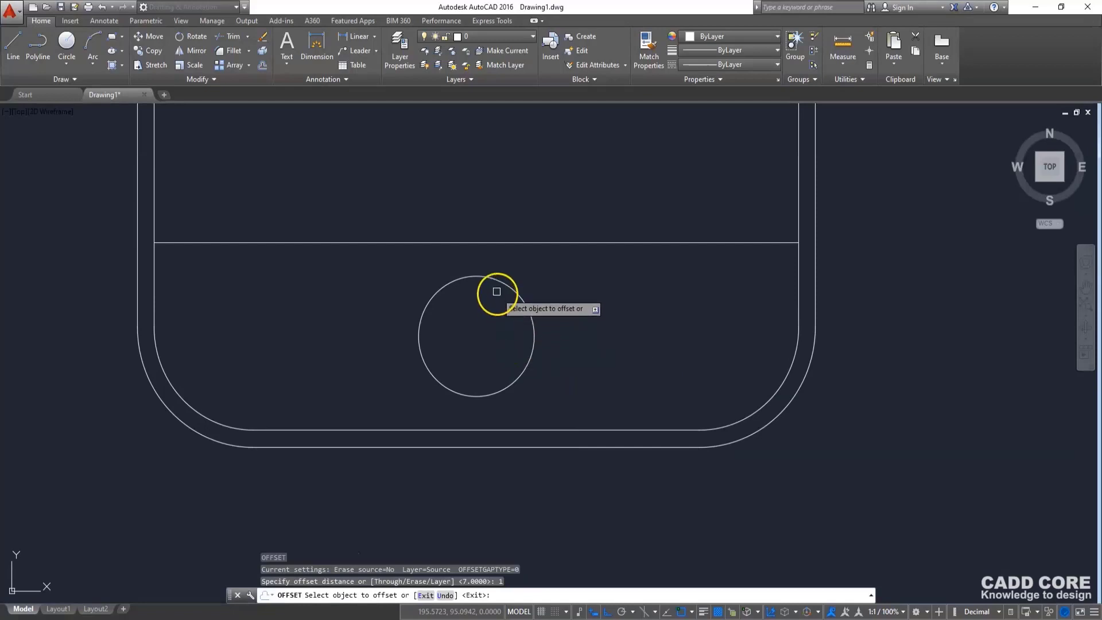
click(482, 347)
scroll(580, 318, down, 2)
mouse_move(580, 318)
middle_down()
mouse_move(571, 355)
mouse_move(533, 358)
middle_up()
key(Escape)
scroll(443, 403, down, 4)
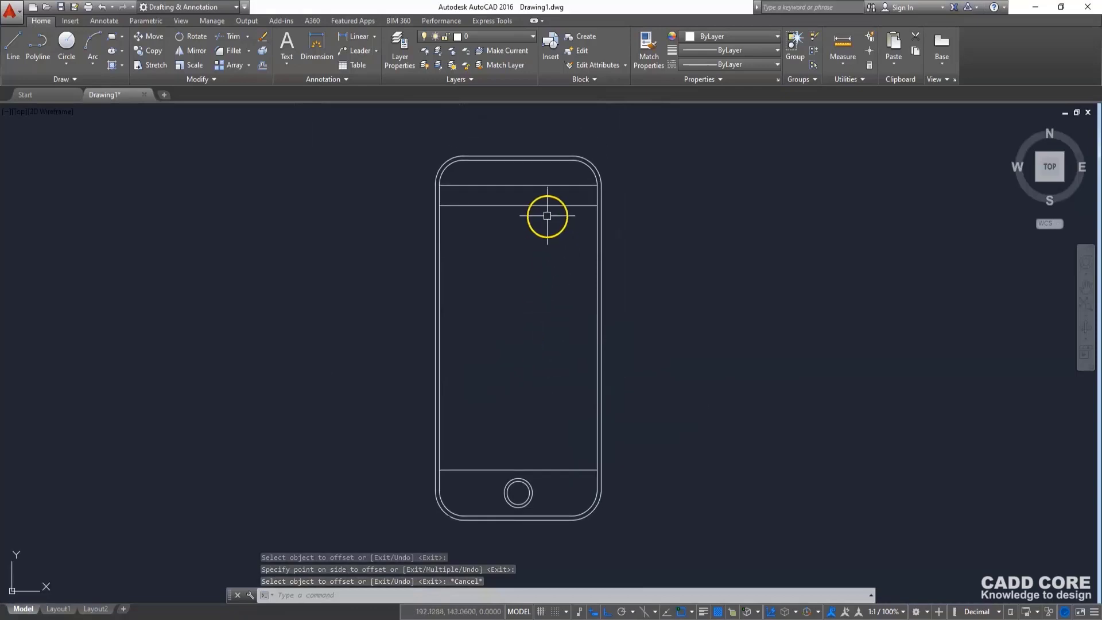
scroll(525, 235, up, 4)
middle_drag(525, 234, 517, 234)
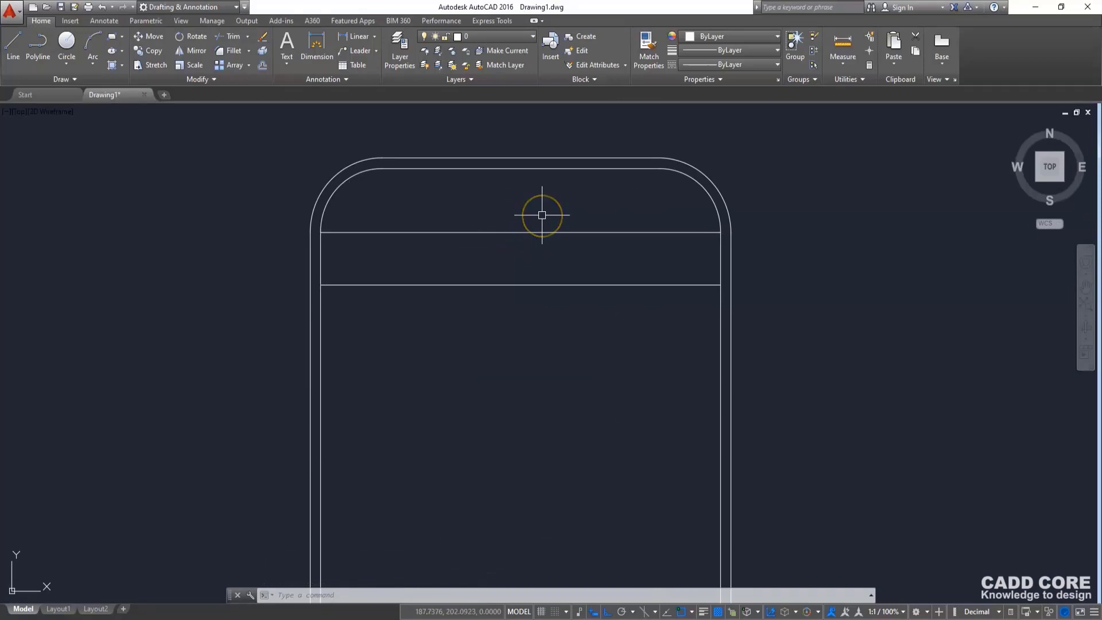
Step: Draw a 5-unit line from the top line's midpoint and erase the full-width top line
text(l)
key(Return)
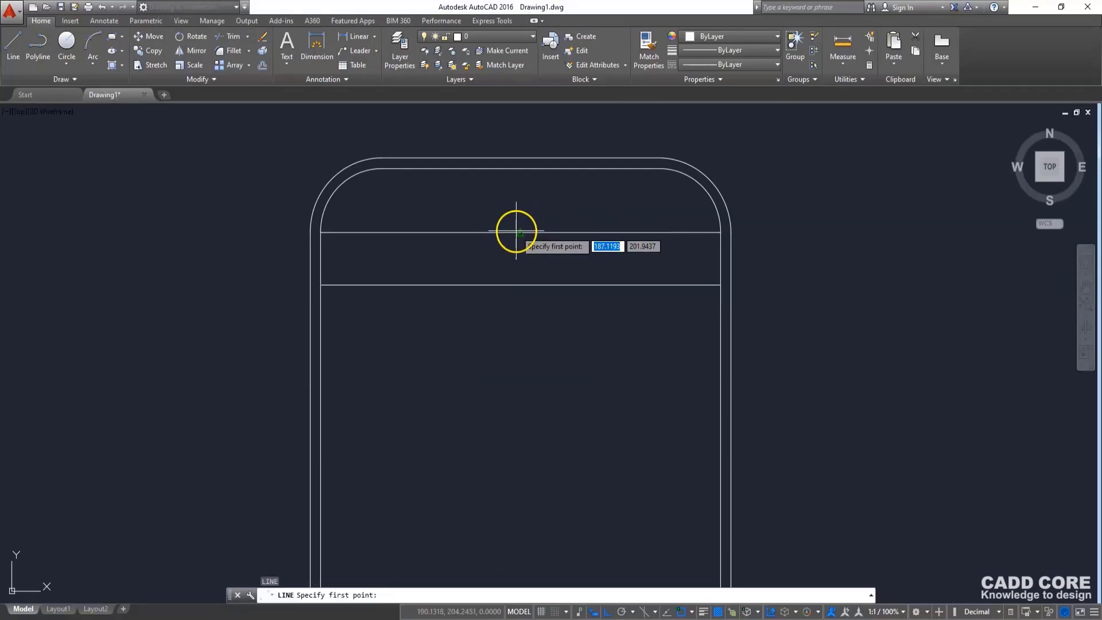
click(520, 232)
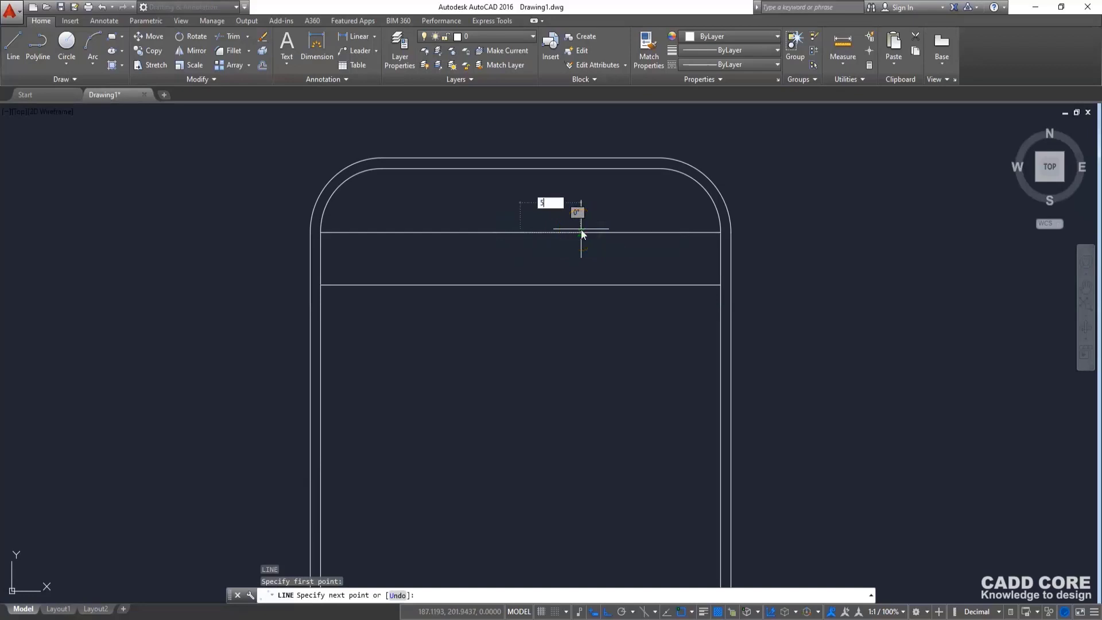
key(Return)
key(Return)
click(617, 233)
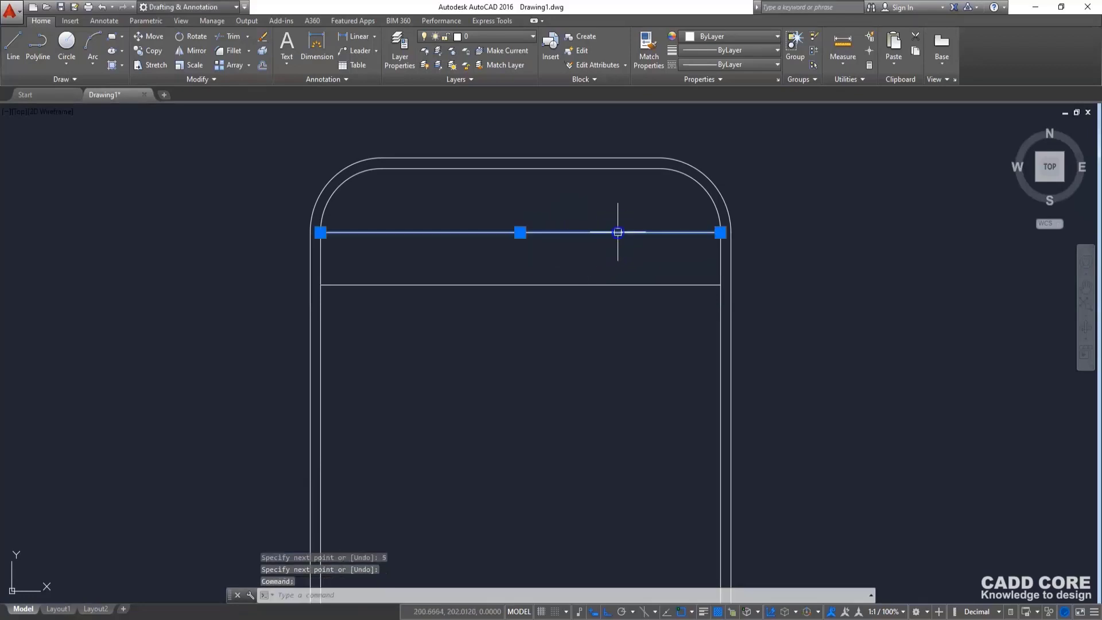
key(Delete)
scroll(548, 238, up, 2)
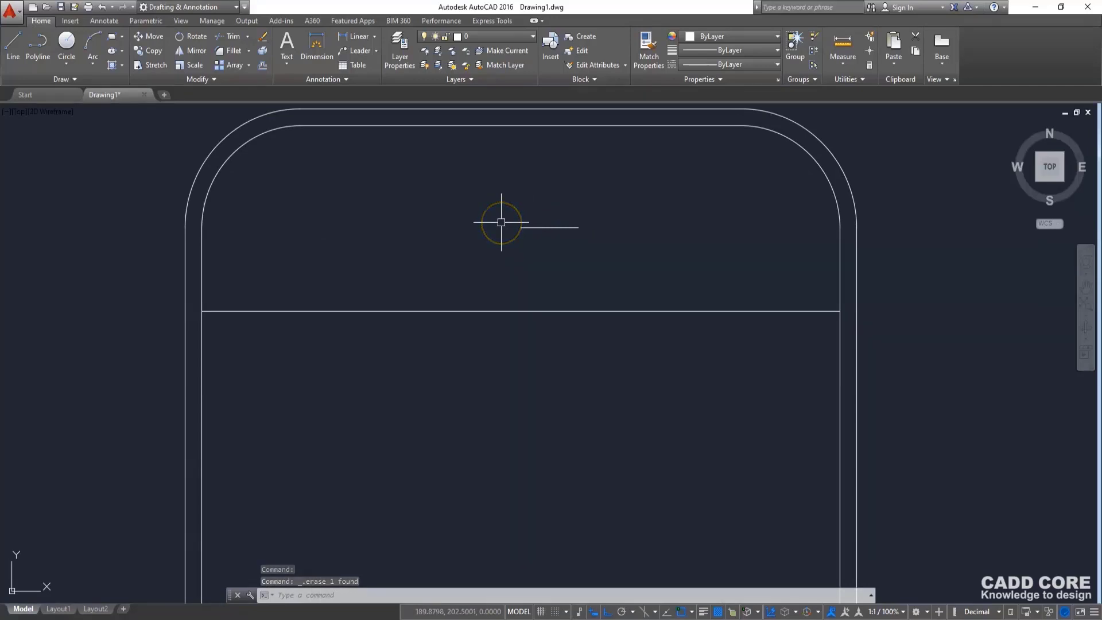
Step: Add another 5-unit line to the left to complete the speaker line
text(l)
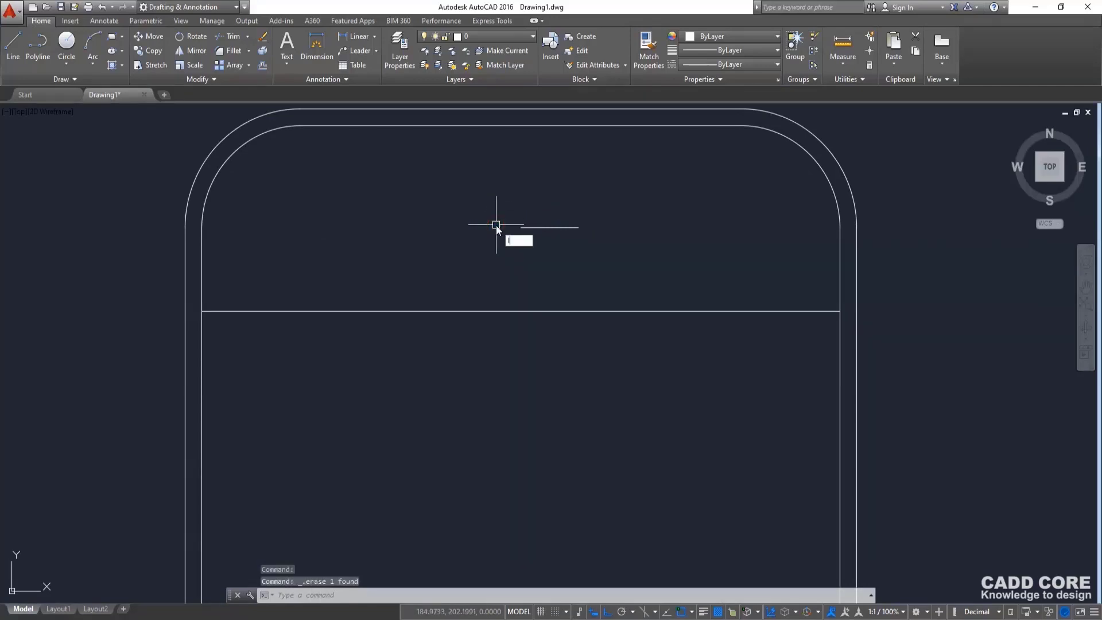
key(Return)
click(517, 228)
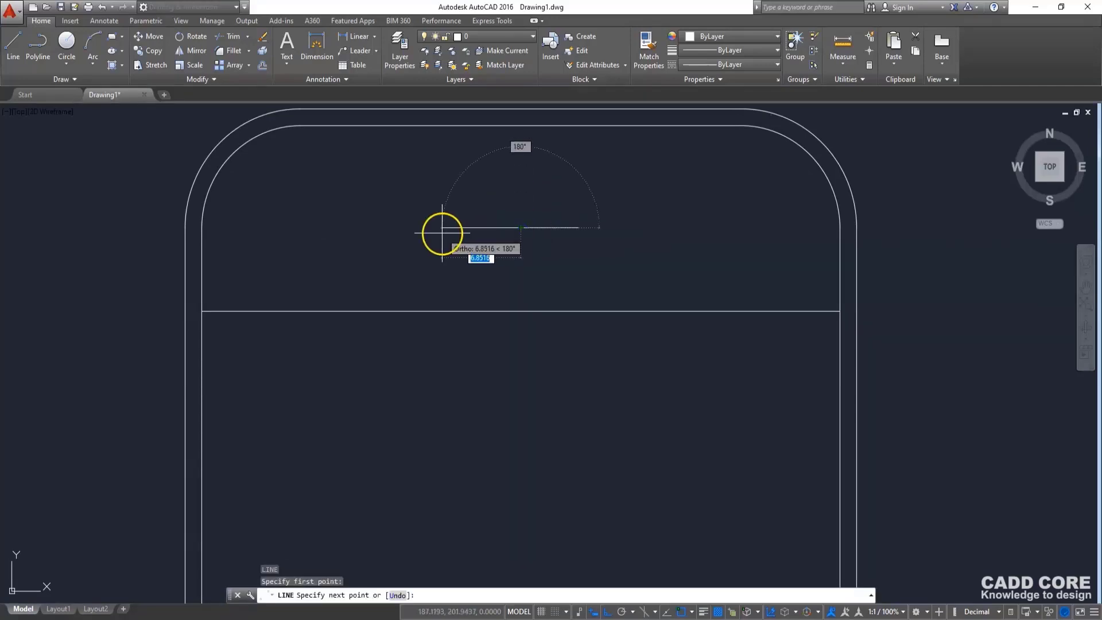
text(5)
key(Return)
key(Return)
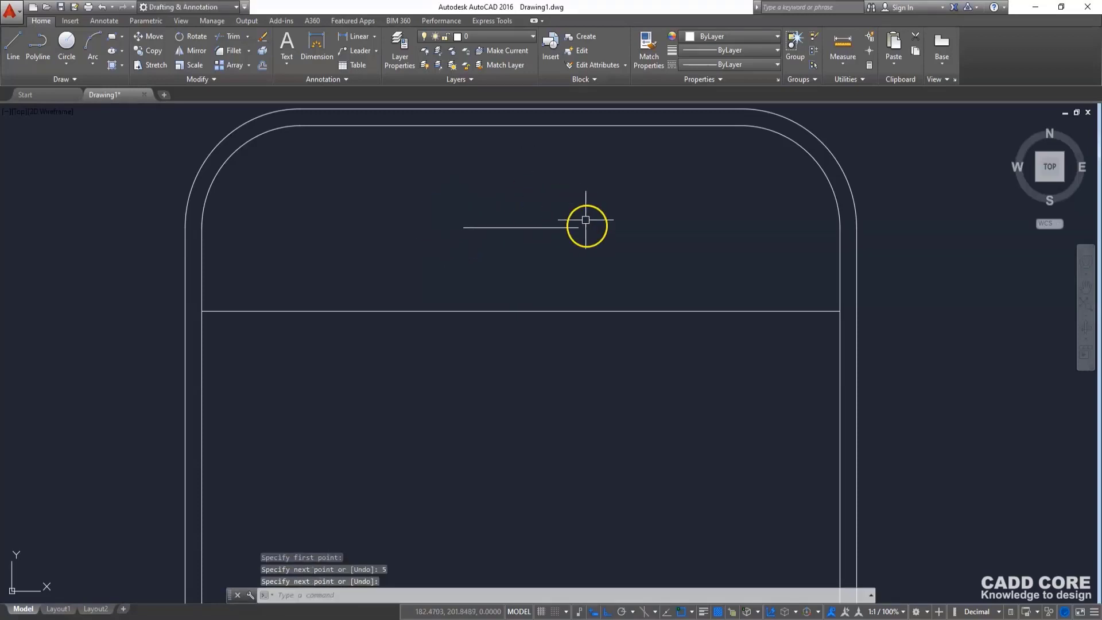
middle_drag(505, 245, 505, 250)
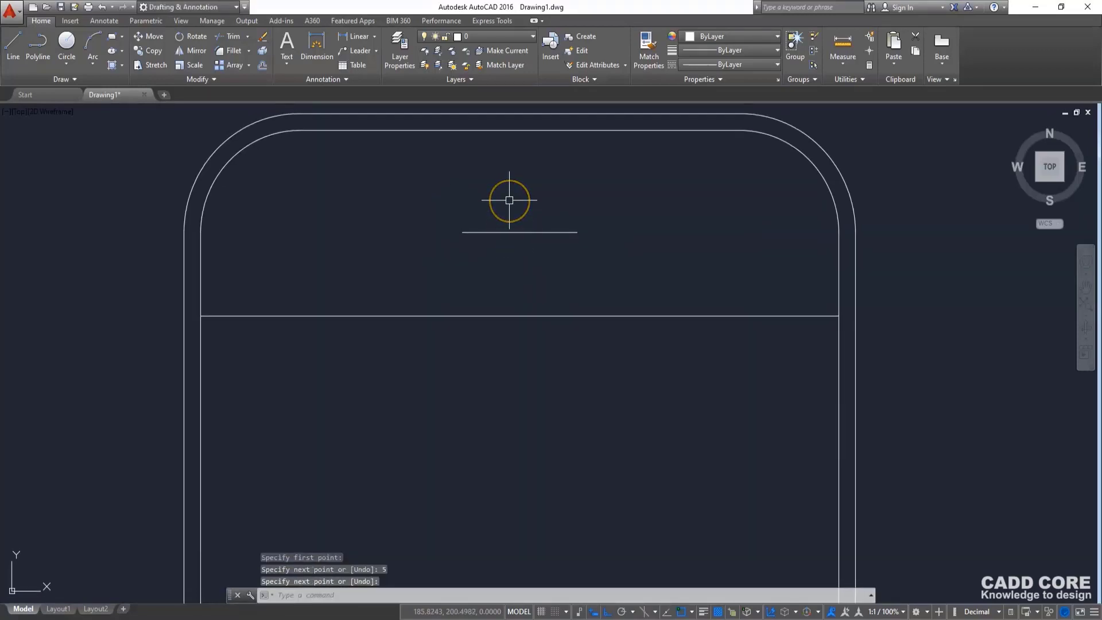
text(e)
Step: Offset the short speaker line downward by 1 to make a parallel copy
key(Return)
key(Return)
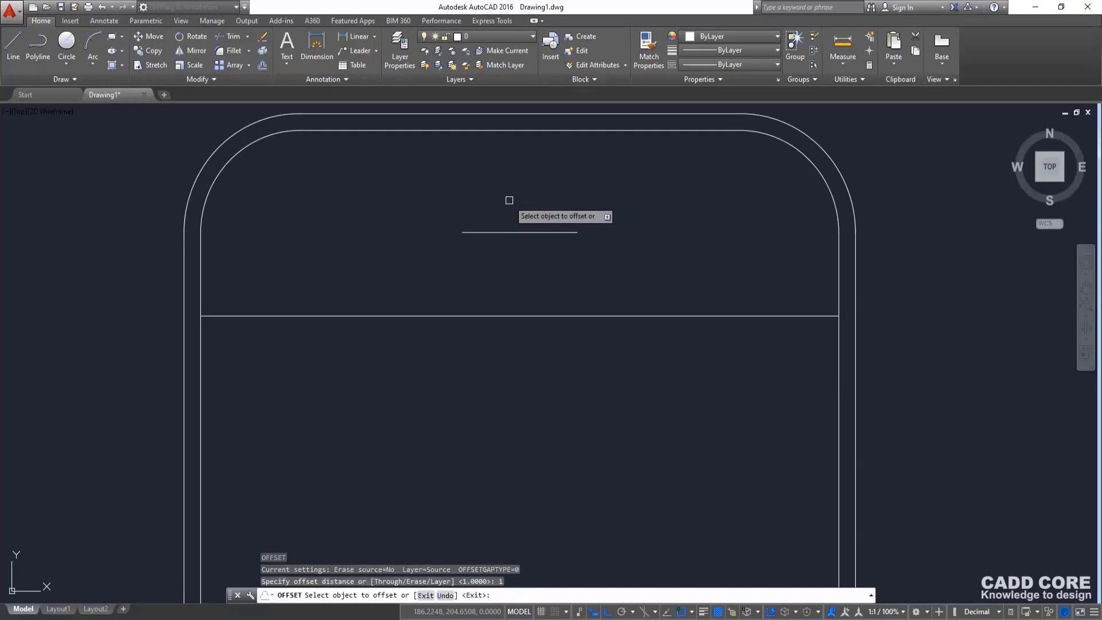
click(492, 233)
click(562, 237)
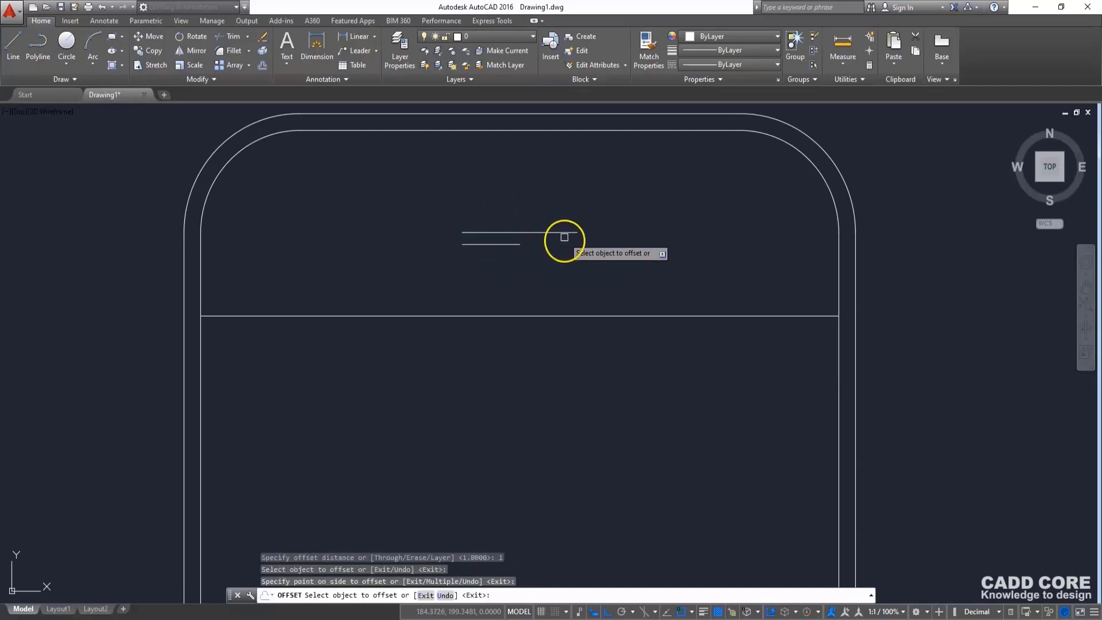
click(562, 233)
click(561, 254)
key(Escape)
scroll(570, 235, up, 2)
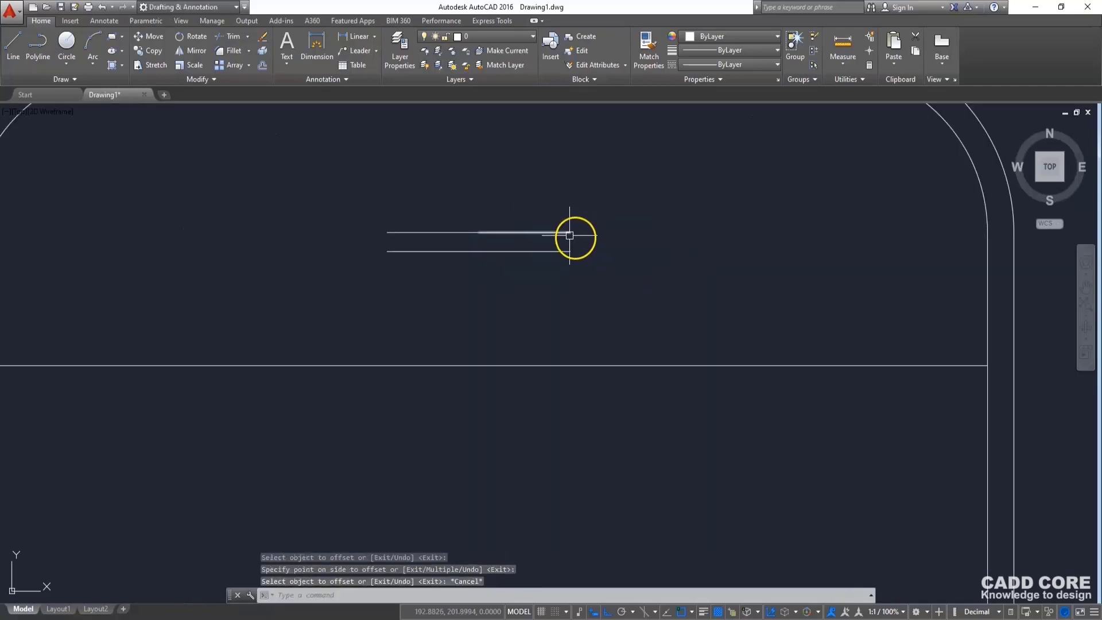
middle_drag(601, 255, 605, 249)
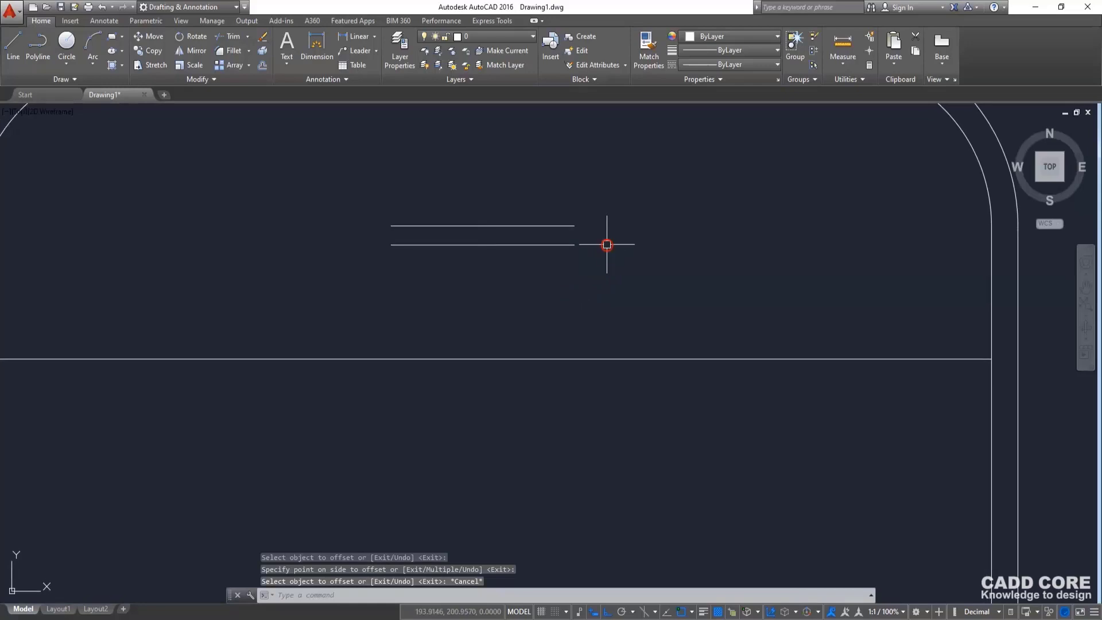
text(f)
Step: Fillet both pairs of line ends with radius 2 to close the speaker slot
key(Return)
text(r)
key(Return)
text(2)
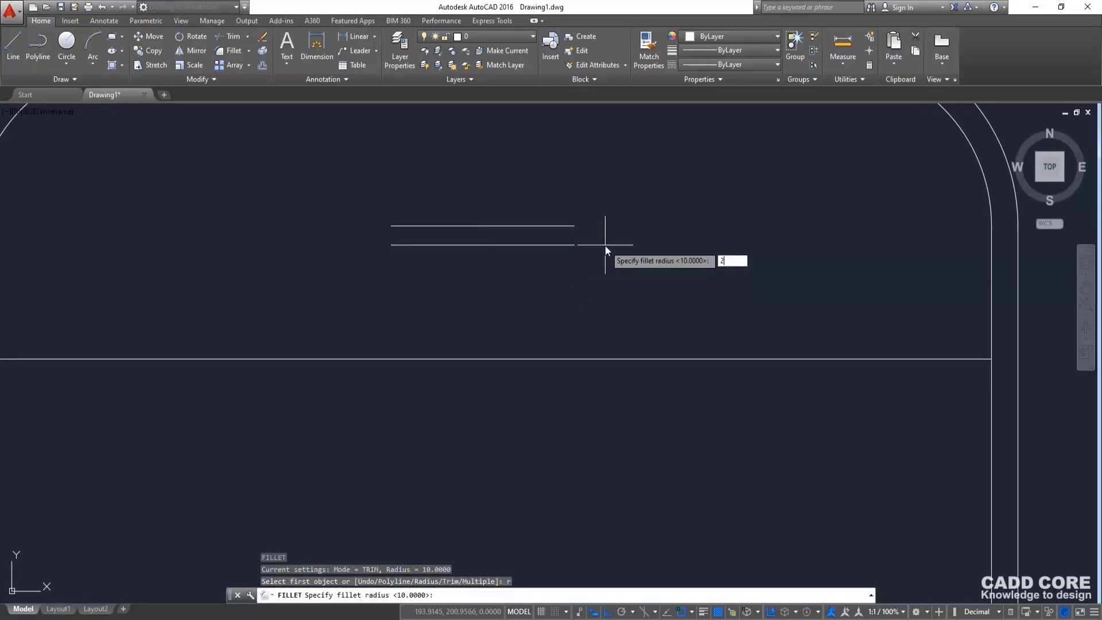
key(Return)
click(561, 245)
click(560, 225)
key(Return)
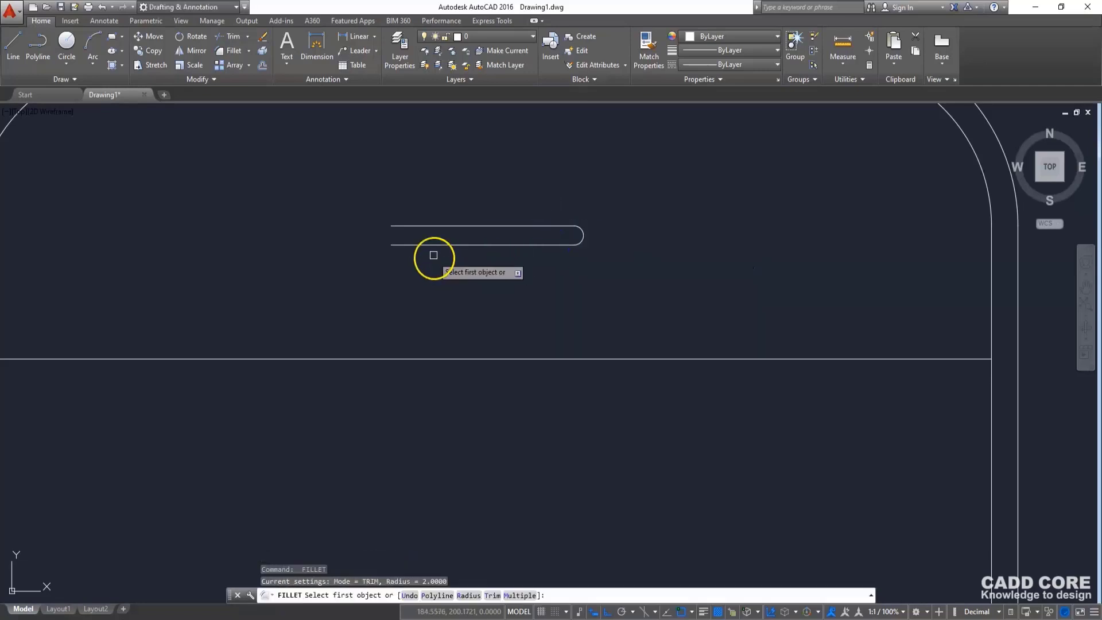
click(406, 245)
click(401, 226)
scroll(484, 198, down, 2)
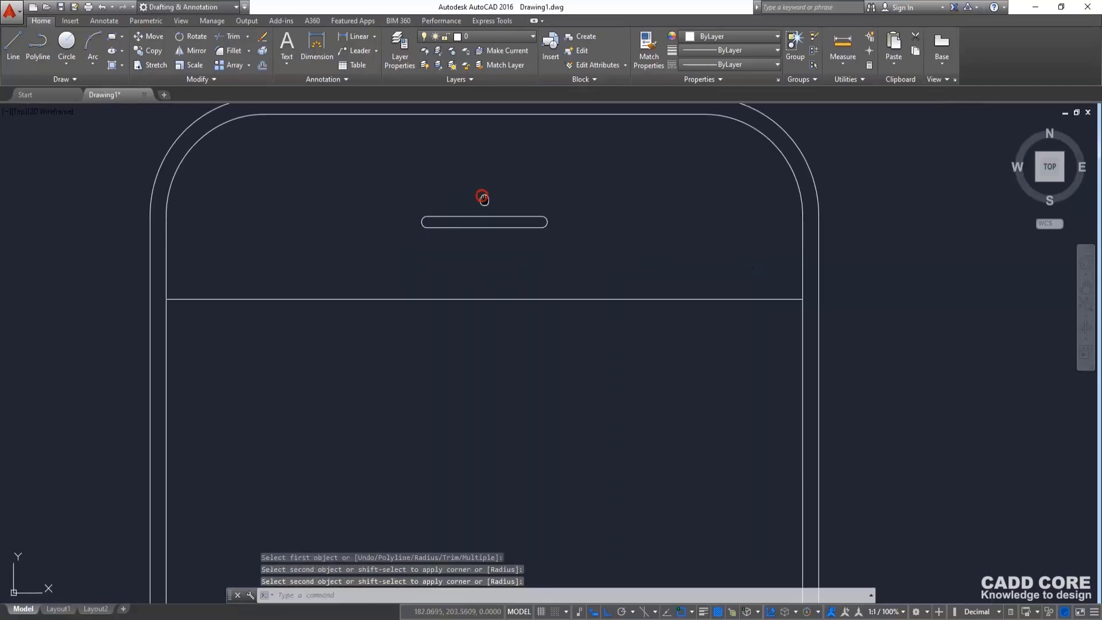
mouse_move(484, 198)
middle_down()
mouse_move(492, 226)
mouse_move(494, 206)
middle_up()
key(Escape)
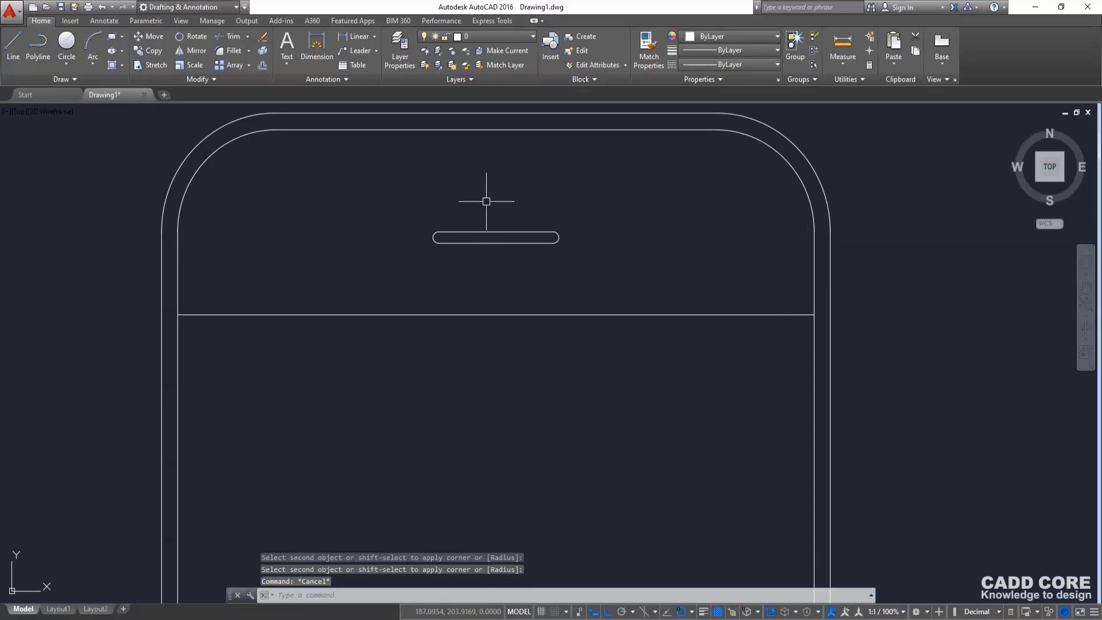
Step: Draw the camera circle centred just above the speaker slot
scroll(493, 195, up, 2)
mouse_move(494, 192)
middle_down()
mouse_move(534, 256)
mouse_move(530, 242)
middle_up()
scroll(533, 253, down, 2)
text(c)
key(Return)
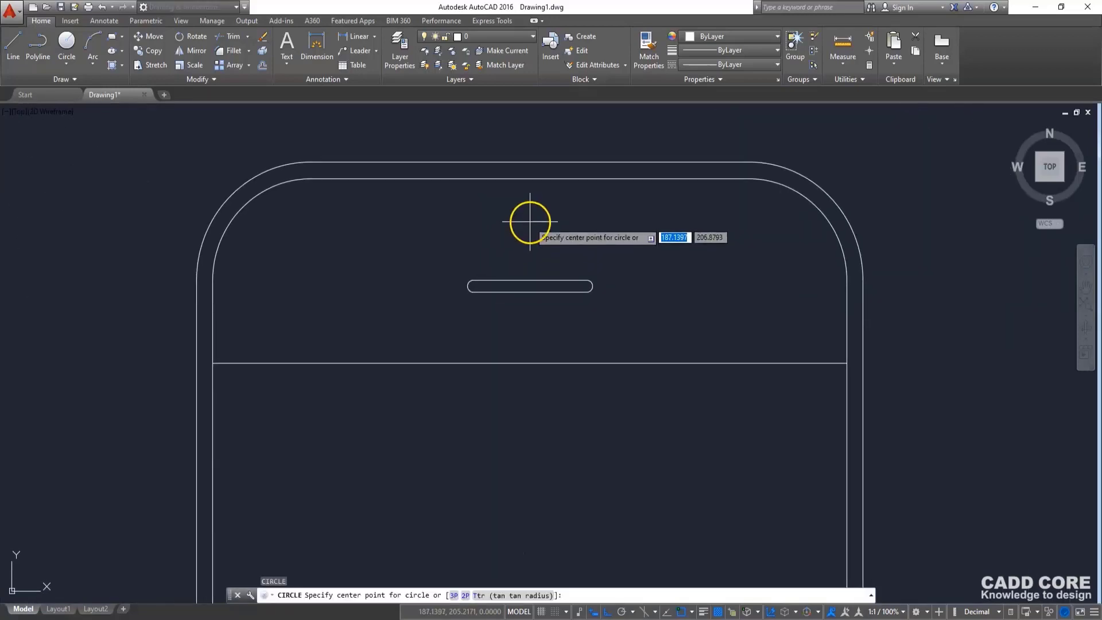
click(529, 243)
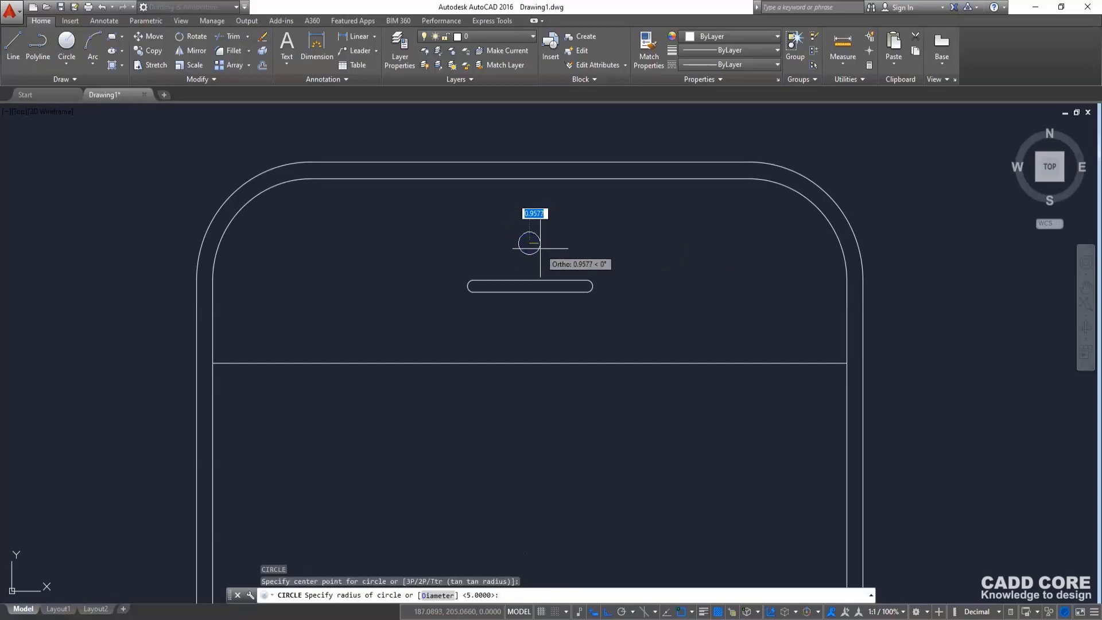
click(543, 249)
scroll(527, 270, down, 2)
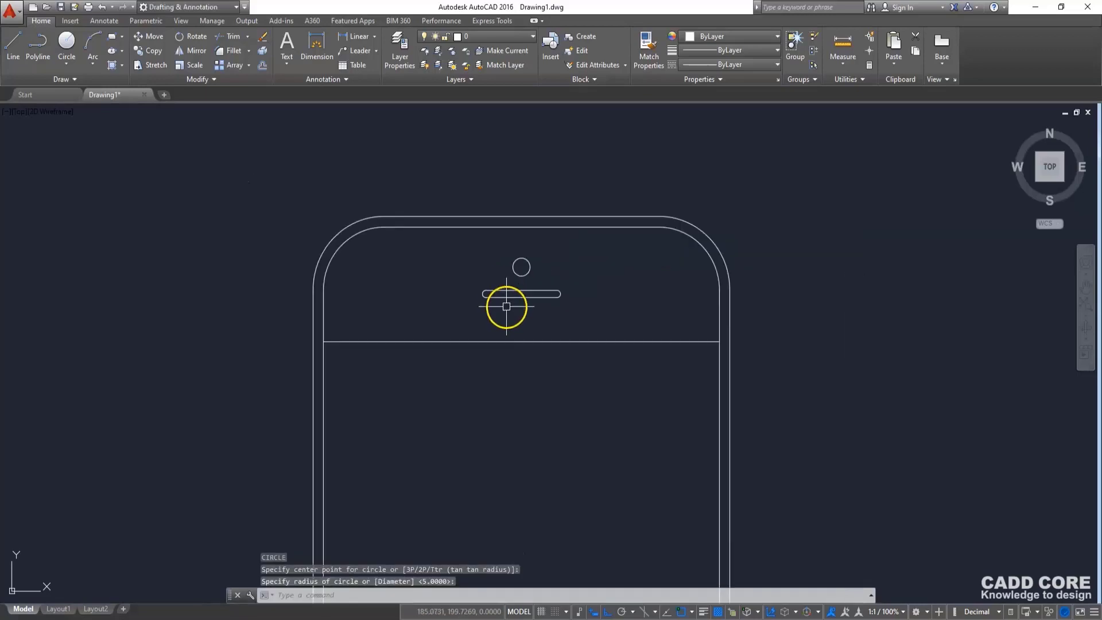
middle_drag(504, 307, 546, 276)
scroll(517, 278, up, 2)
scroll(493, 275, down, 1)
scroll(508, 257, up, 1)
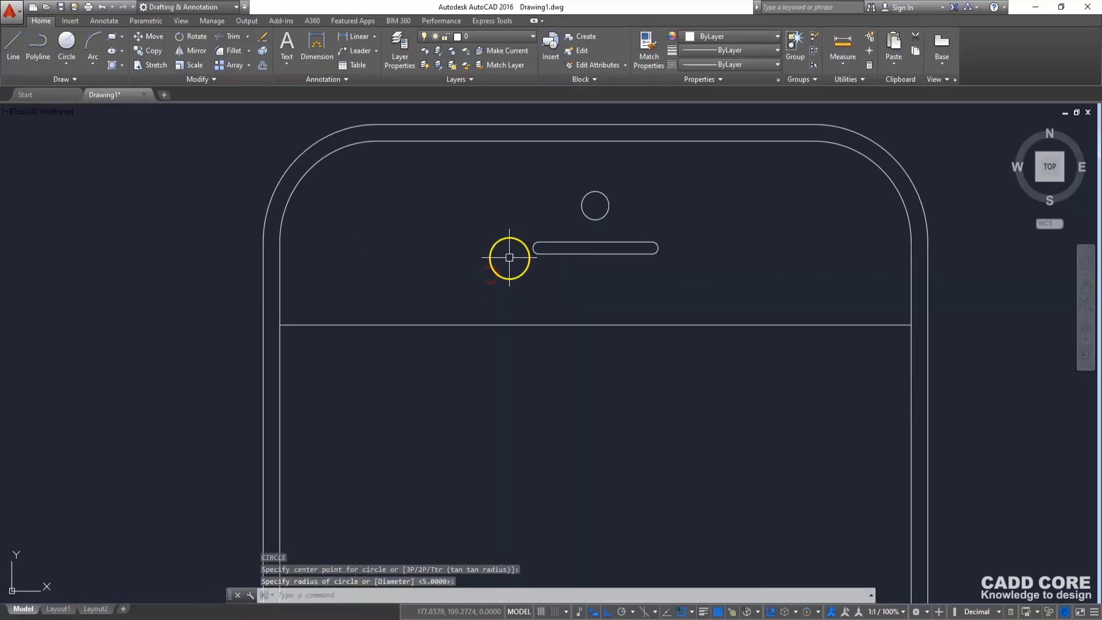
Step: Add a smaller circle just left of the speaker slot
key(Return)
click(502, 249)
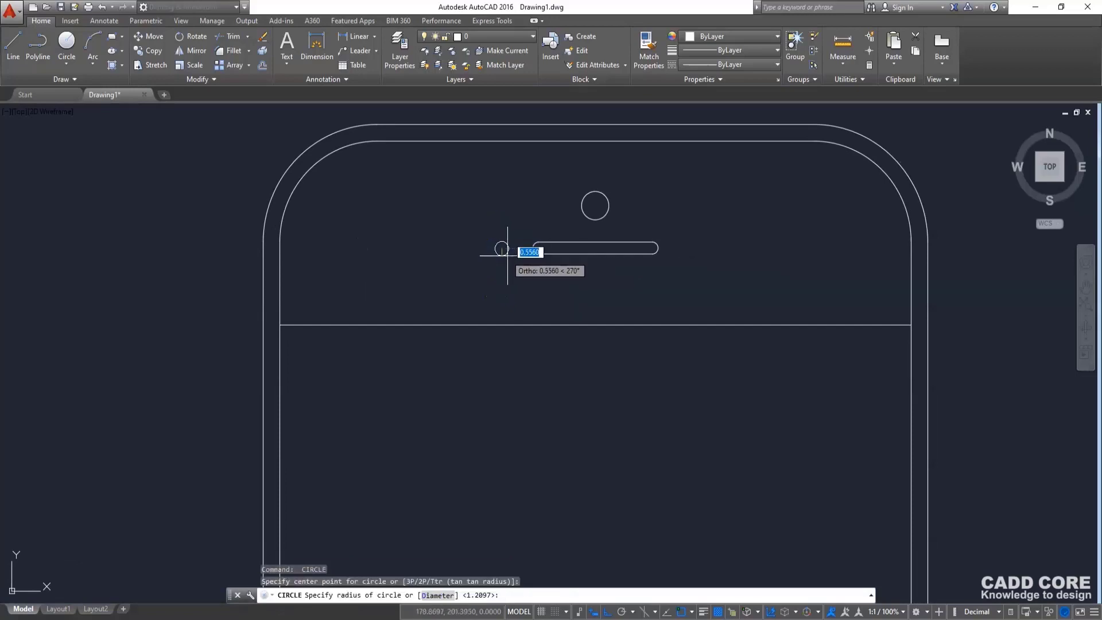
click(504, 242)
scroll(574, 280, down, 2)
middle_drag(573, 280, 537, 217)
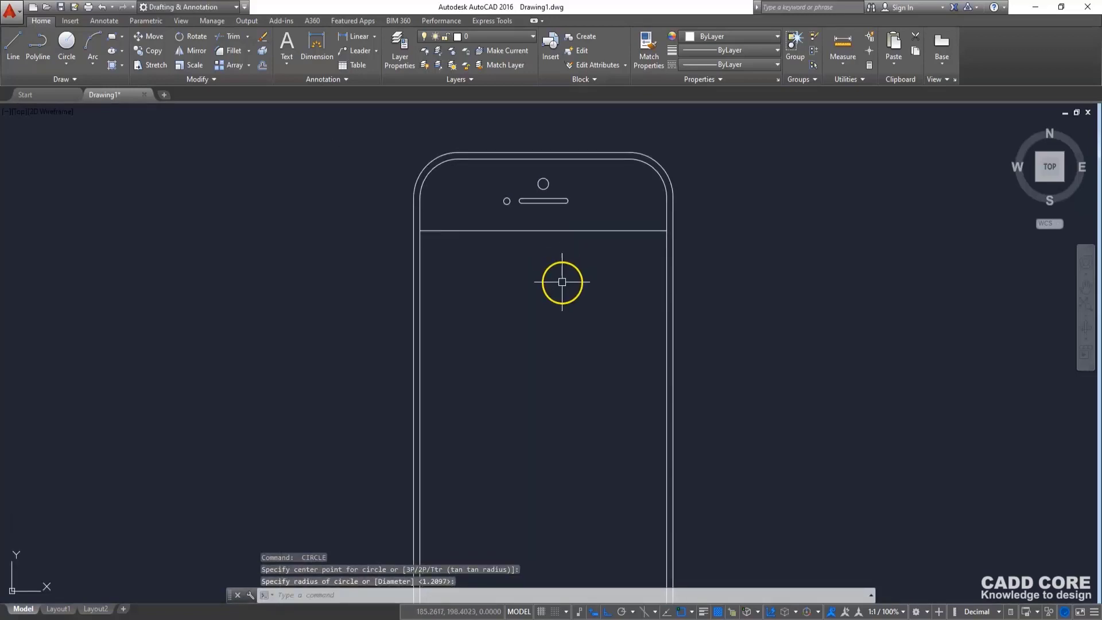
scroll(562, 278, down, 2)
middle_drag(561, 279, 542, 246)
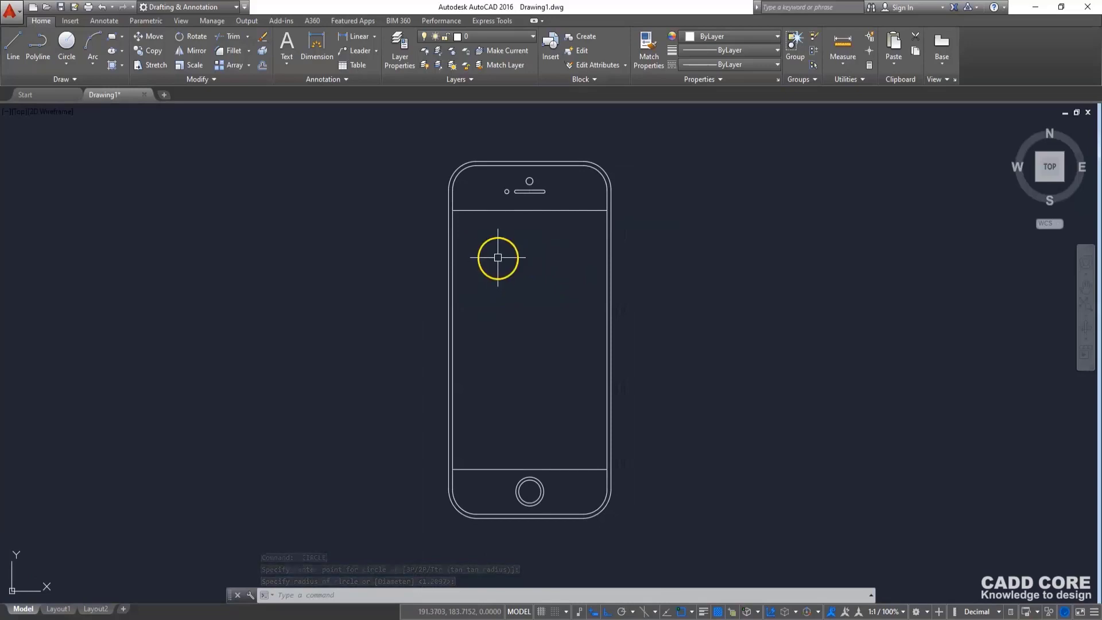
mouse_move(497, 256)
middle_down()
mouse_move(473, 195)
mouse_move(493, 207)
middle_up()
scroll(489, 223, up, 2)
key(Escape)
text(c)
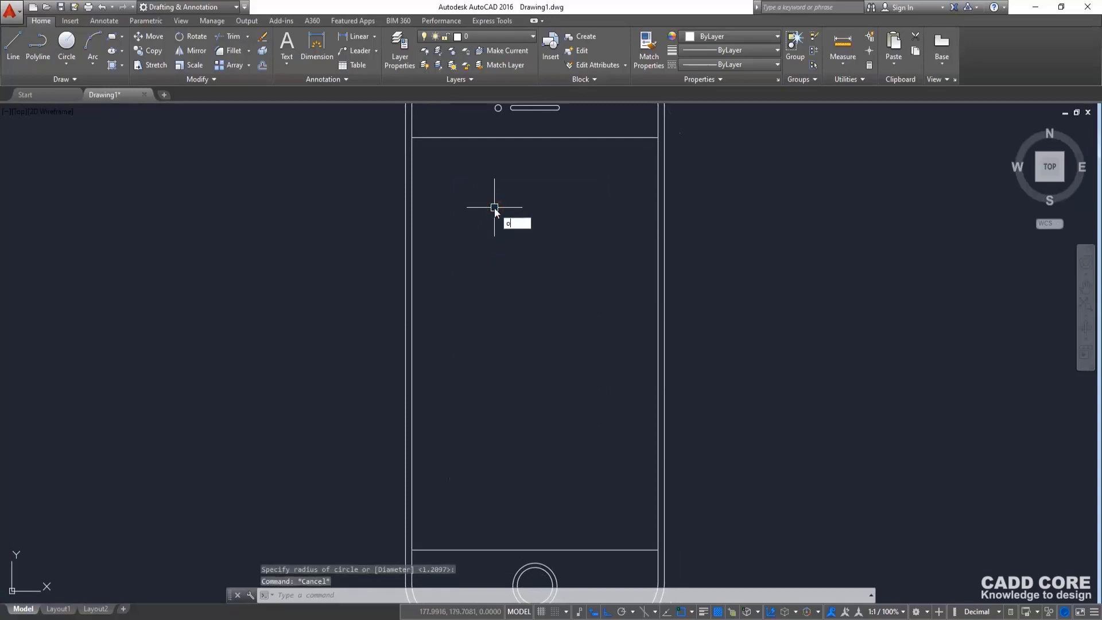
Step: Offset the phone outline 2 units inward
key(Return)
text(2)
click(413, 219)
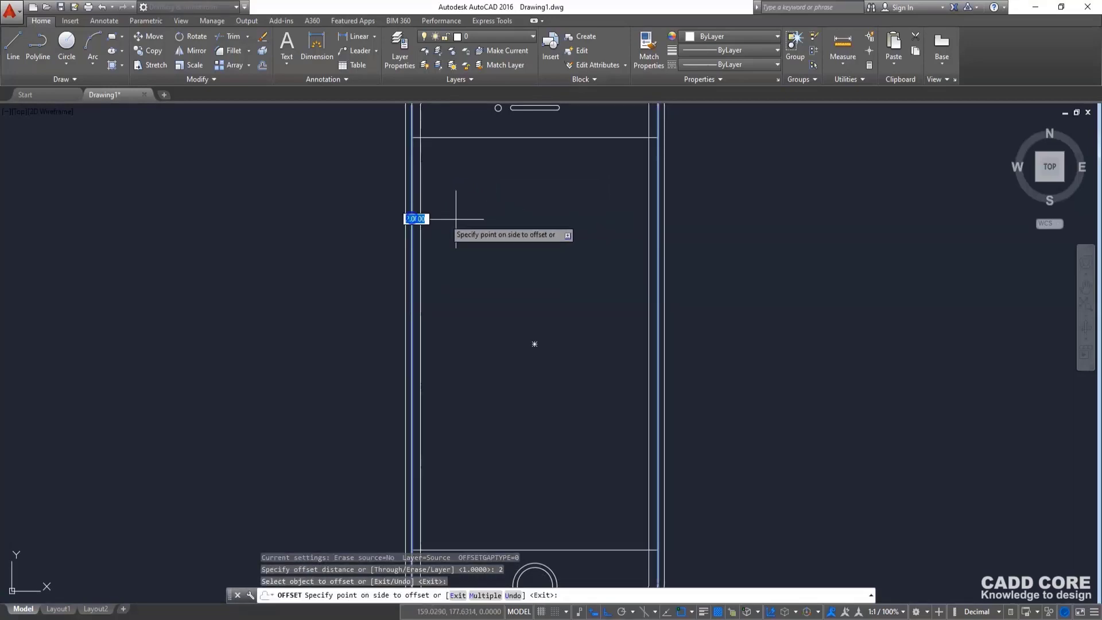
click(497, 224)
scroll(500, 229, down, 4)
key(Escape)
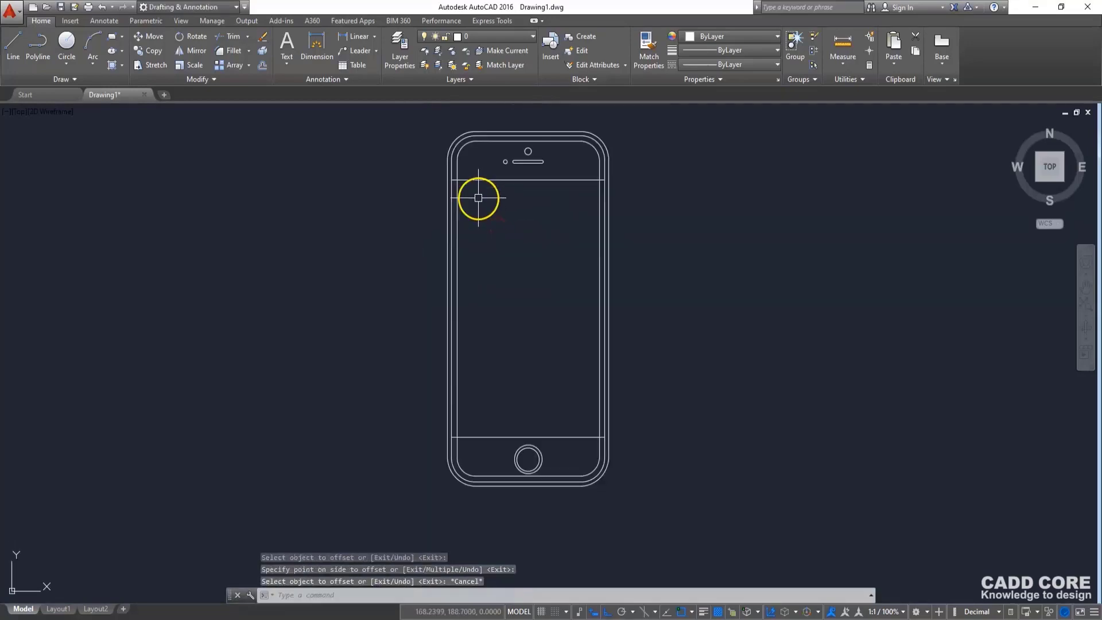
scroll(516, 183, up, 3)
scroll(556, 158, up, 2)
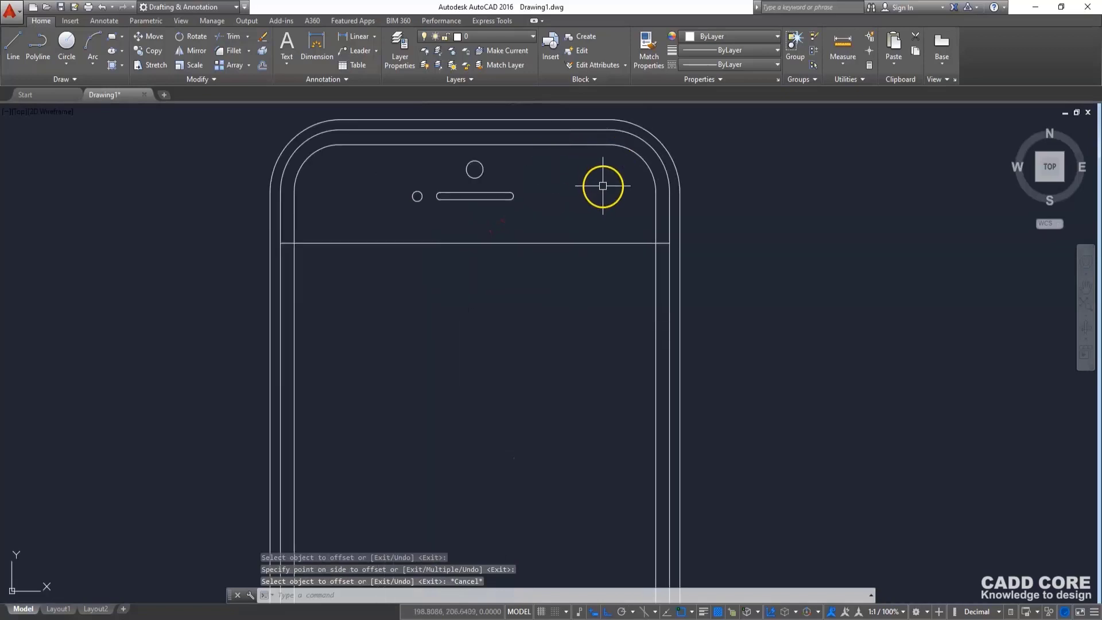
middle_drag(603, 186, 595, 173)
Step: Trim the inner outline lines above the screen on both sides
text(tr)
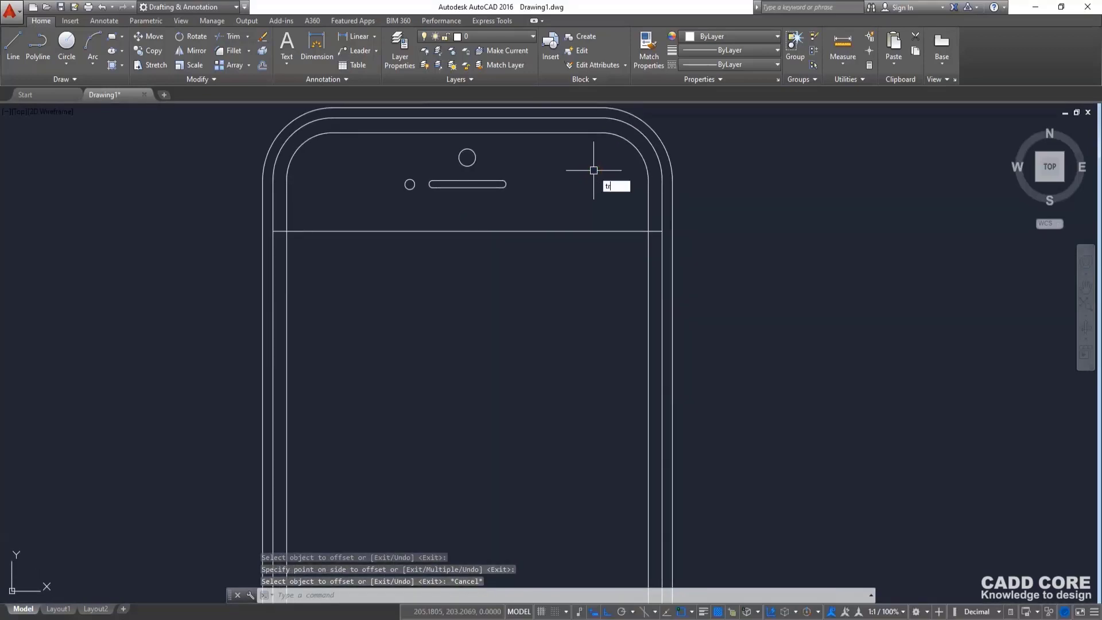
key(Return)
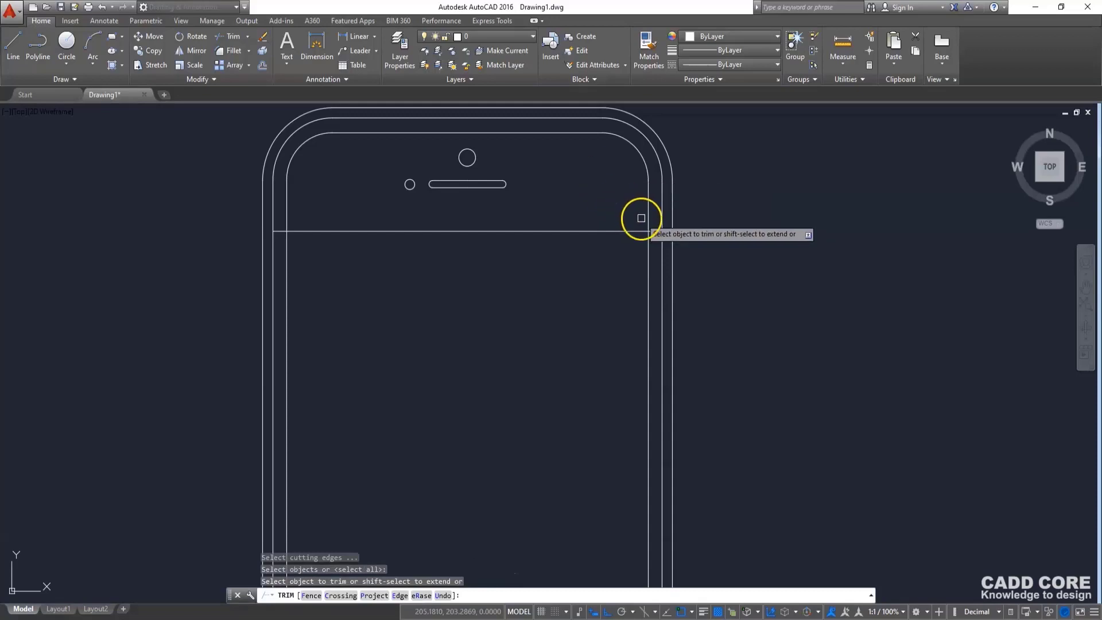
click(646, 217)
scroll(646, 217, up, 3)
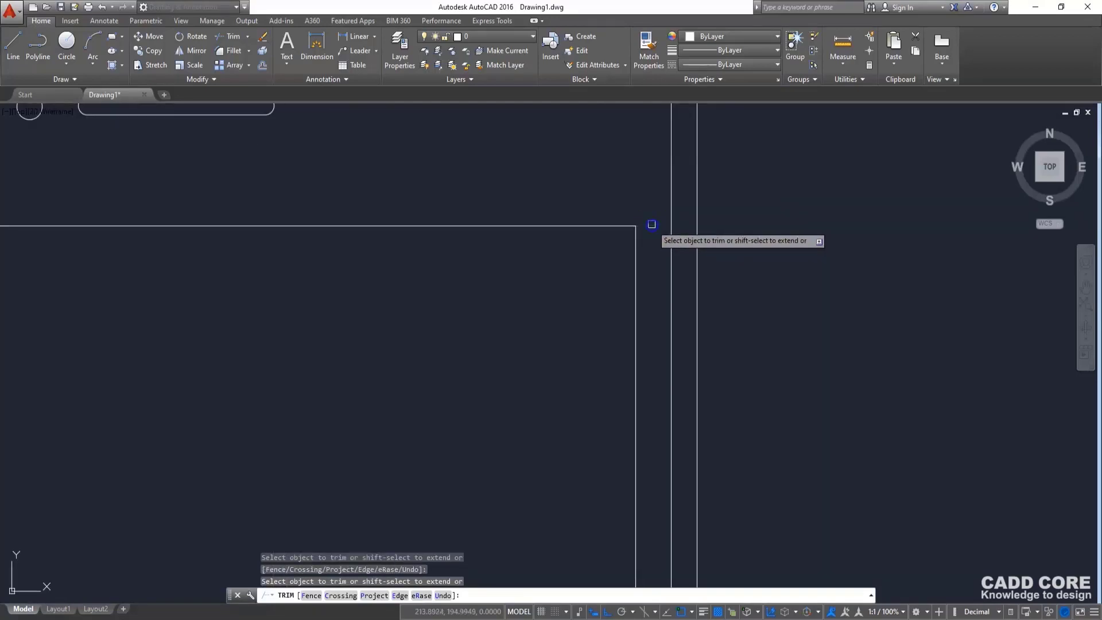
scroll(648, 223, down, 5)
middle_drag(524, 271, 572, 200)
scroll(572, 199, up, 4)
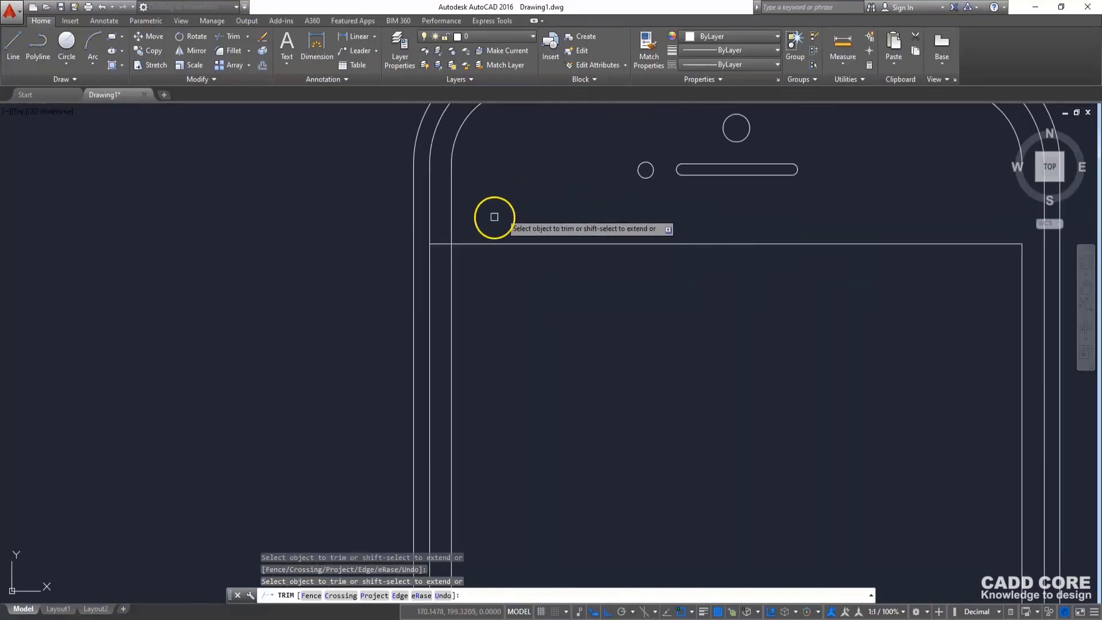
click(451, 227)
scroll(516, 239, down, 5)
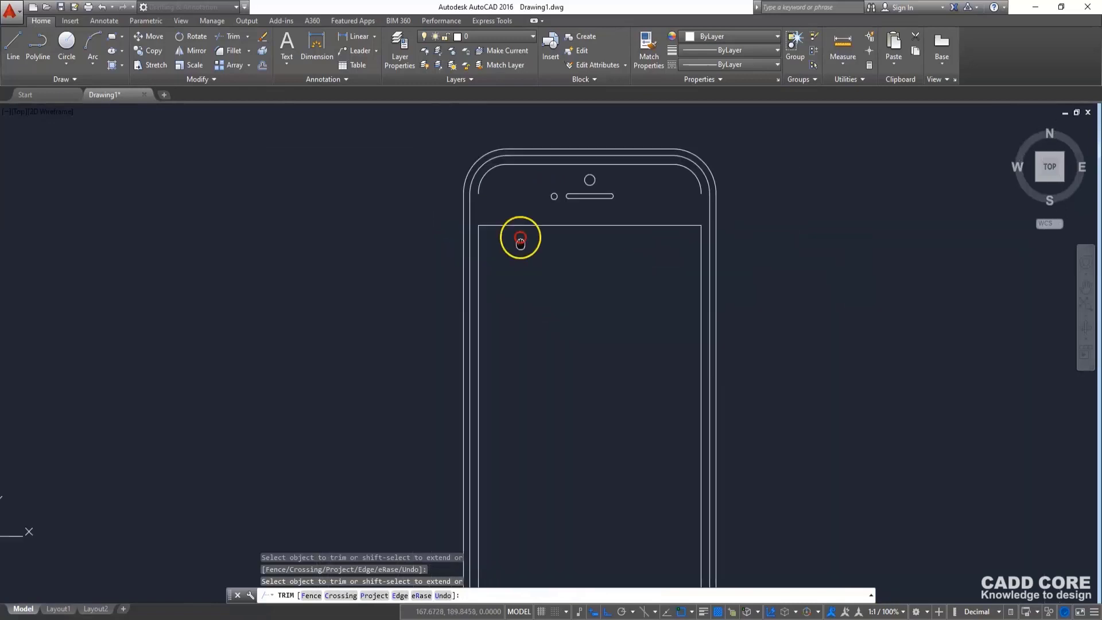
scroll(607, 321, up, 4)
Step: Trim the stray segment, screen overhang and inner lines below the screen
click(607, 322)
scroll(607, 321, up, 5)
click(590, 310)
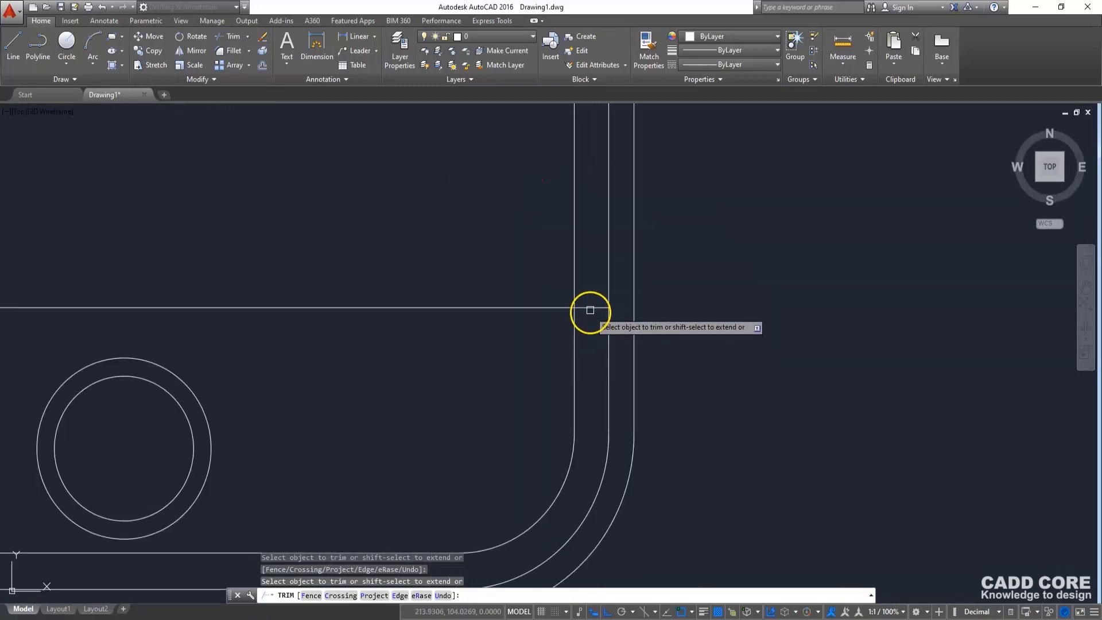
click(573, 336)
scroll(534, 339, down, 5)
scroll(510, 310, up, 3)
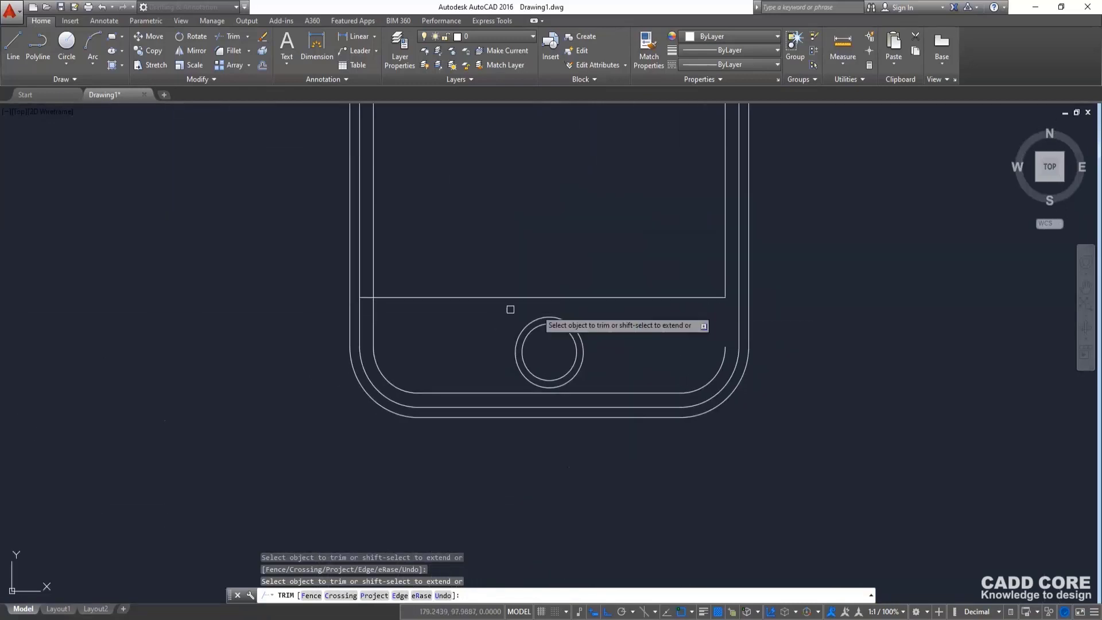
click(344, 303)
scroll(356, 321, down, 4)
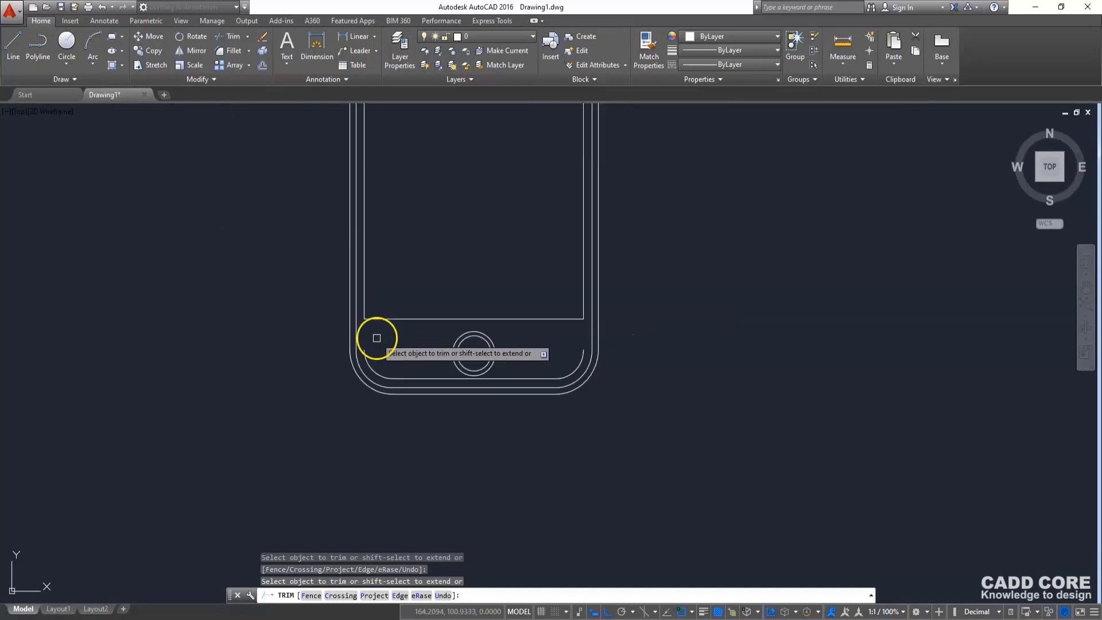
key(Escape)
Step: Erase the leftover inner bottom curve
click(366, 337)
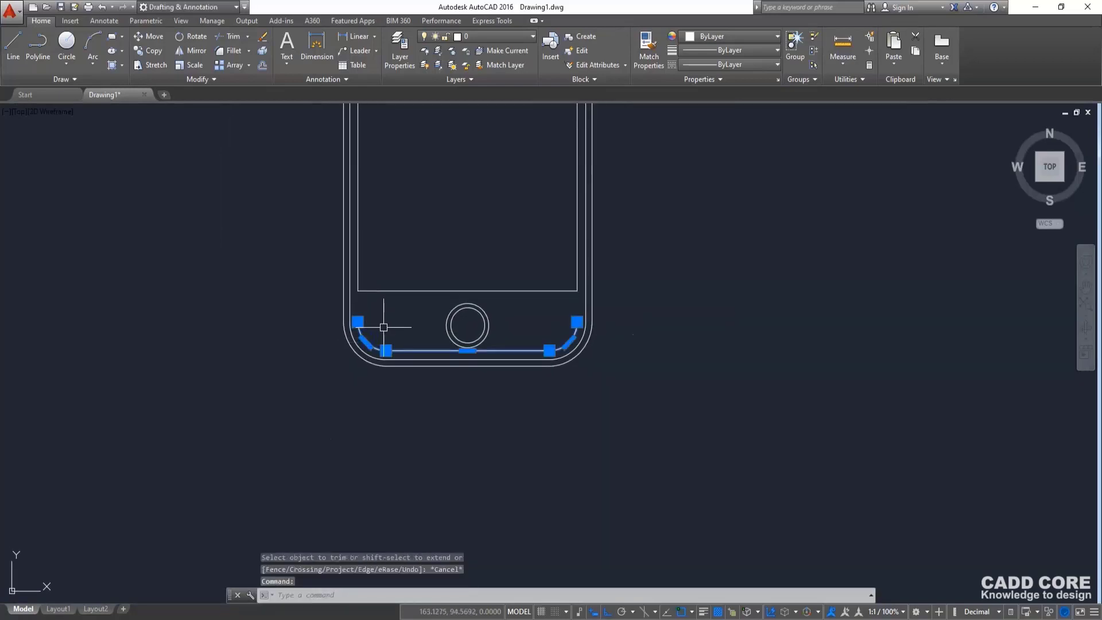
key(Delete)
scroll(425, 316, down, 5)
scroll(455, 241, up, 5)
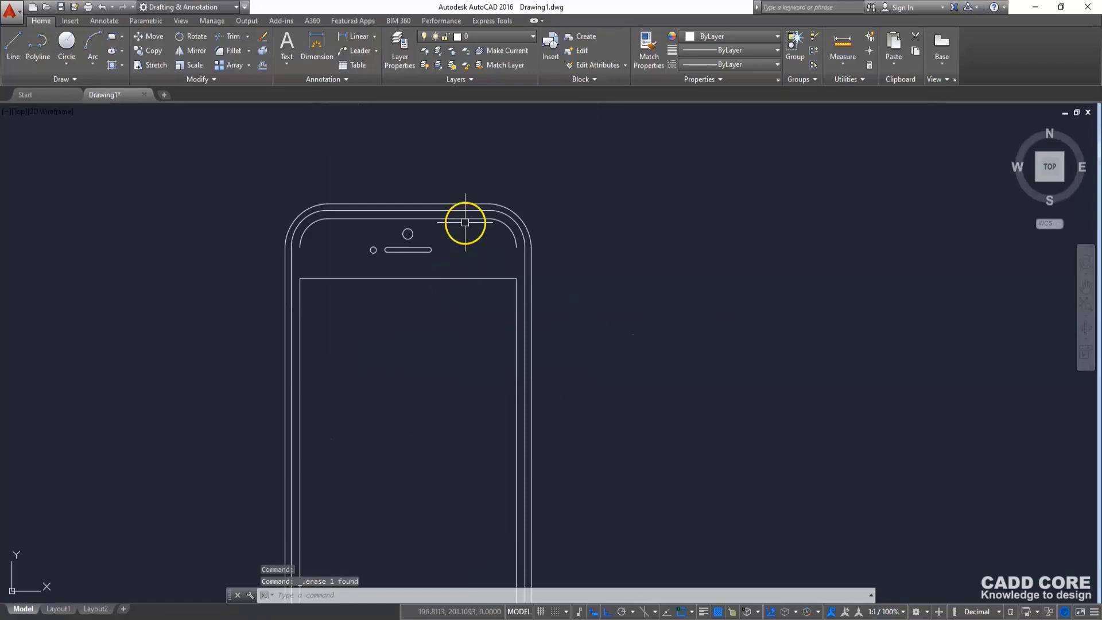
scroll(578, 252, down, 4)
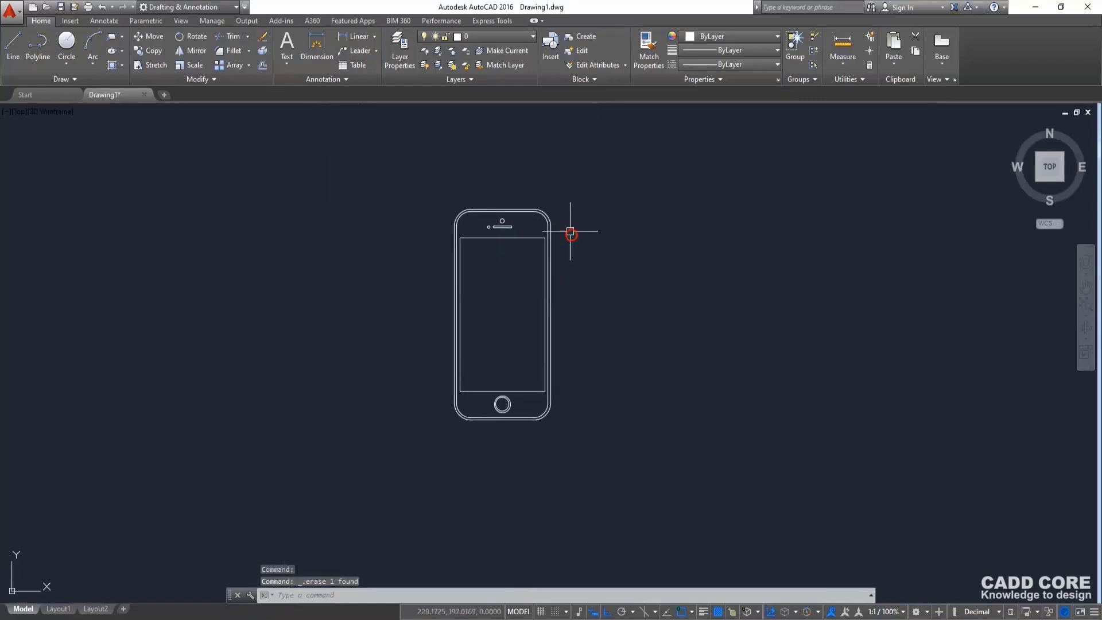
scroll(551, 209, up, 2)
Step: Draw the small power-button outline rising from the top edge near the right corner
middle_drag(551, 208, 560, 178)
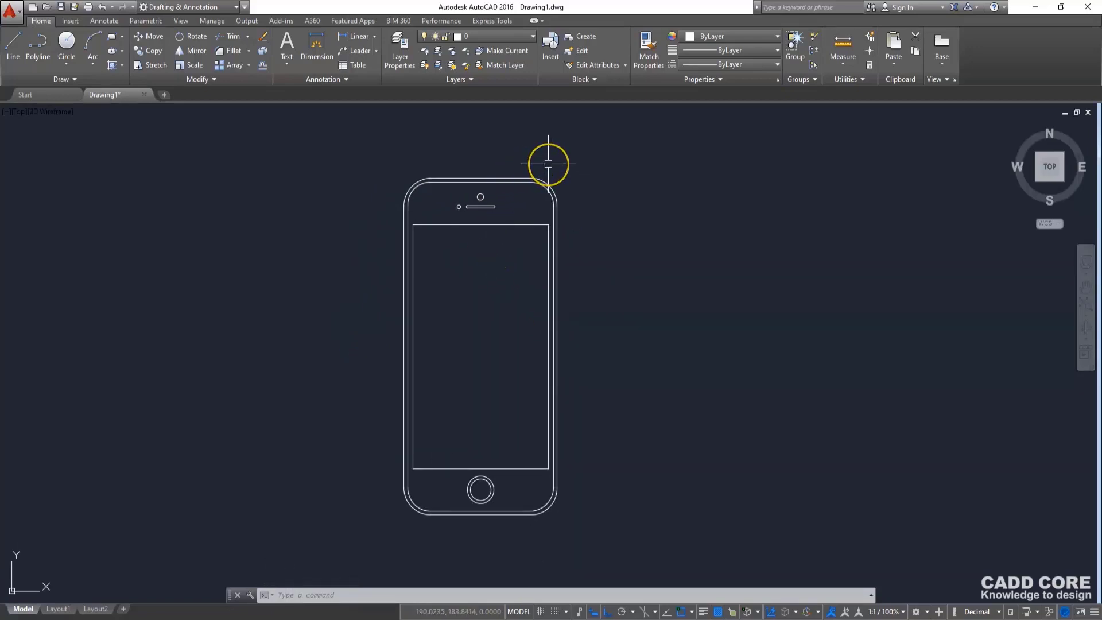
key(Return)
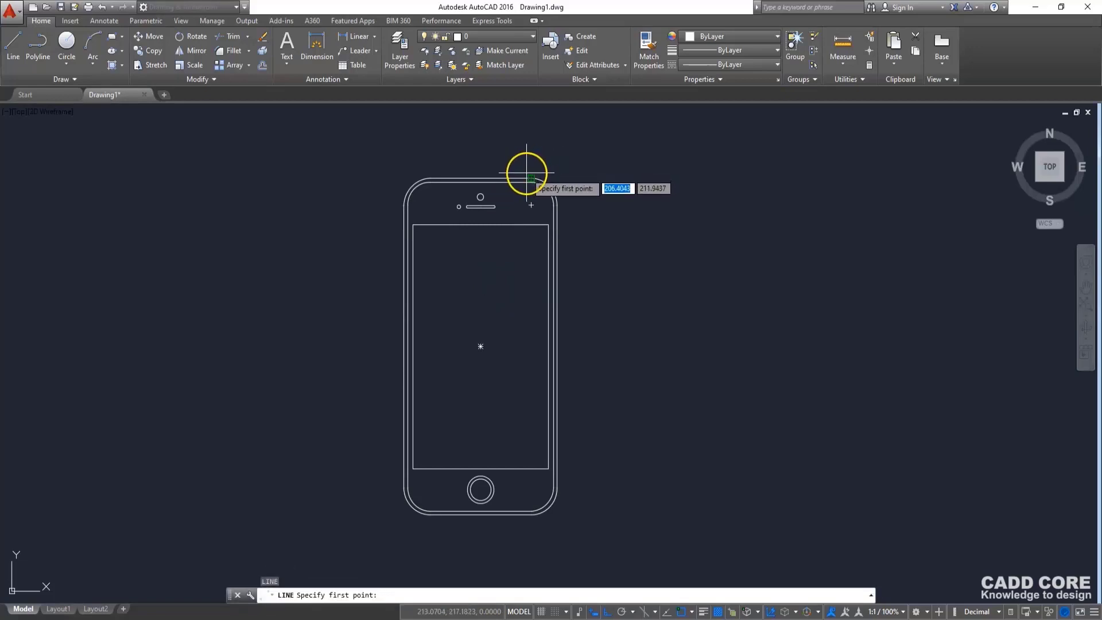
click(531, 178)
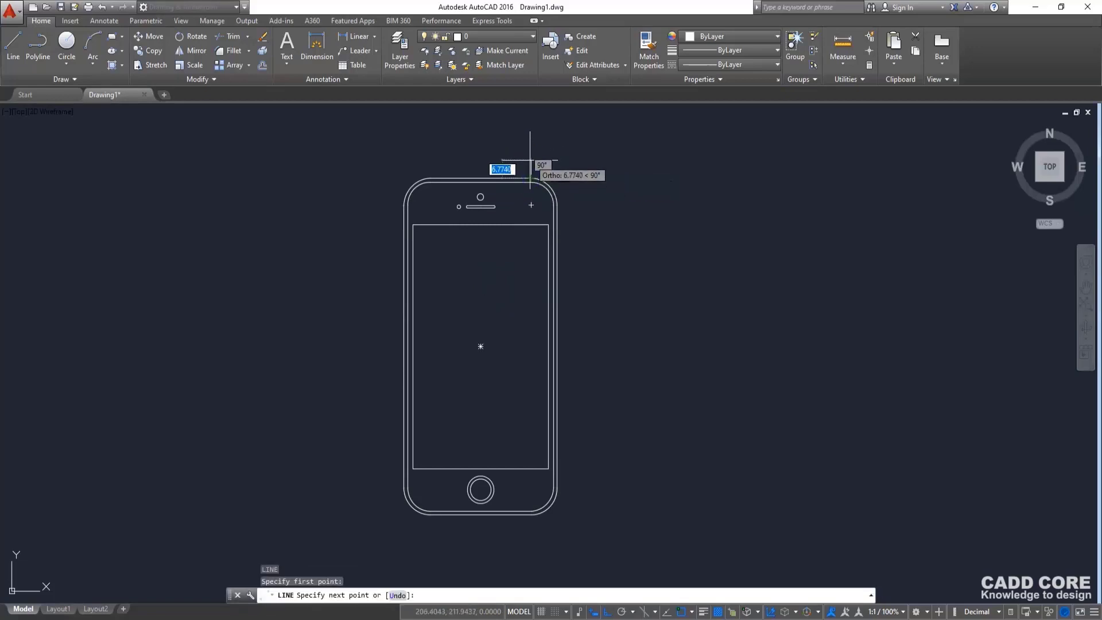
scroll(529, 160, up, 2)
scroll(528, 175, up, 2)
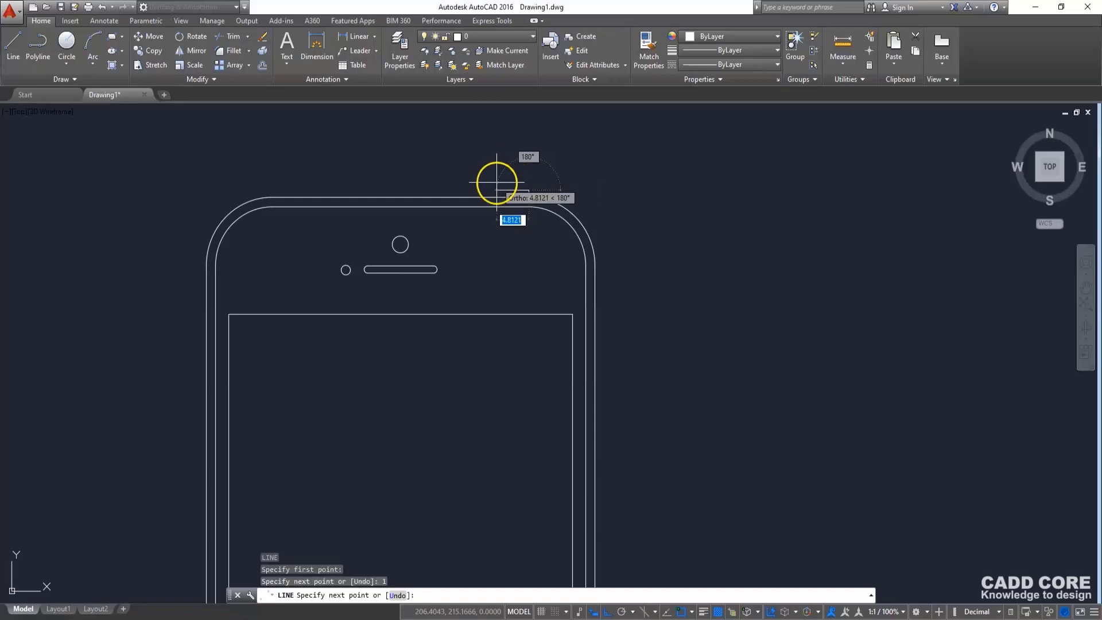
scroll(493, 185, up, 2)
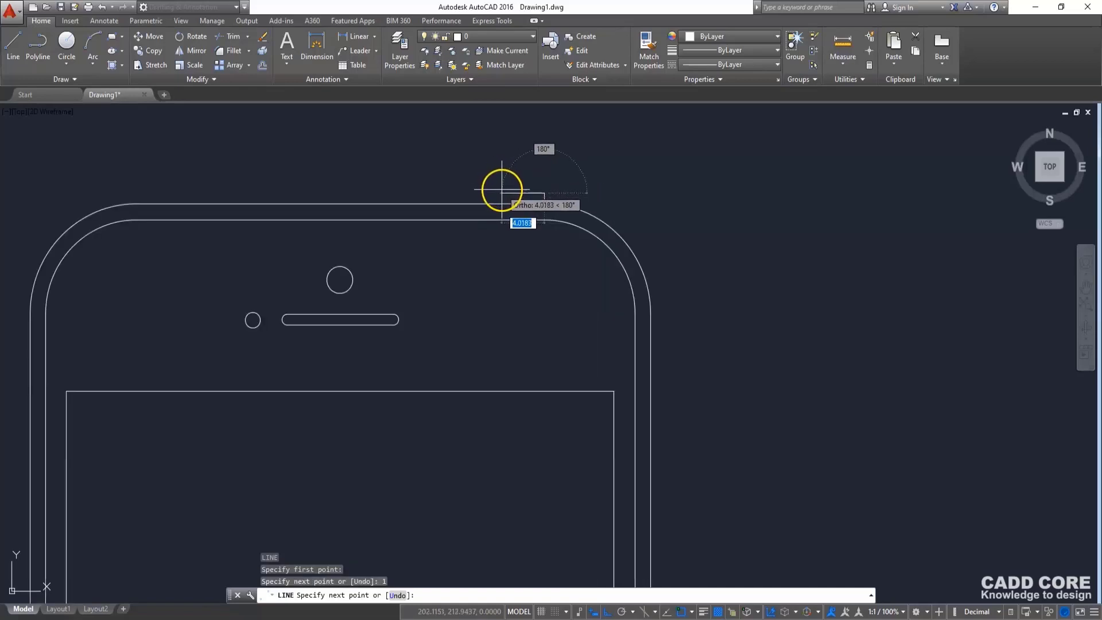
click(502, 189)
key(Return)
scroll(564, 217, down, 2)
scroll(480, 259, down, 2)
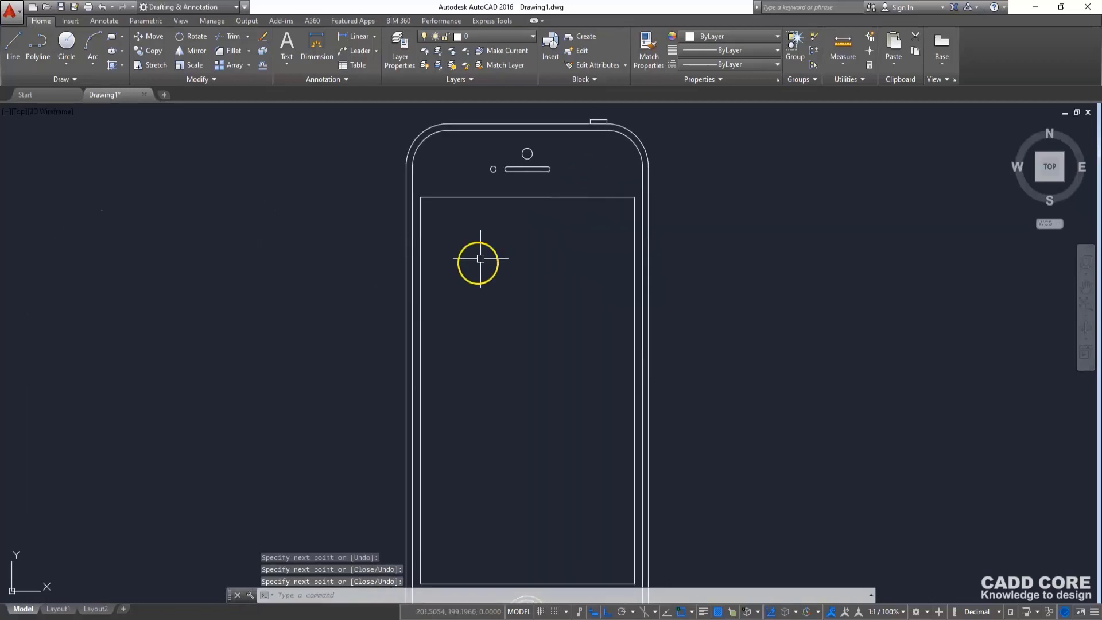
middle_drag(481, 259, 496, 253)
Step: Draw a small side-button outline on the left edge, starting with a 1-unit segment
middle_drag(417, 208, 420, 196)
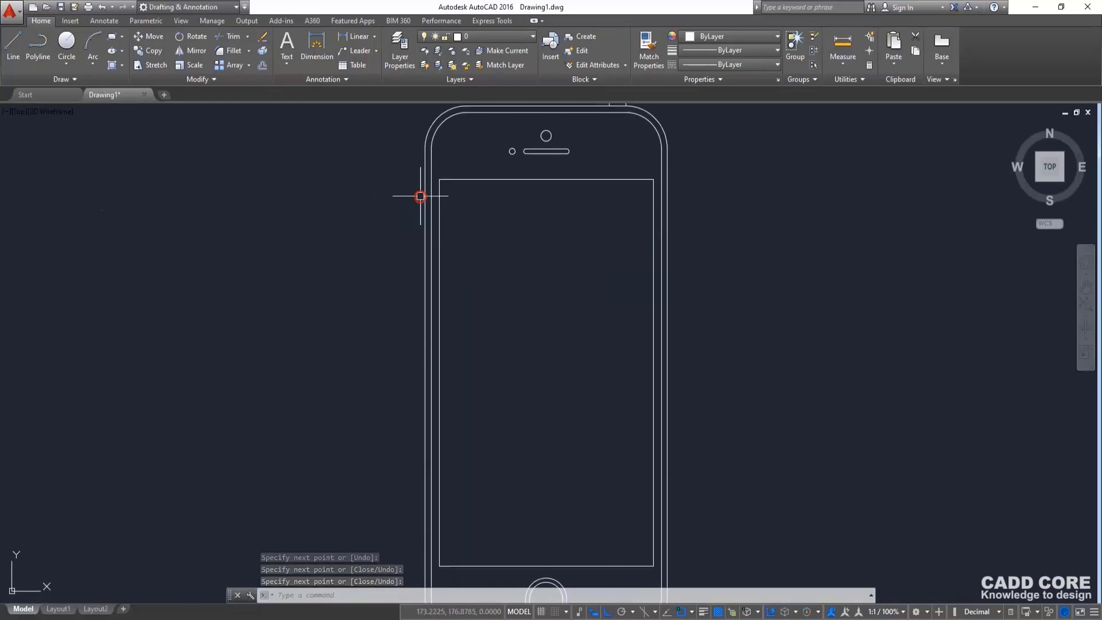
click(436, 232)
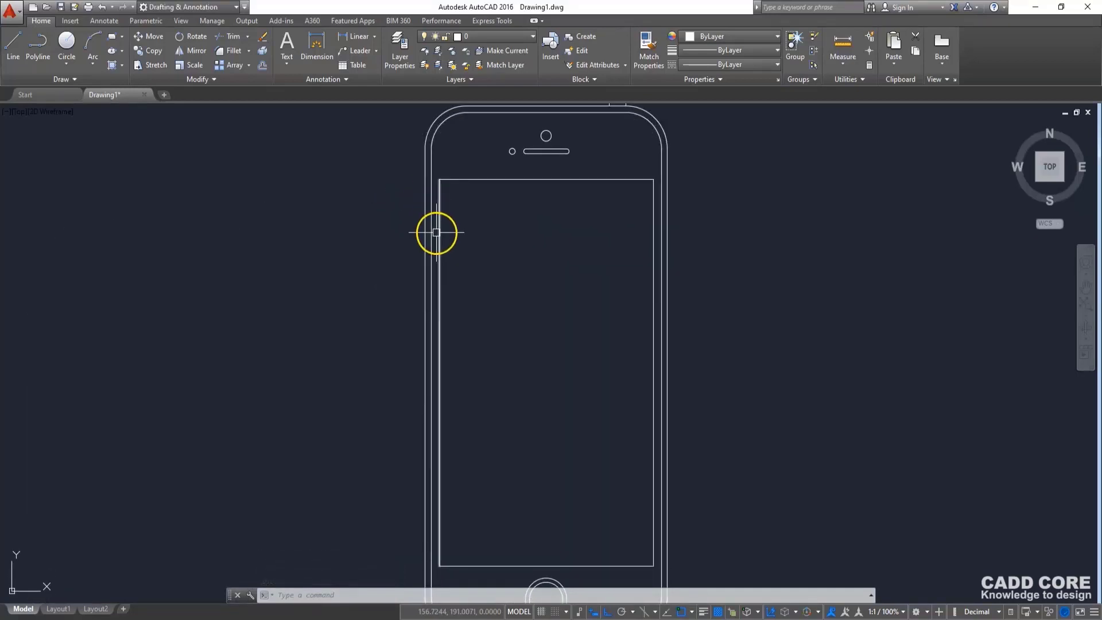
text(l)
key(Return)
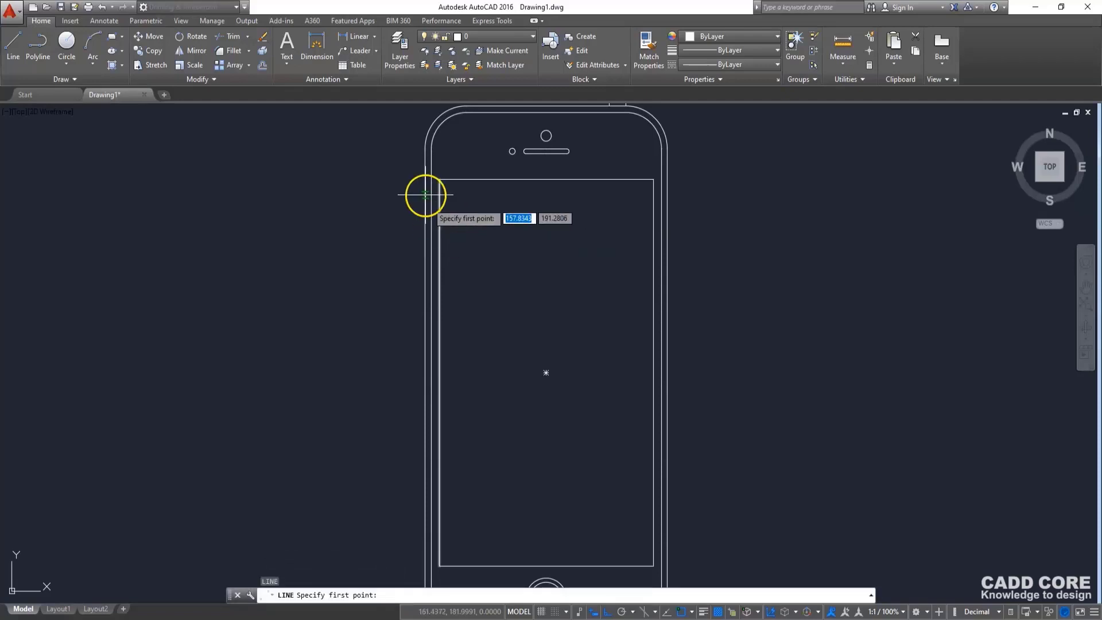
click(424, 179)
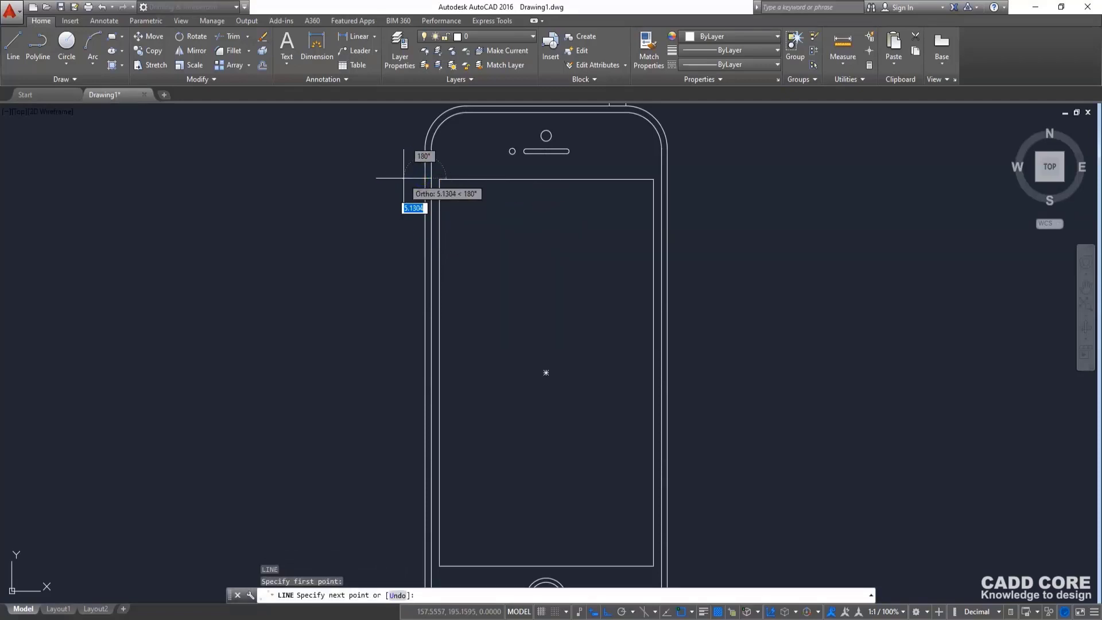
text(1)
key(Return)
scroll(422, 191, up, 5)
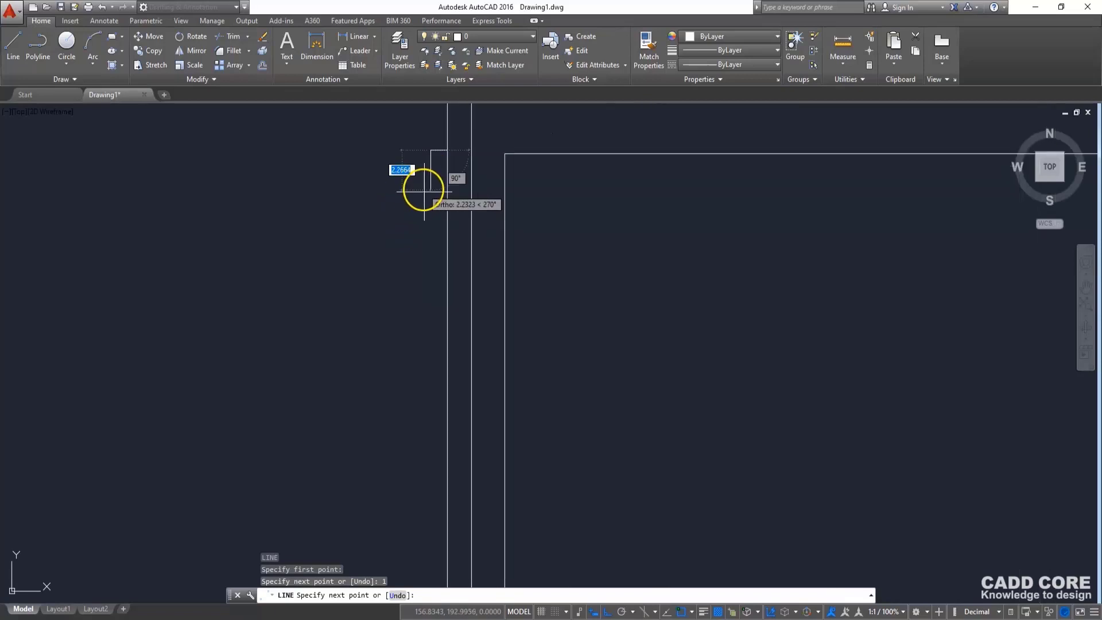
click(432, 191)
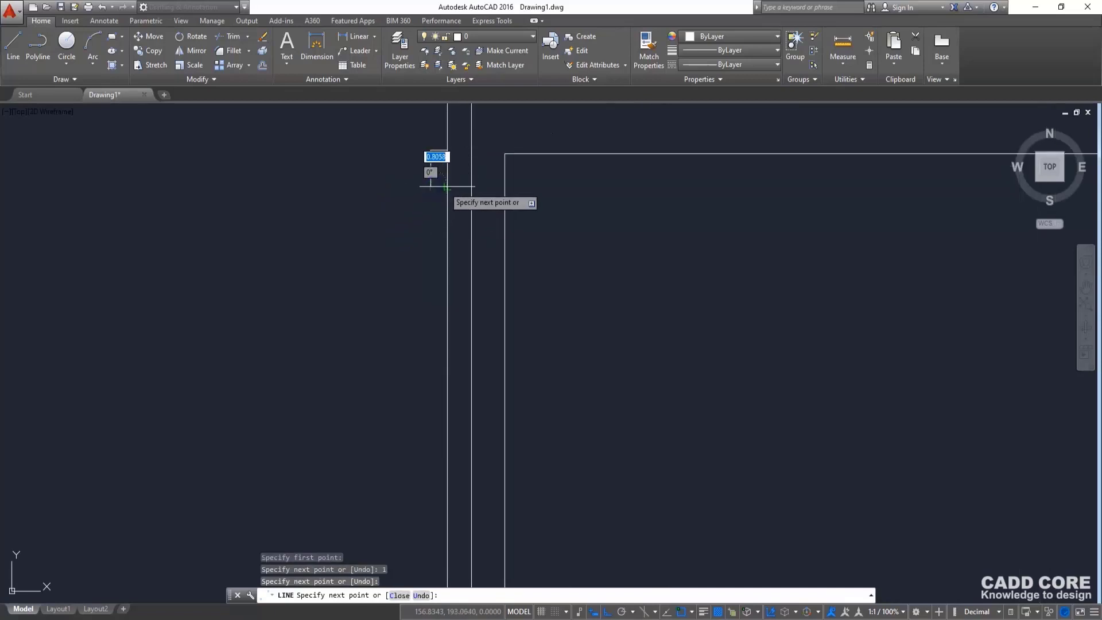
click(445, 186)
key(Return)
scroll(411, 236, down, 5)
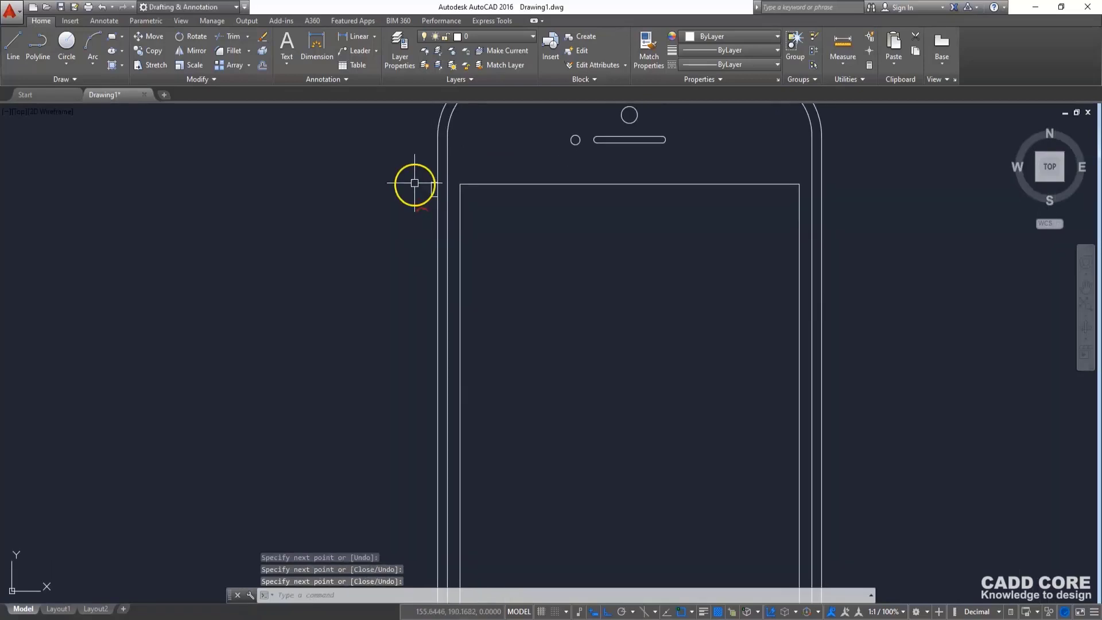
Step: Copy the side button's three lines further down the left edge
click(412, 171)
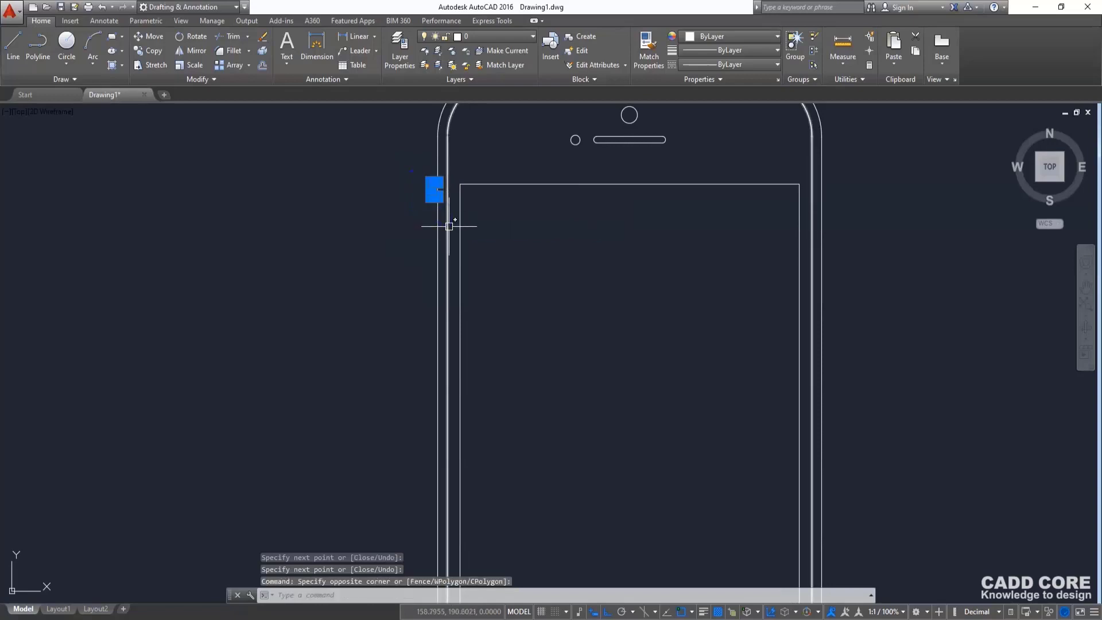
click(449, 227)
text(co)
key(Return)
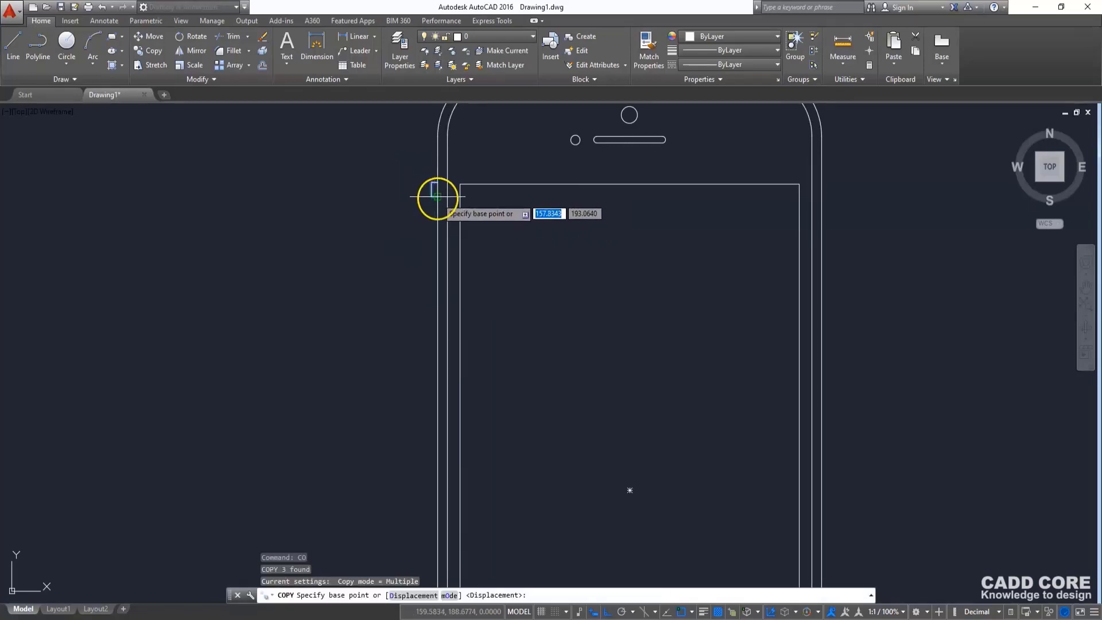
click(438, 196)
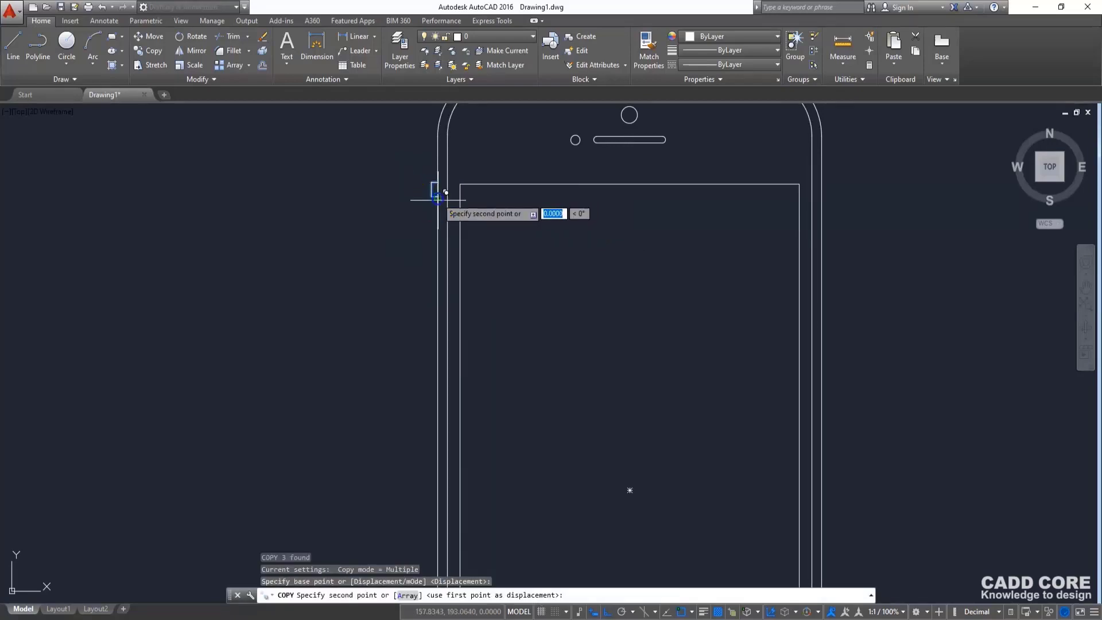
click(436, 244)
key(Escape)
scroll(526, 263, down, 6)
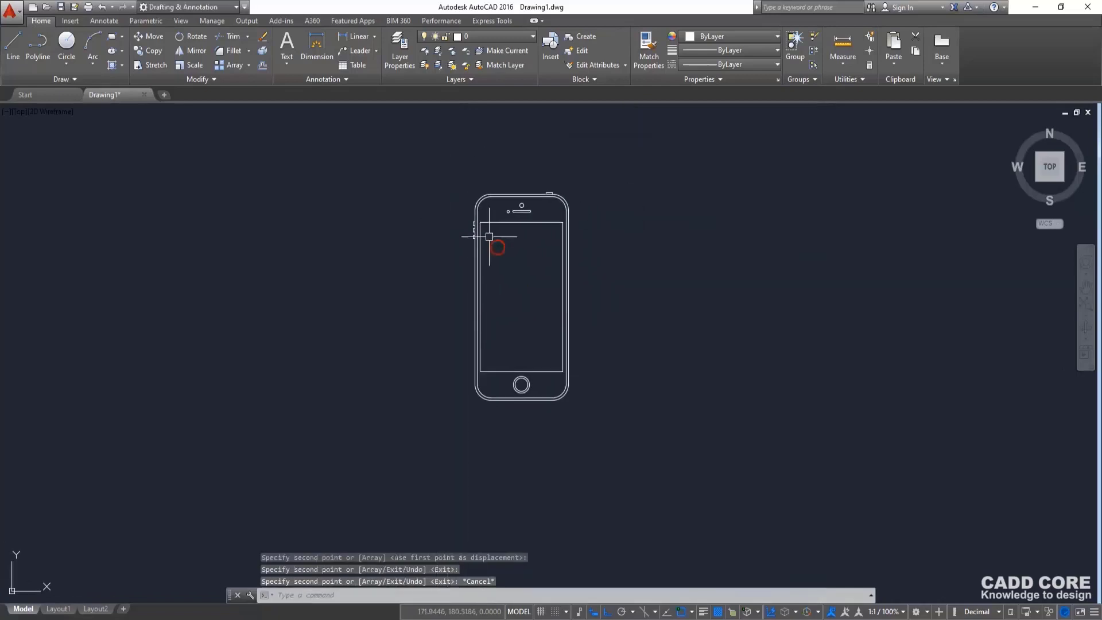
middle_drag(525, 263, 474, 234)
scroll(438, 190, up, 3)
middle_drag(553, 260, 537, 242)
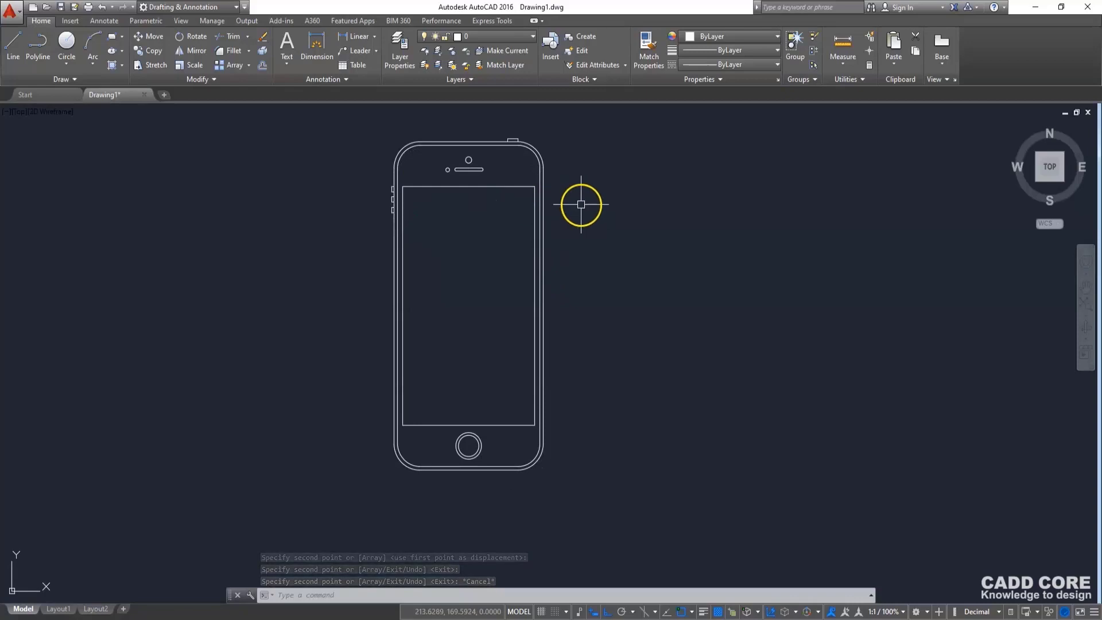
middle_drag(580, 204, 571, 201)
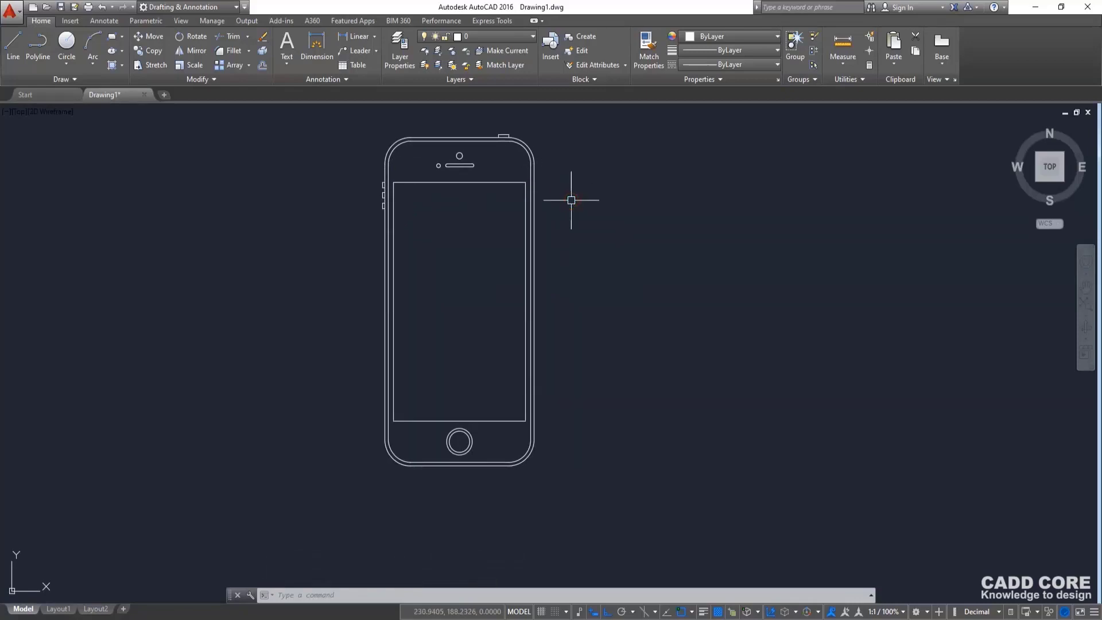
Step: Fill the phone body around the screen with a SOLID white hatch
text(h)
key(Return)
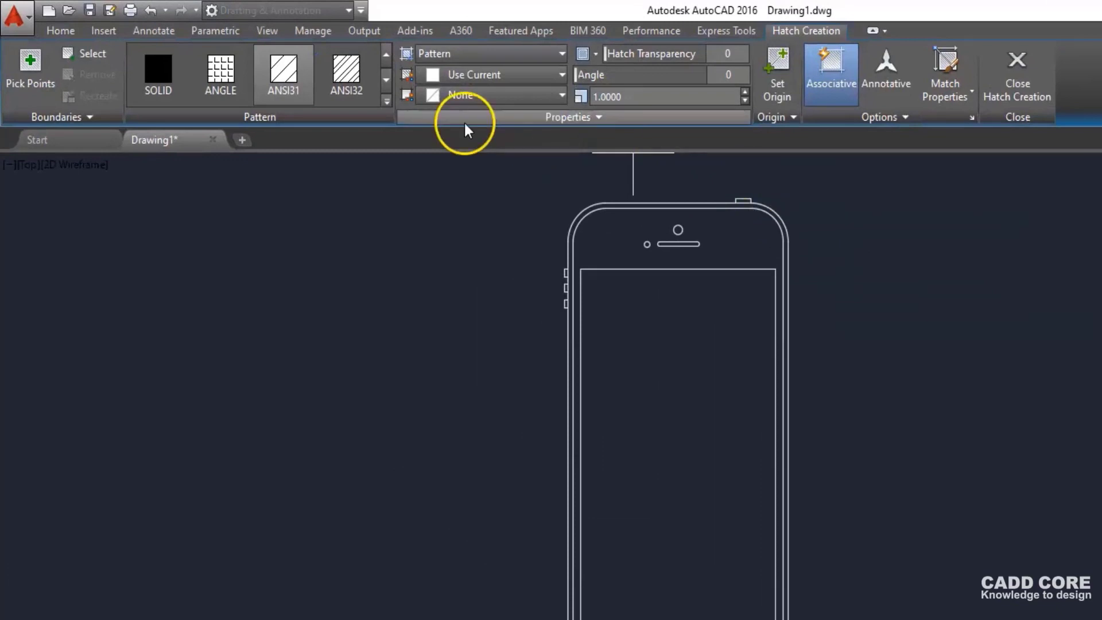
click(161, 73)
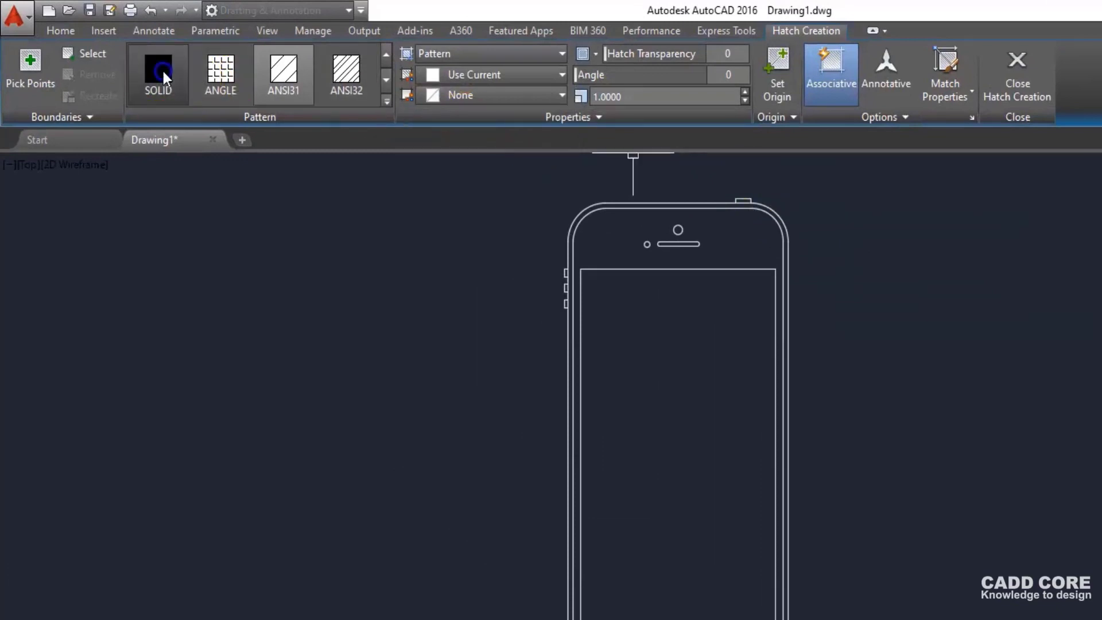
click(475, 77)
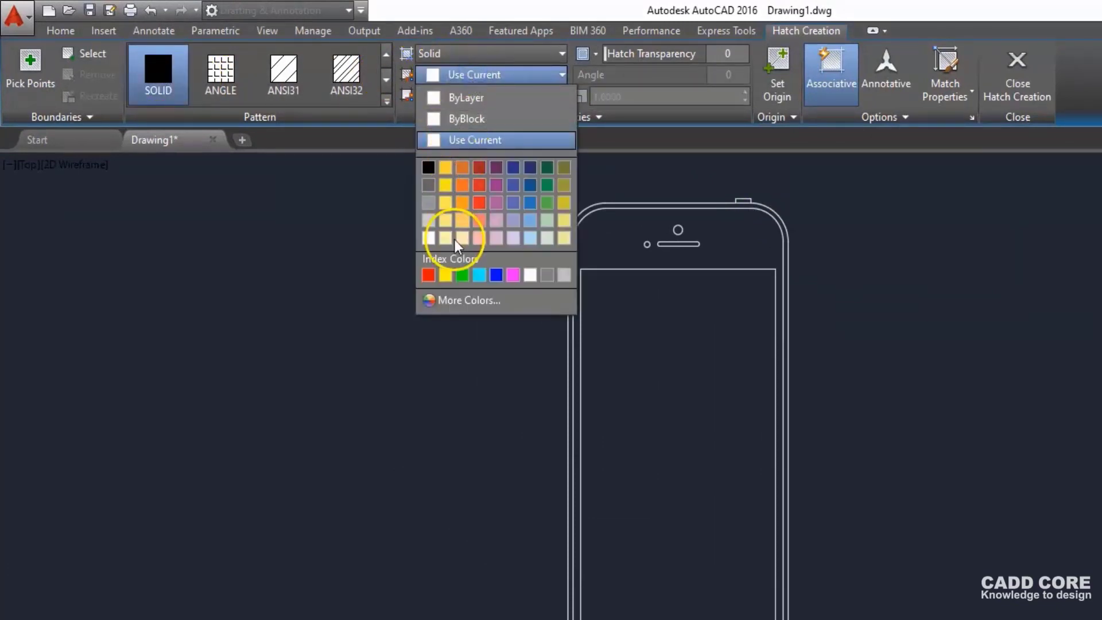
click(527, 275)
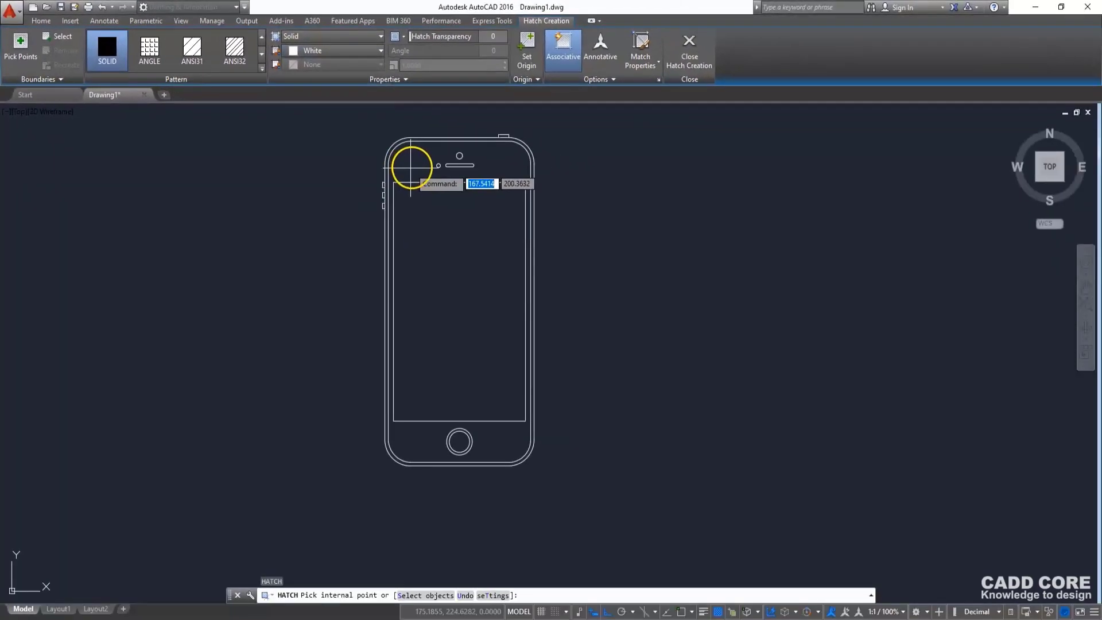
click(411, 166)
key(Escape)
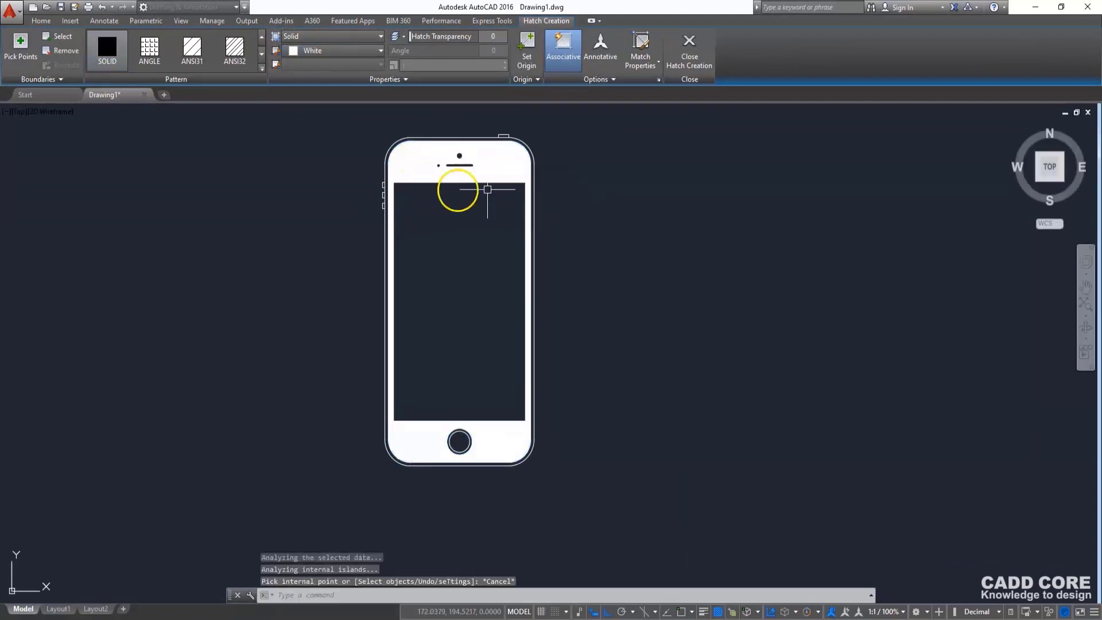
scroll(549, 192, up, 3)
middle_drag(544, 192, 481, 349)
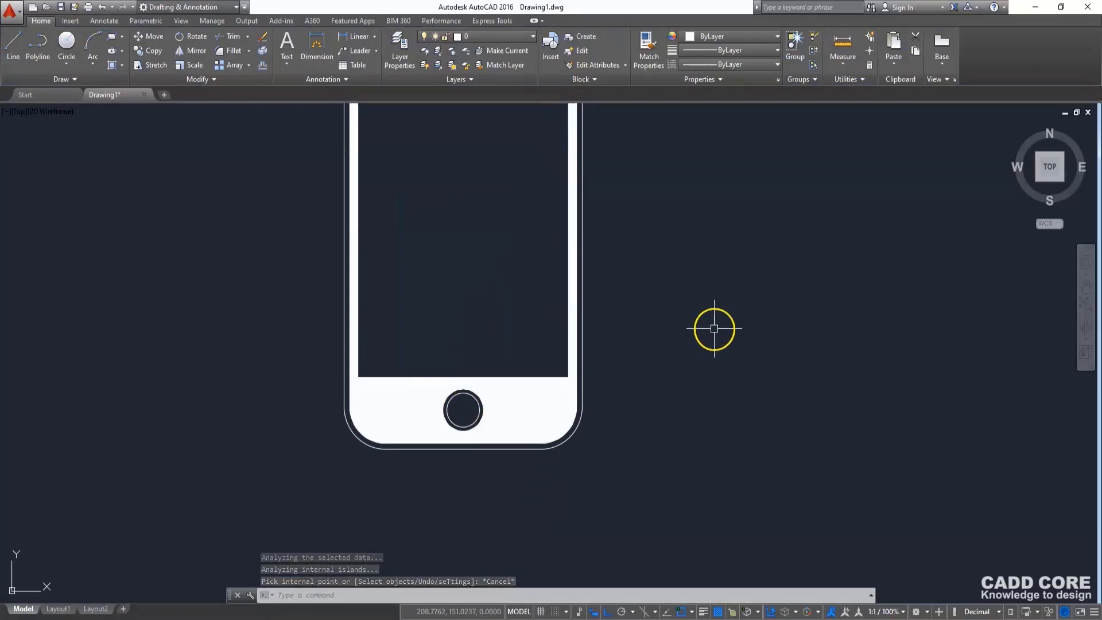
Step: Start another hatch and pick the home button ring
key(Return)
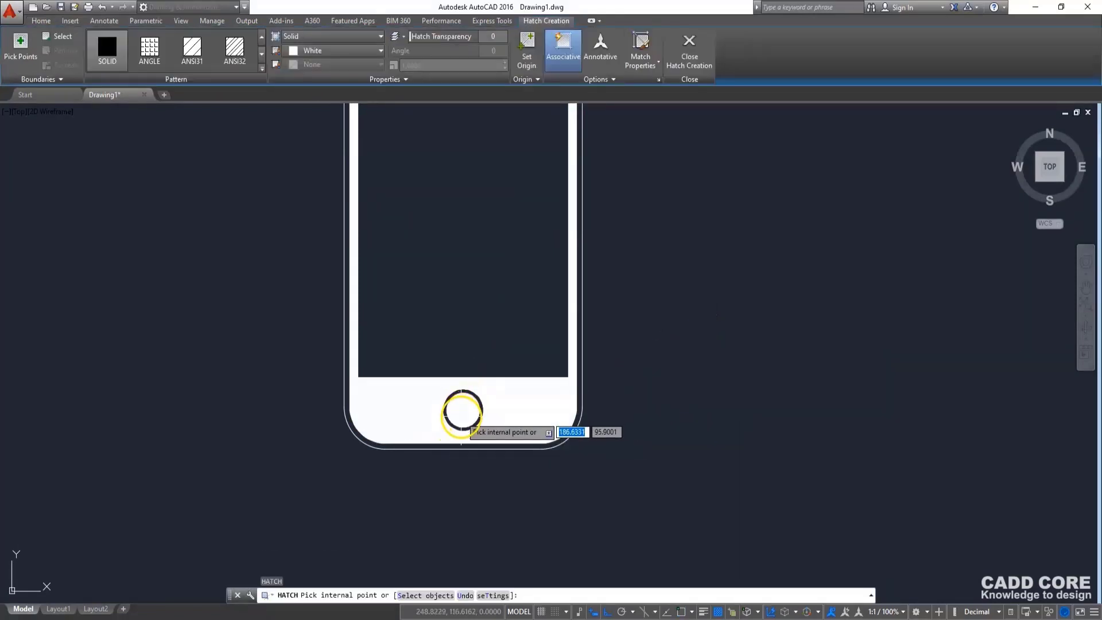
click(474, 402)
key(Escape)
middle_drag(618, 342, 620, 345)
Step: Start a hatch with the SOLID pattern and black colour
scroll(620, 345, down, 2)
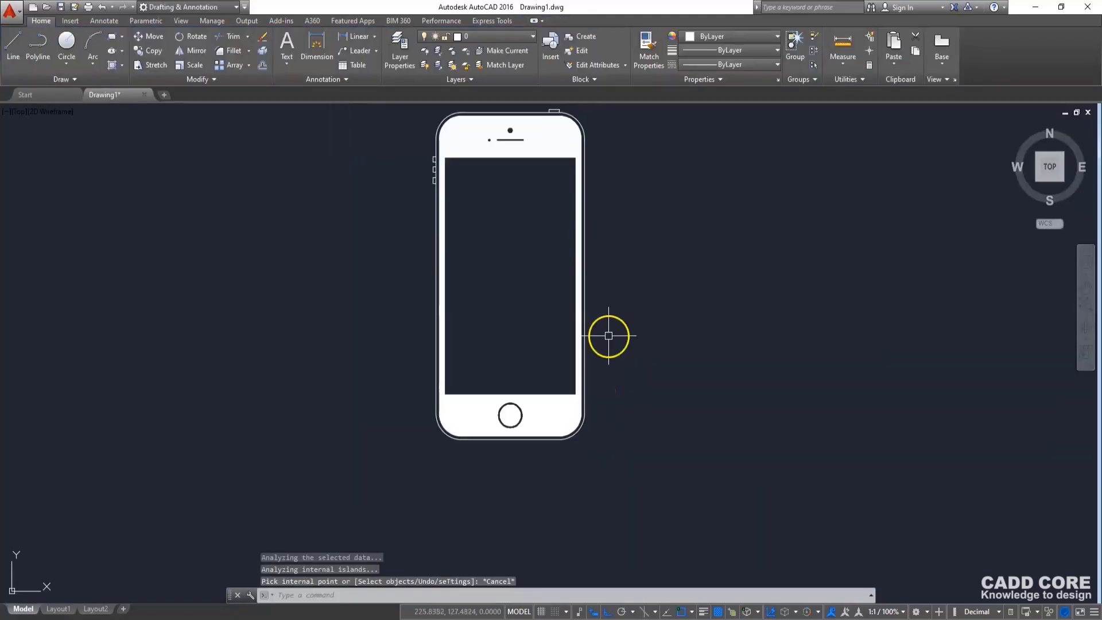
scroll(490, 173, up, 4)
mouse_move(490, 174)
middle_down()
mouse_move(415, 270)
mouse_move(411, 256)
middle_up()
middle_drag(684, 207, 693, 183)
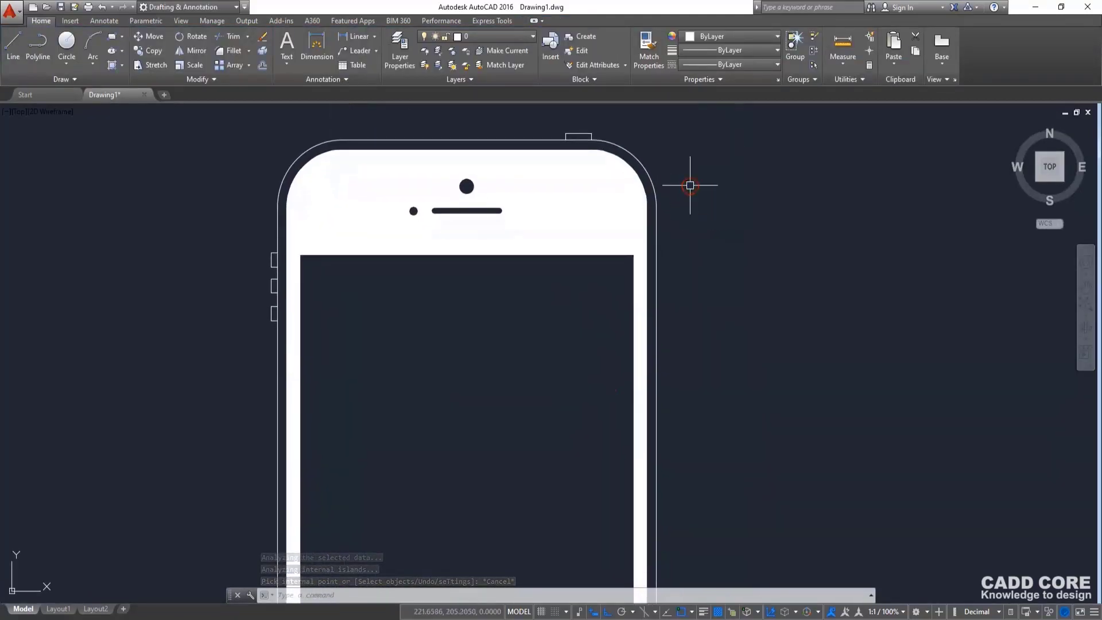
text(h)
key(Return)
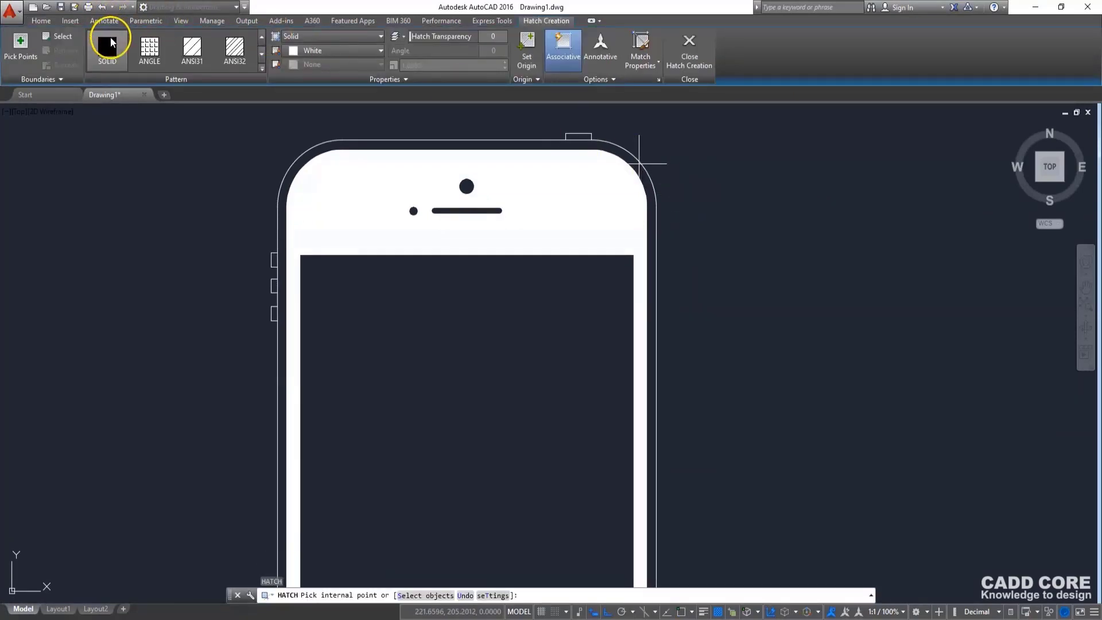
click(111, 42)
click(294, 51)
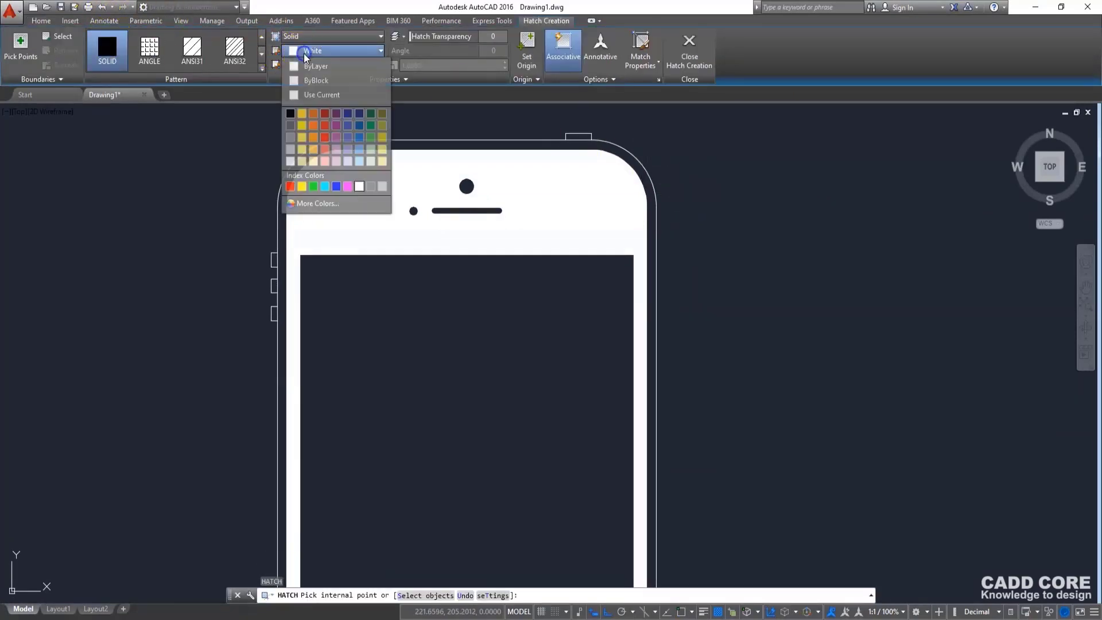
click(290, 114)
Step: Apply the black fill to the band around the phone body and end the hatch
scroll(389, 327, down, 3)
middle_drag(387, 328, 409, 248)
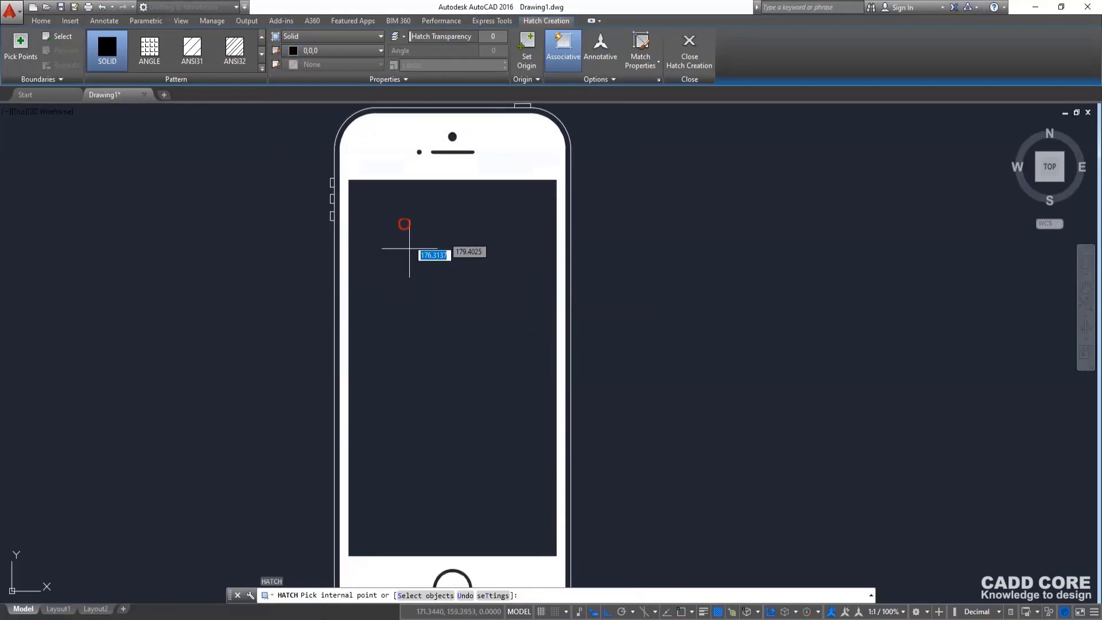
click(416, 280)
scroll(566, 233, up, 2)
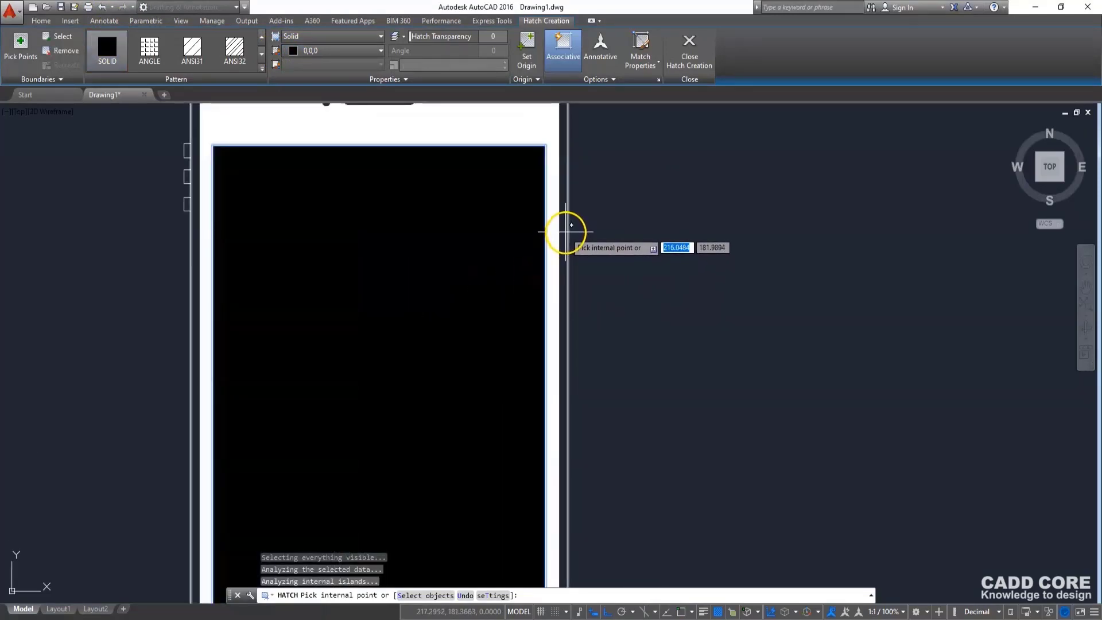
key(Escape)
scroll(574, 241, down, 4)
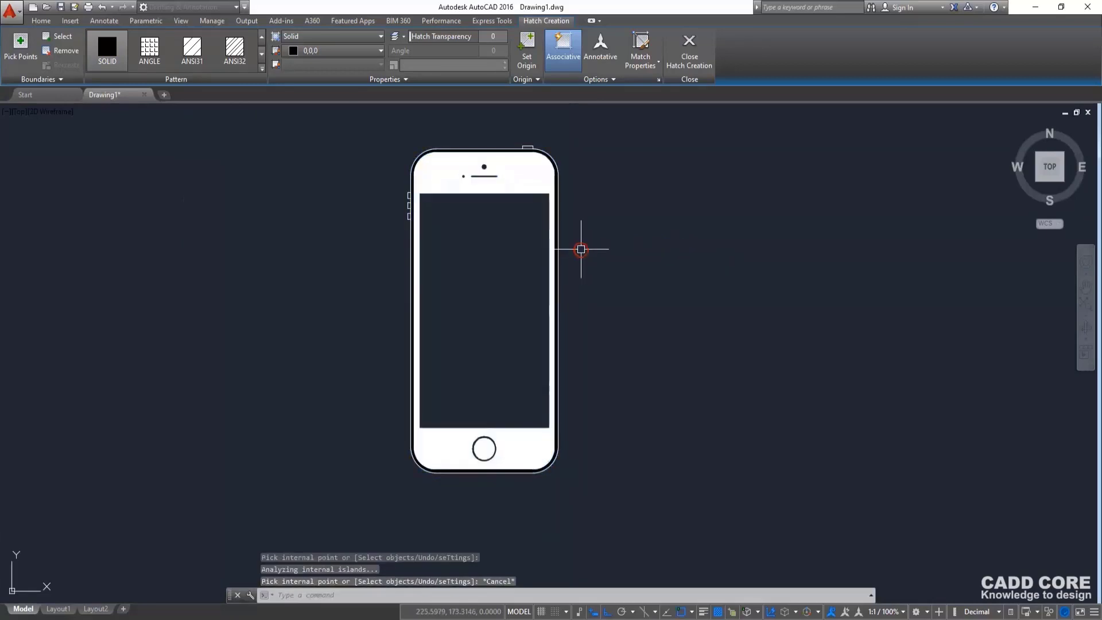
scroll(495, 167, up, 2)
click(494, 167)
scroll(428, 167, up, 4)
Step: Hatch the phone screen with solid black
scroll(476, 233, down, 4)
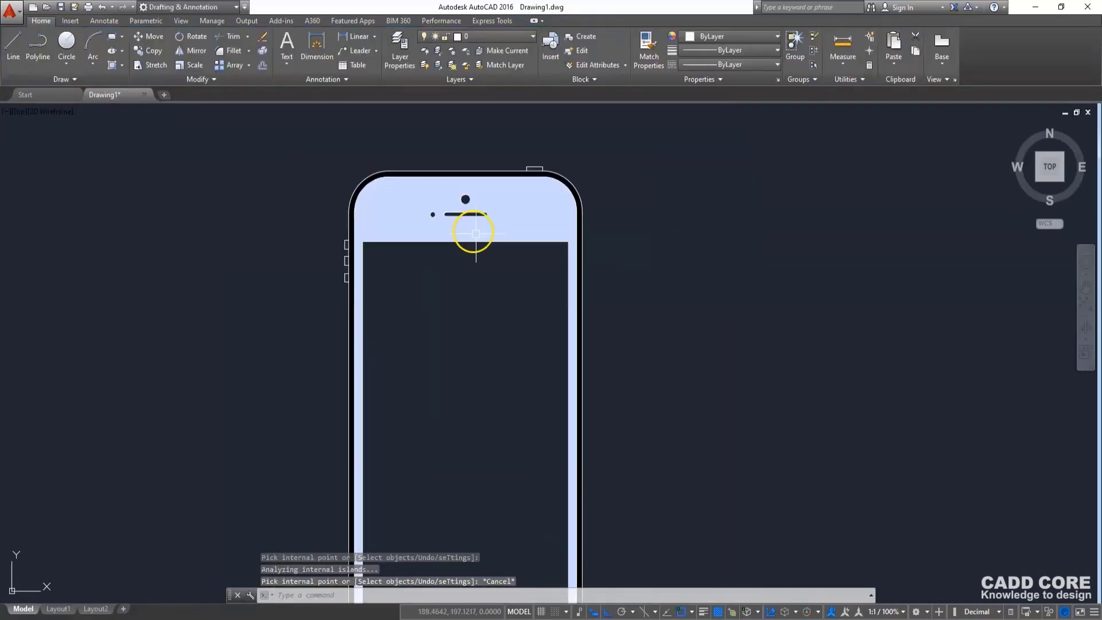
middle_drag(476, 232, 436, 145)
text(h)
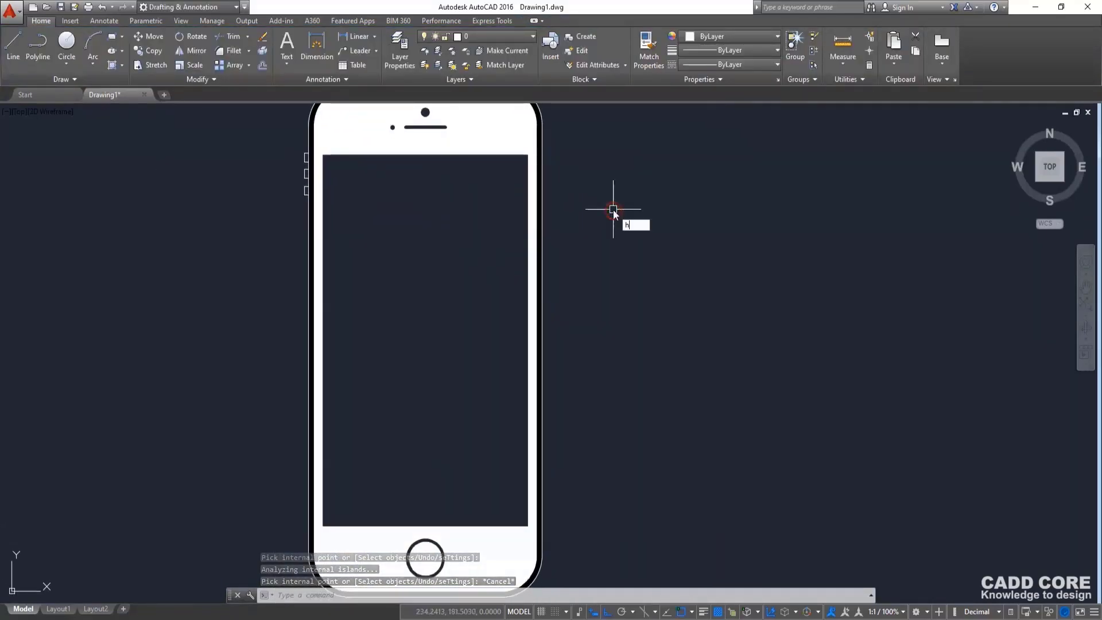
key(Return)
click(430, 245)
Step: Add solid black fills to the speaker slot and front camera circle
middle_drag(451, 233, 464, 319)
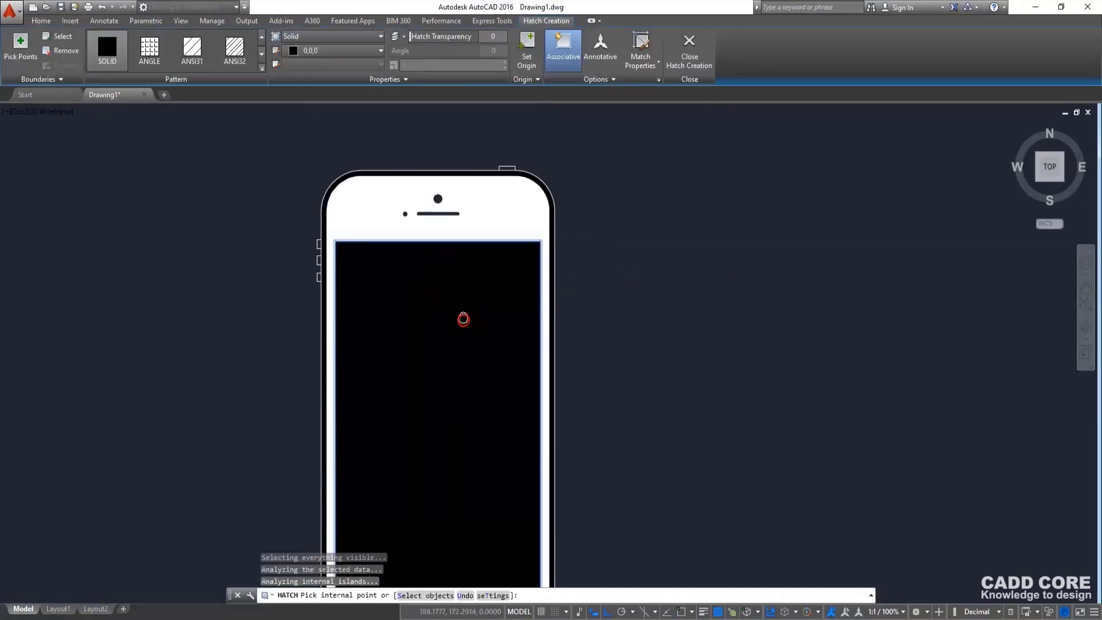
scroll(436, 210, up, 4)
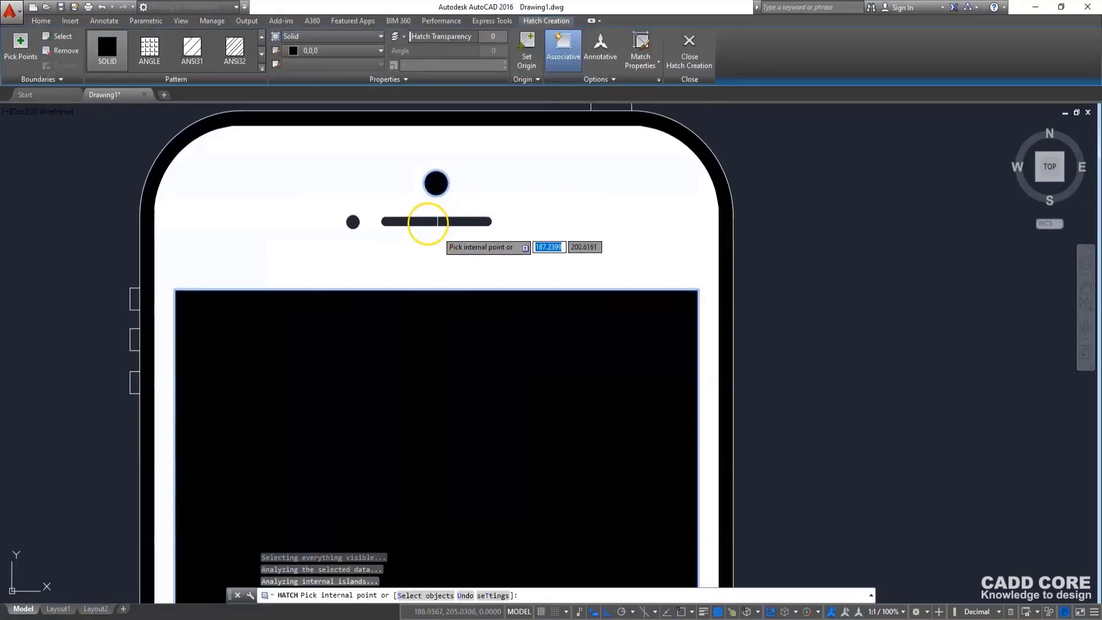
scroll(435, 196, up, 10)
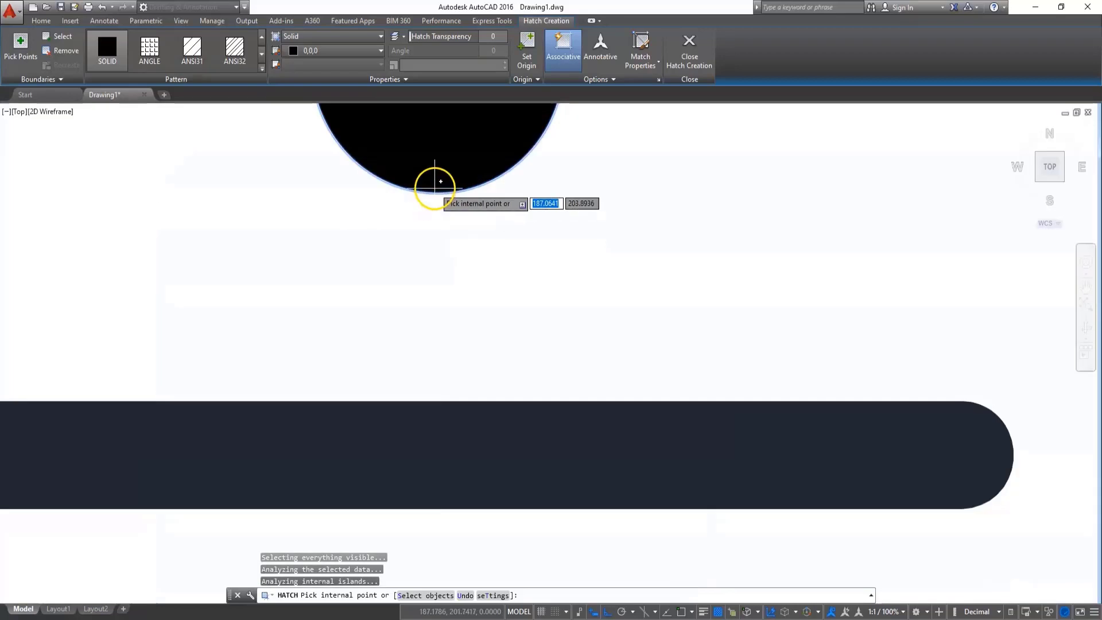
click(393, 456)
scroll(396, 450, down, 5)
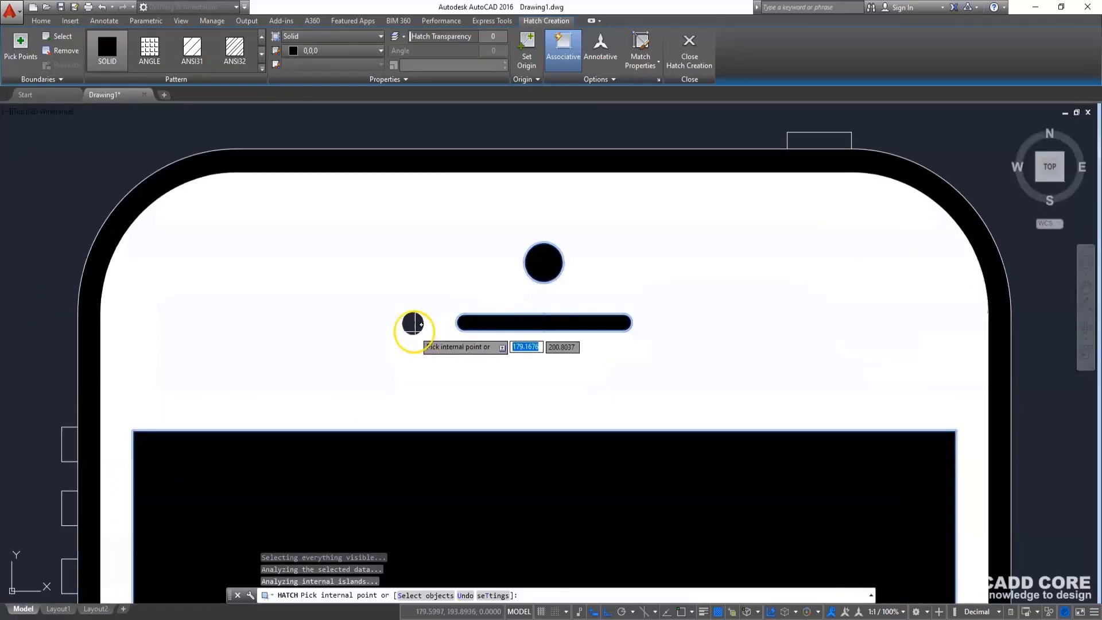
scroll(408, 319, up, 3)
click(408, 319)
Step: Finish the black hatch and reframe the view toward the phone's top
scroll(453, 338, down, 3)
scroll(504, 381, down, 3)
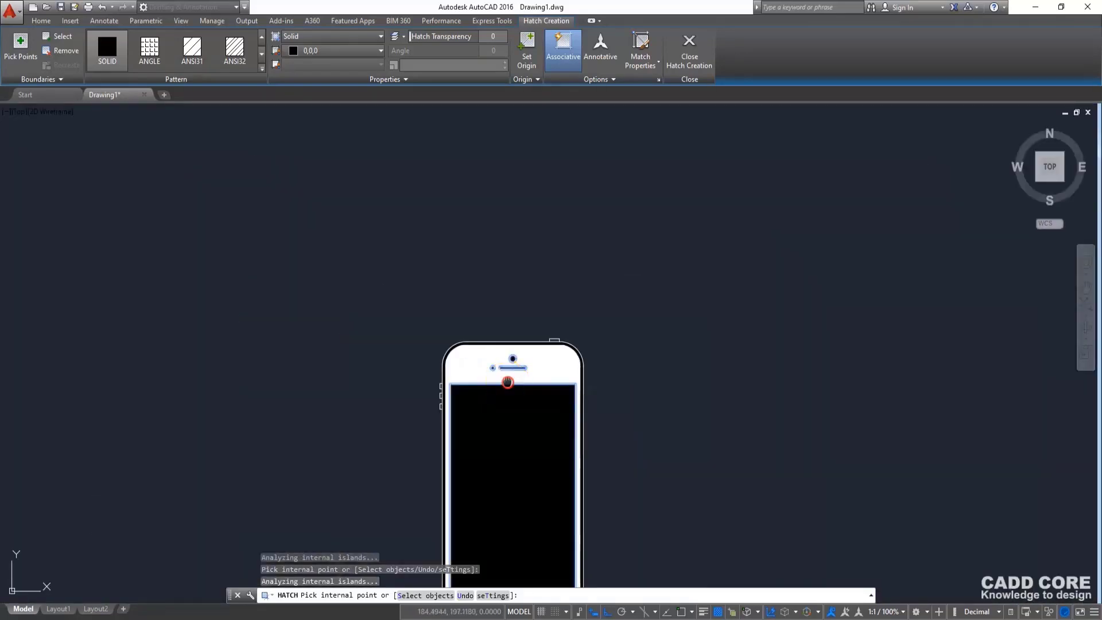
middle_drag(505, 381, 492, 222)
scroll(494, 472, up, 5)
scroll(494, 471, up, 6)
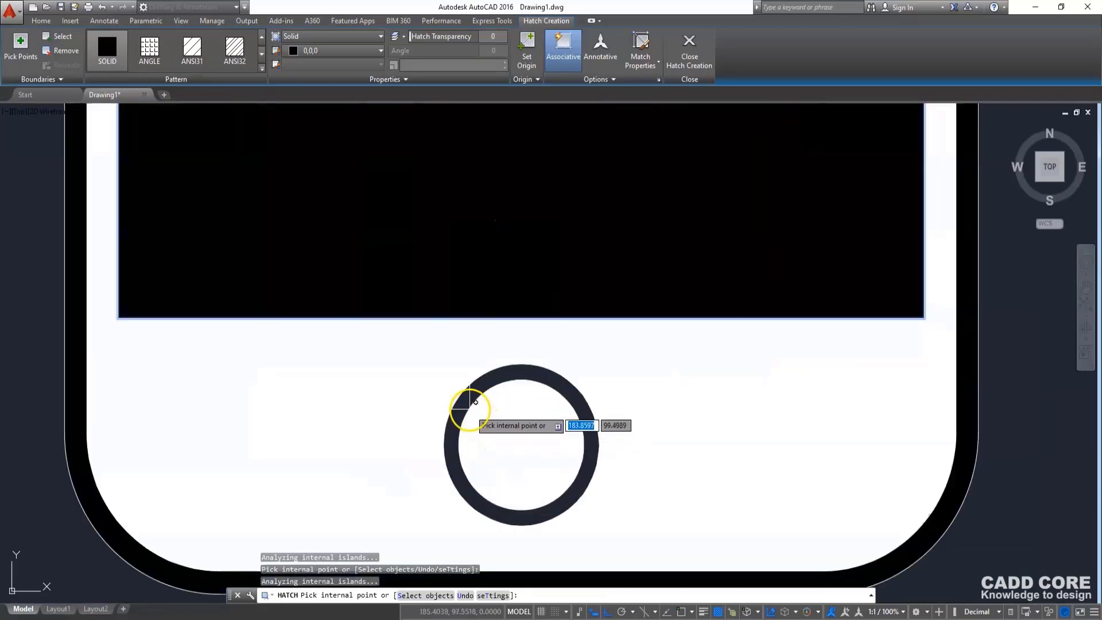
key(Escape)
scroll(524, 432, down, 4)
scroll(523, 432, down, 3)
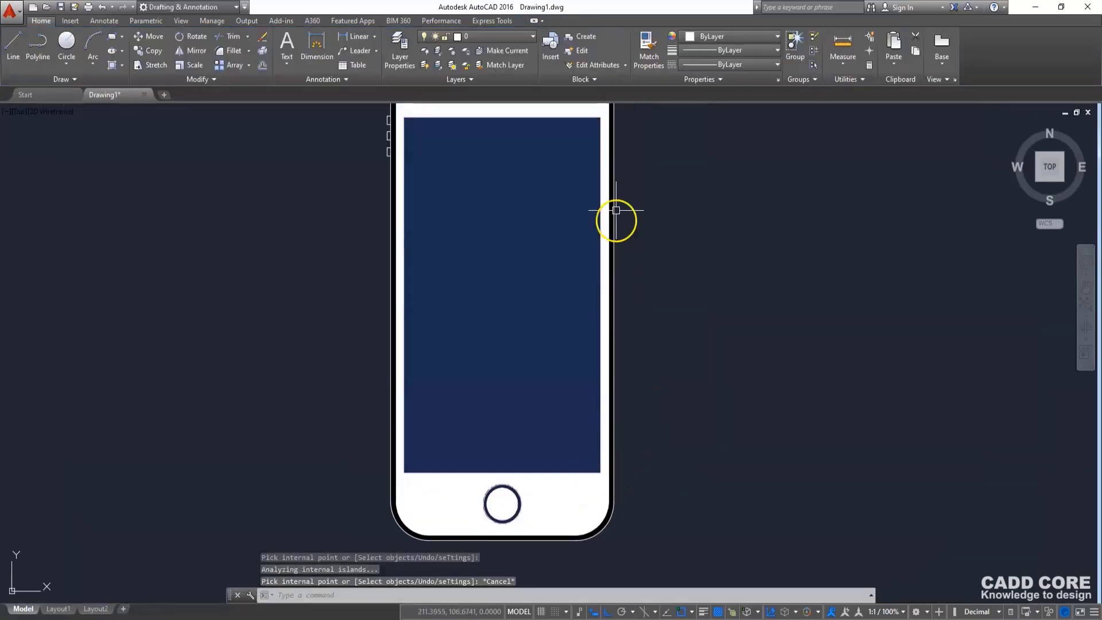
middle_drag(615, 216, 584, 287)
scroll(551, 207, up, 5)
middle_drag(561, 205, 566, 190)
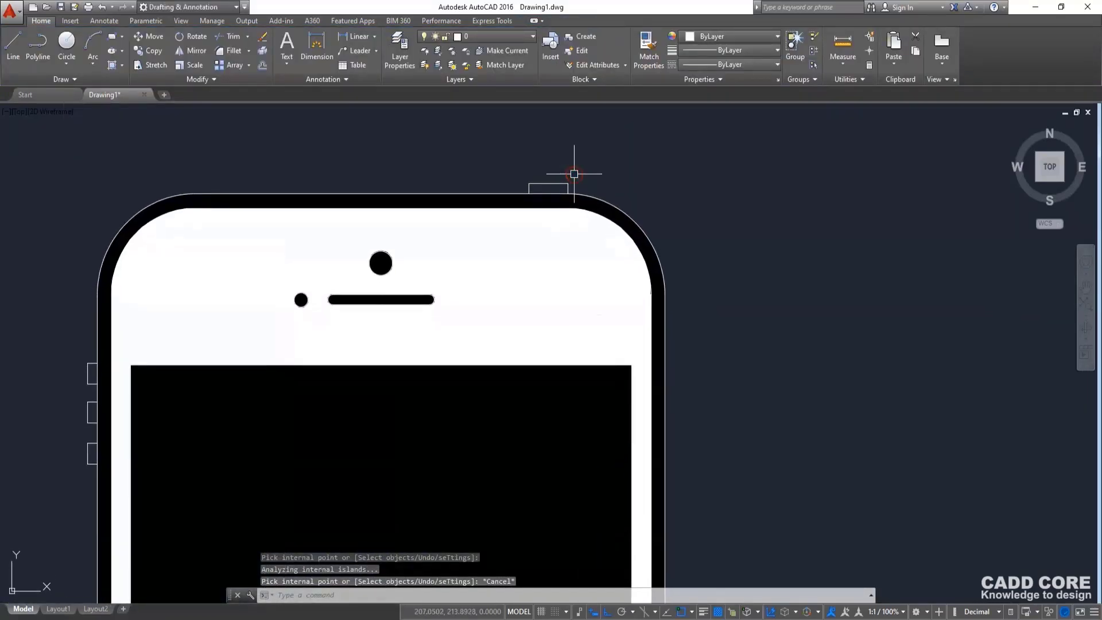
Step: Start a new hatch with its fill colour set to White
key(Return)
scroll(575, 178, up, 2)
scroll(548, 185, up, 2)
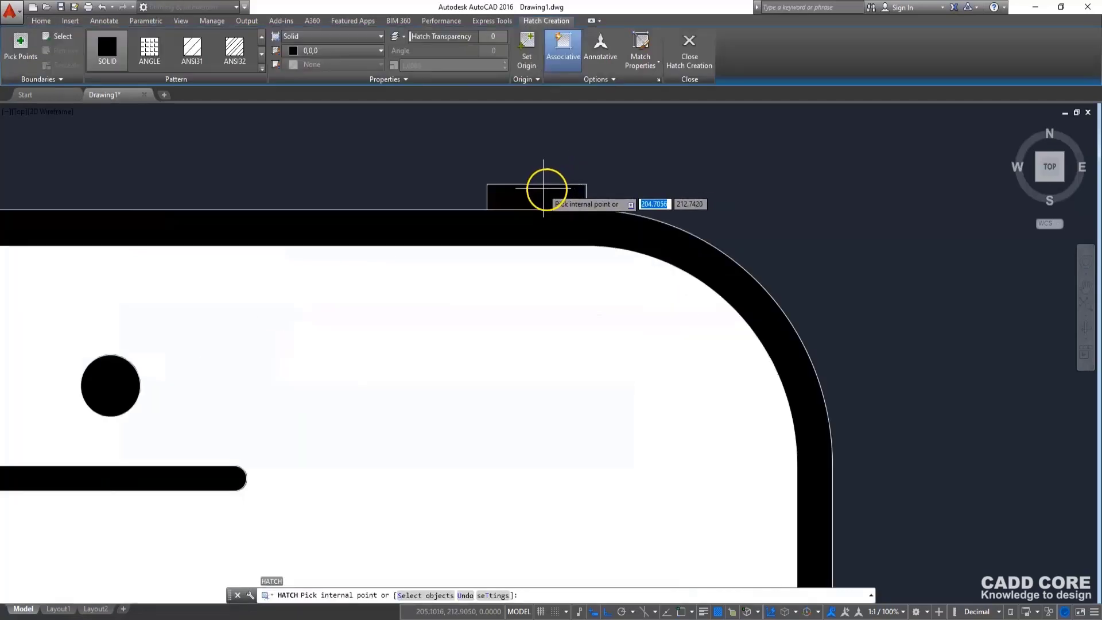
click(322, 51)
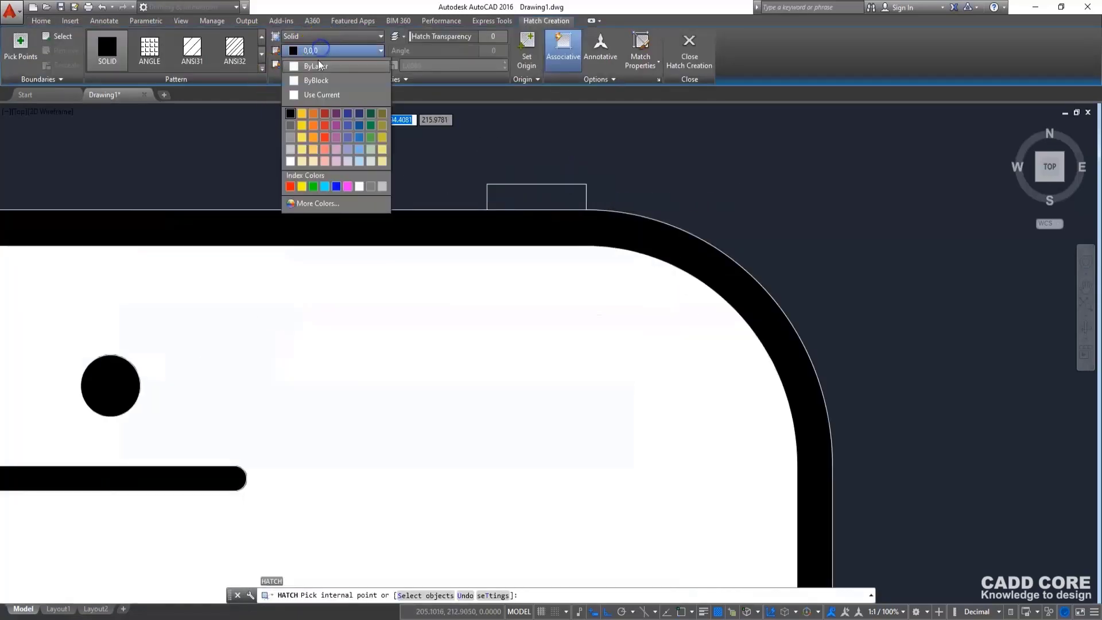
click(360, 186)
Step: Fill the phone's side buttons white, end the hatch, and re-centre the phone
scroll(352, 155, down, 3)
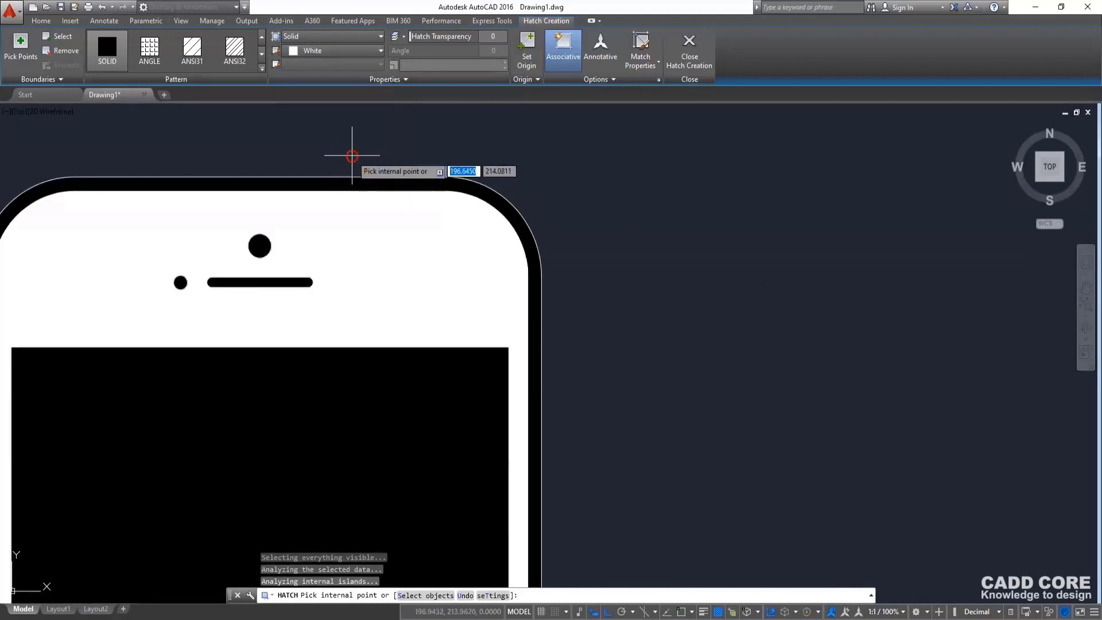
middle_drag(352, 155, 711, 123)
scroll(369, 315, up, 3)
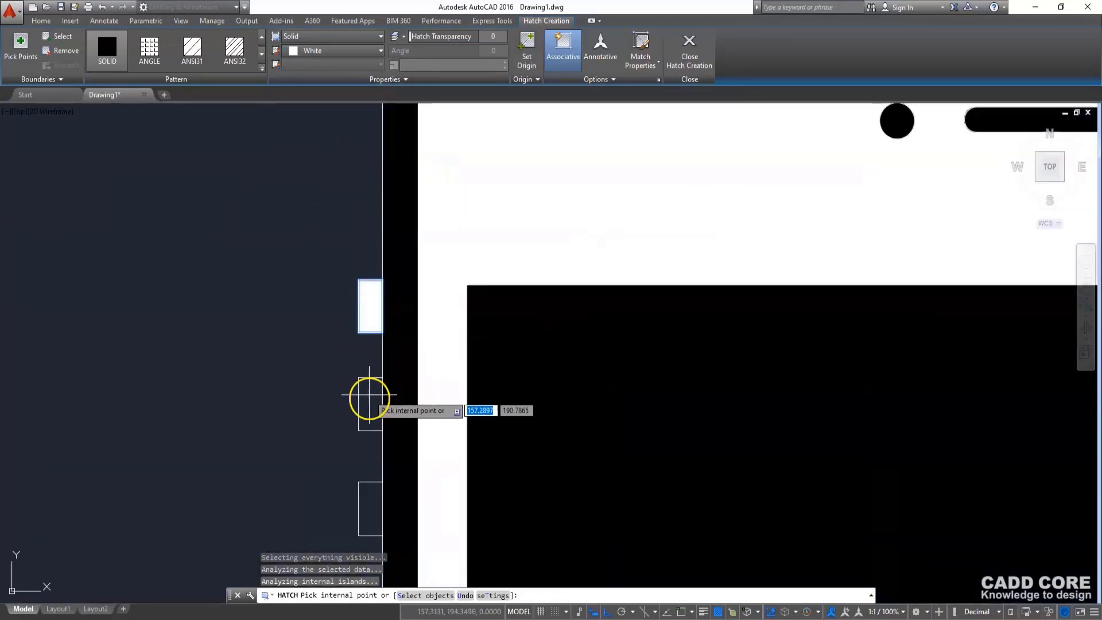
key(Escape)
scroll(291, 447, down, 2)
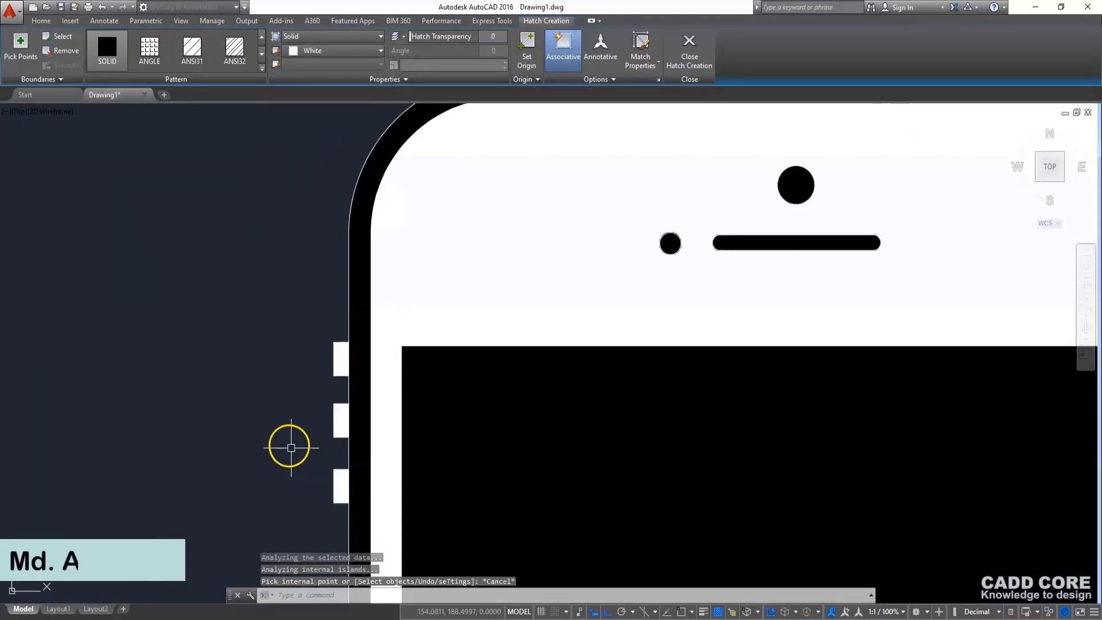
key(Escape)
scroll(284, 436, down, 3)
middle_drag(278, 425, 313, 222)
scroll(516, 320, down, 3)
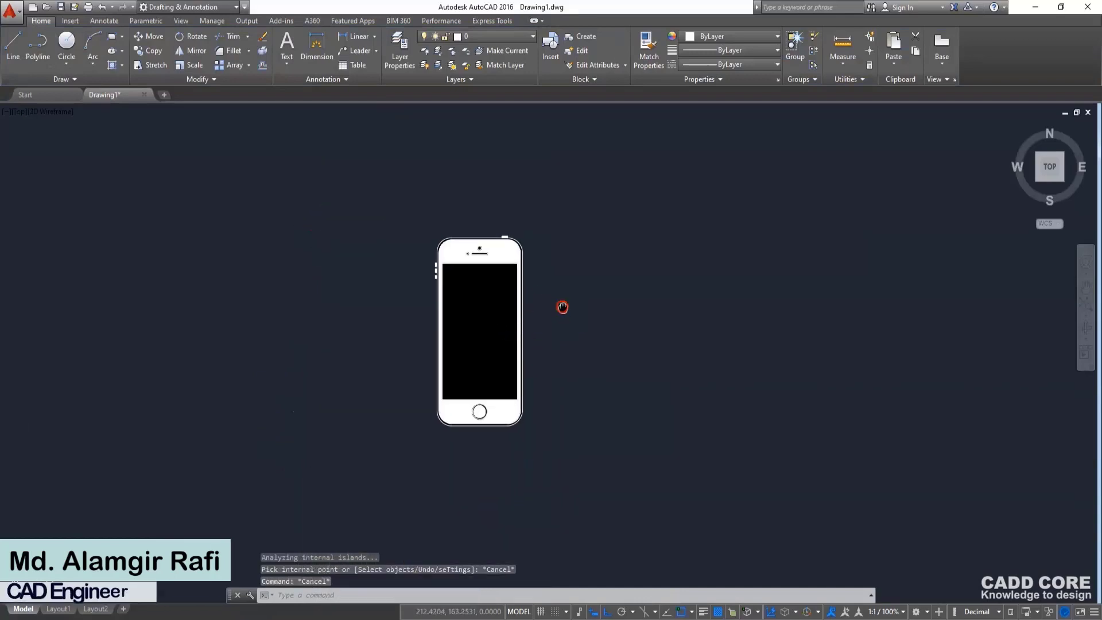
scroll(563, 307, up, 2)
middle_drag(543, 278, 540, 270)
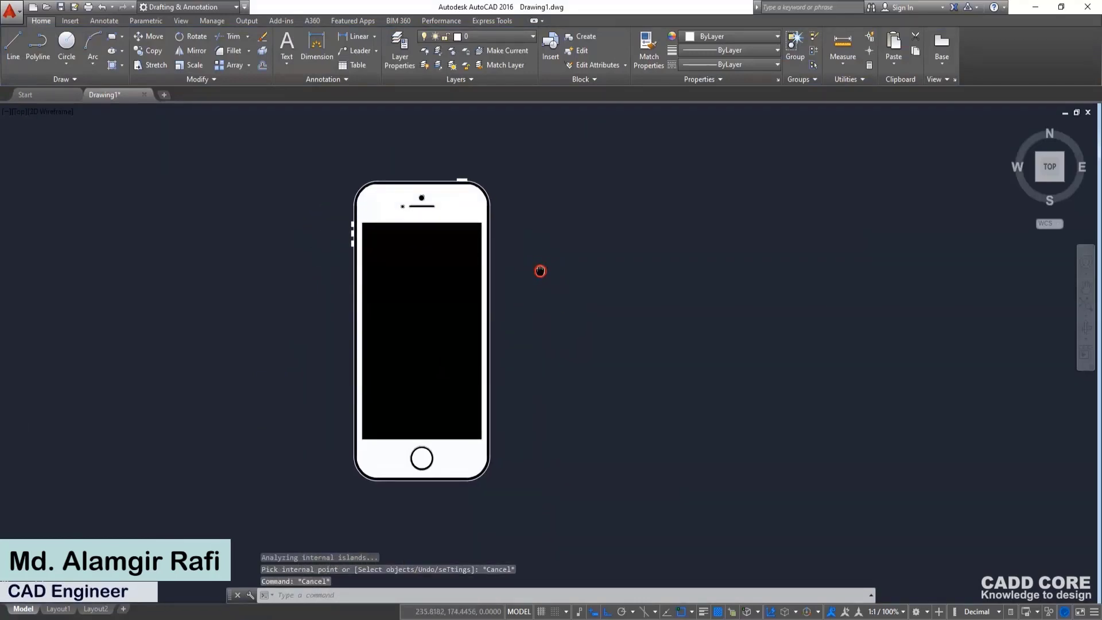